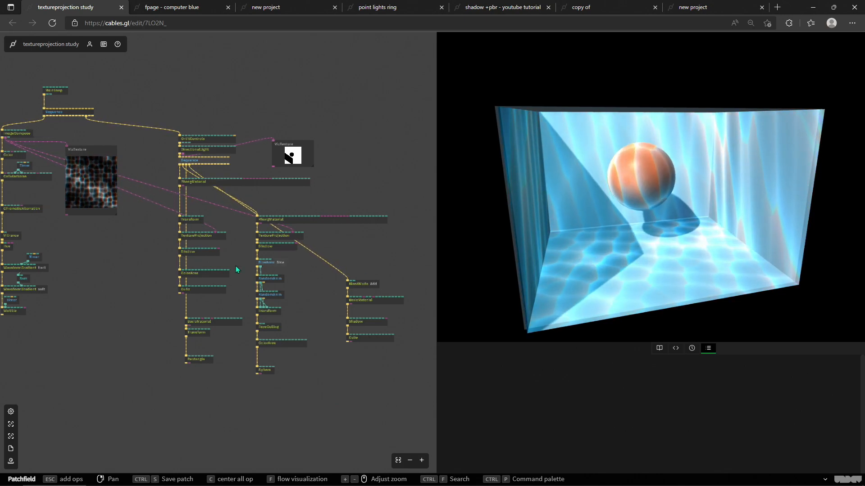
Step: Inspect the Shadow op and its shadow settings in the texture projection study patch
drag(233, 273, 262, 283)
scroll(252, 267, up, 2)
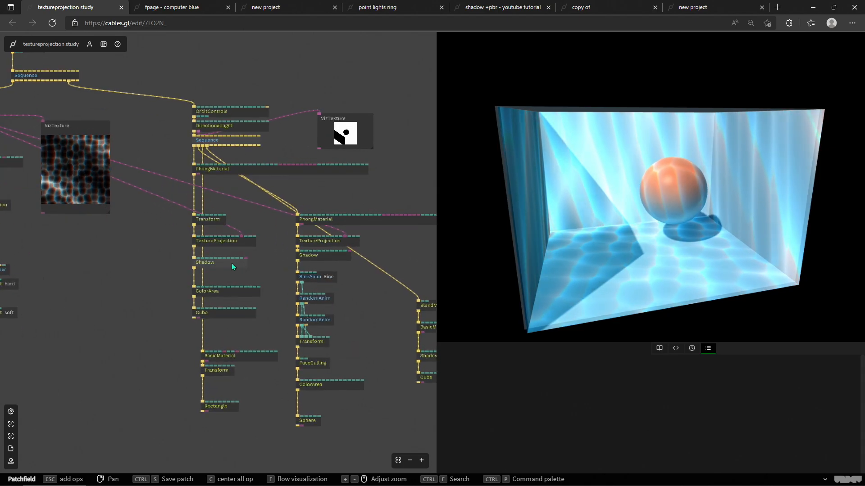
scroll(540, 388, down, 2)
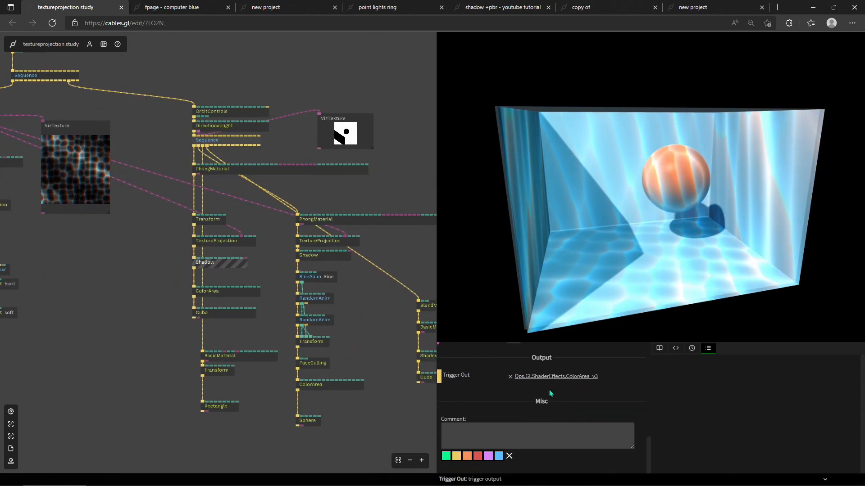
scroll(552, 393, up, 4)
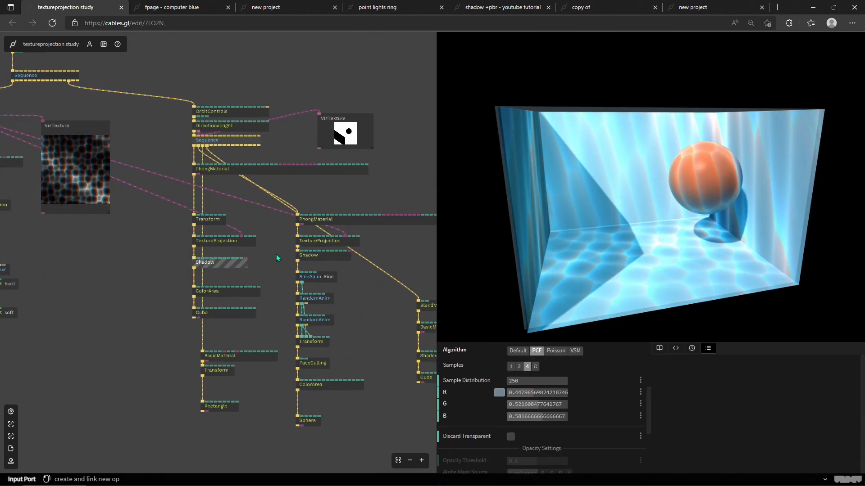
scroll(488, 392, up, 1)
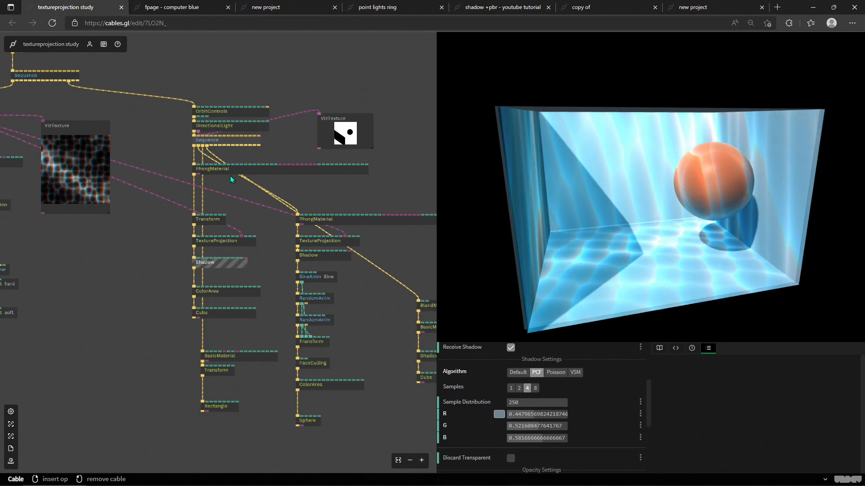
Step: Select the DirectionalLight op, review its direction and shadow parameters, and orbit the preview to examine the shadows
click(232, 132)
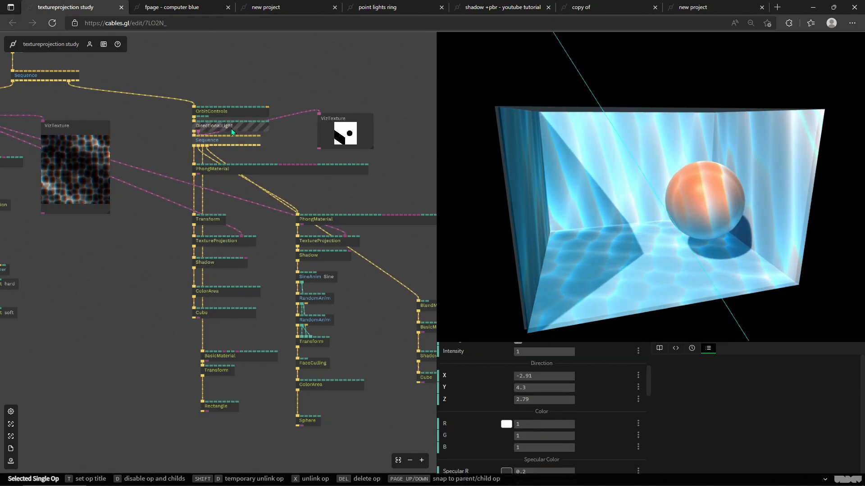
scroll(603, 402, up, 6)
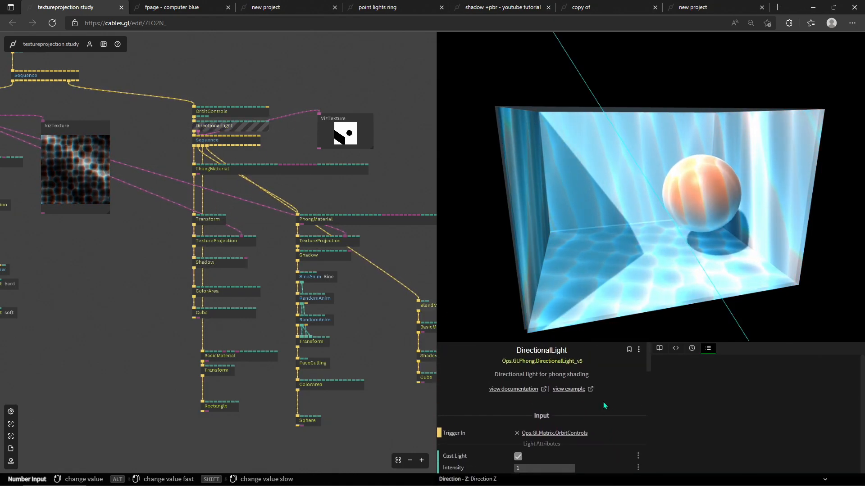
scroll(603, 401, down, 7)
scroll(604, 402, down, 8)
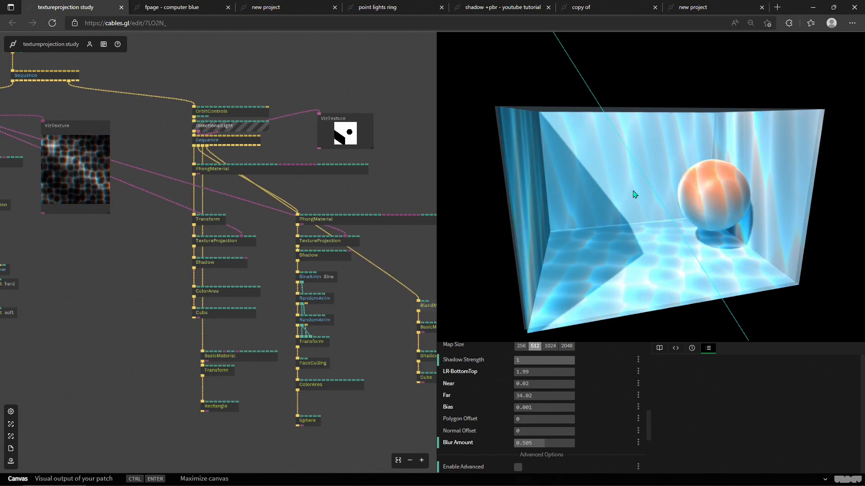
drag(712, 216, 628, 216)
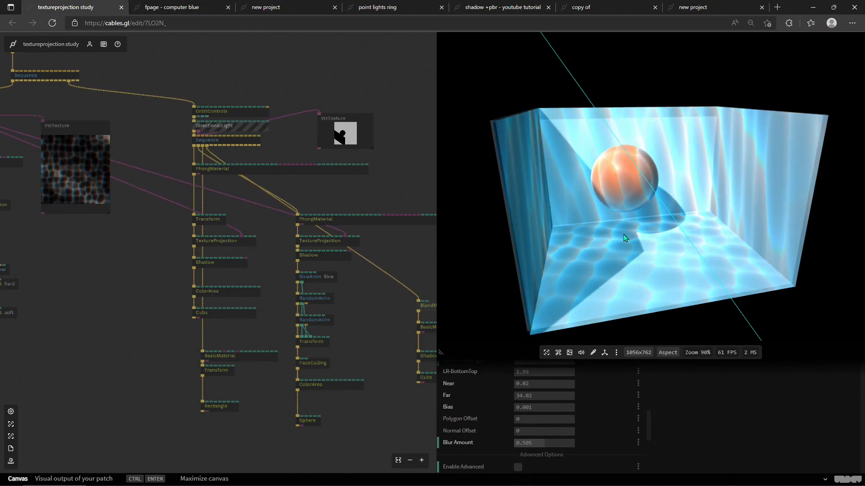
drag(664, 242, 589, 164)
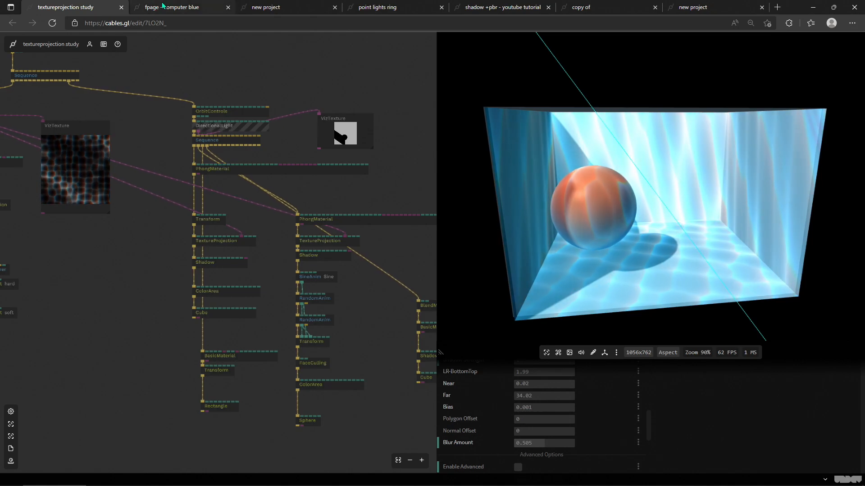
Step: Switch through the fpage and new project patch tabs and orbit the bust preview to compare its lighting
click(175, 13)
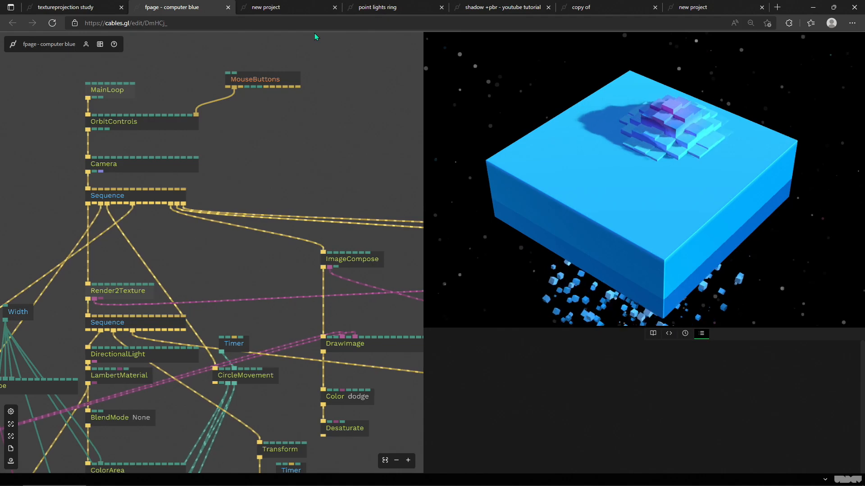
click(286, 9)
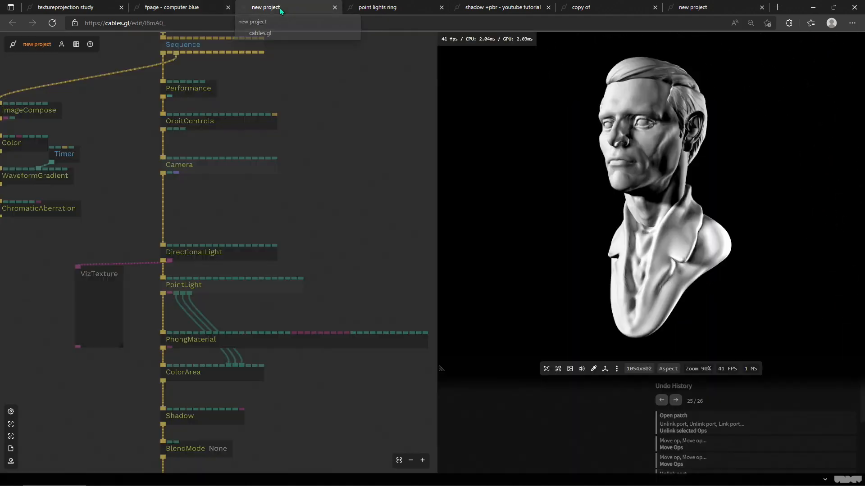
drag(618, 192, 625, 210)
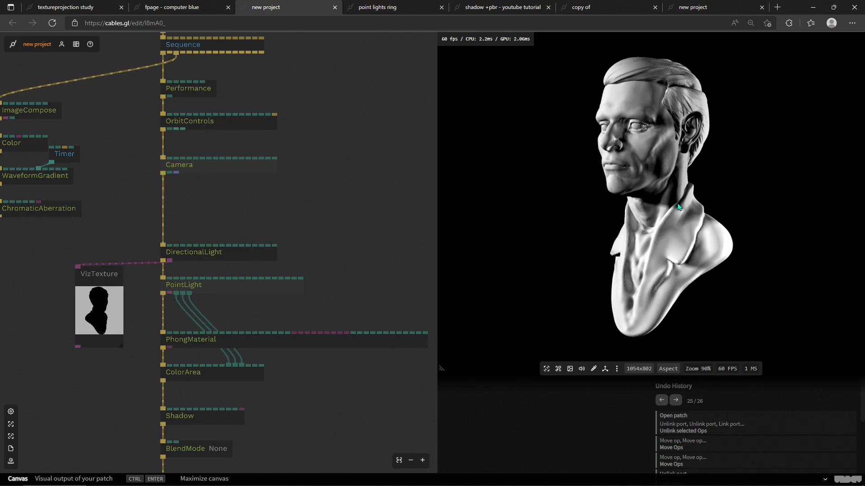
drag(673, 207, 703, 203)
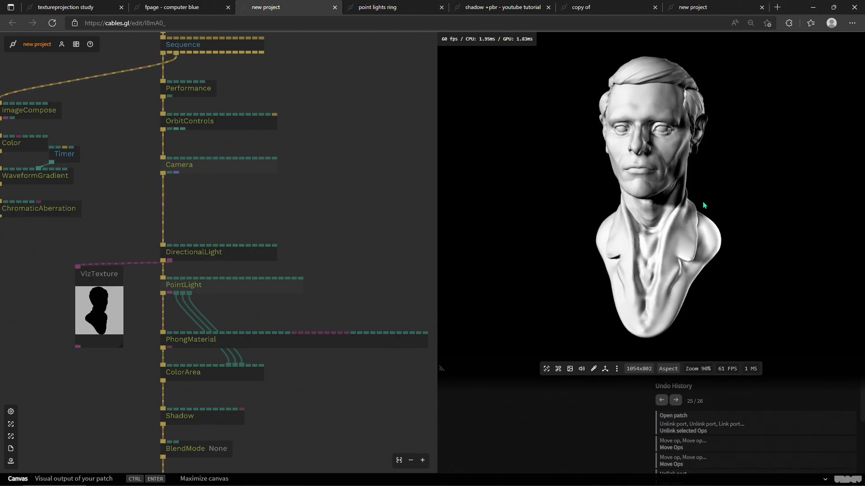
Step: Open the Point Lights Ring patch page and orbit and zoom its preview to study the lights
click(393, 10)
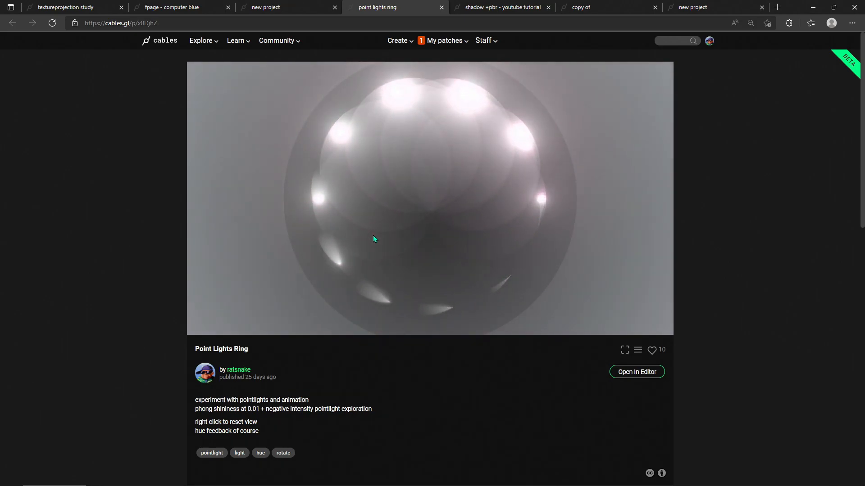
drag(485, 231, 417, 210)
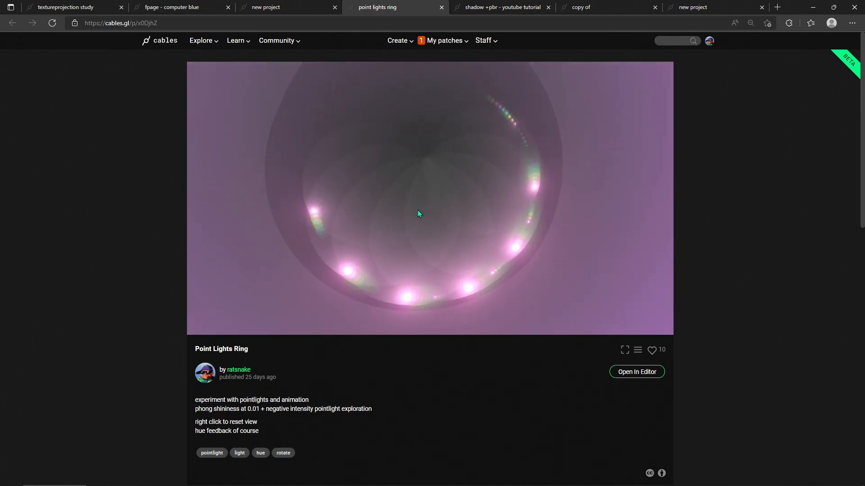
scroll(414, 195, down, 1)
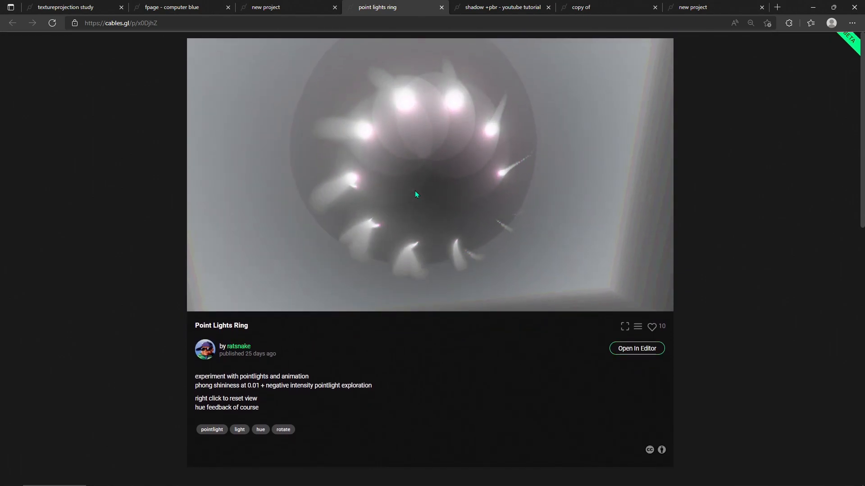
scroll(415, 193, up, 1)
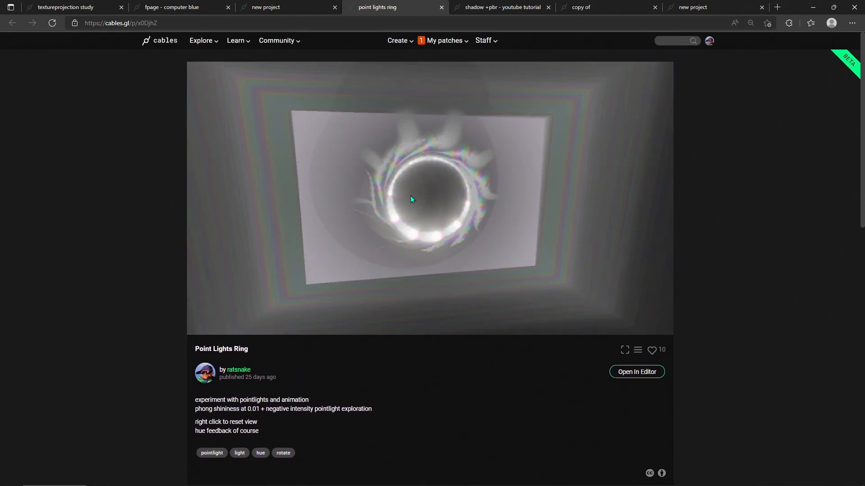
drag(412, 197, 316, 178)
mouse_move(440, 196)
mouse_down()
mouse_move(306, 199)
mouse_move(445, 205)
mouse_up()
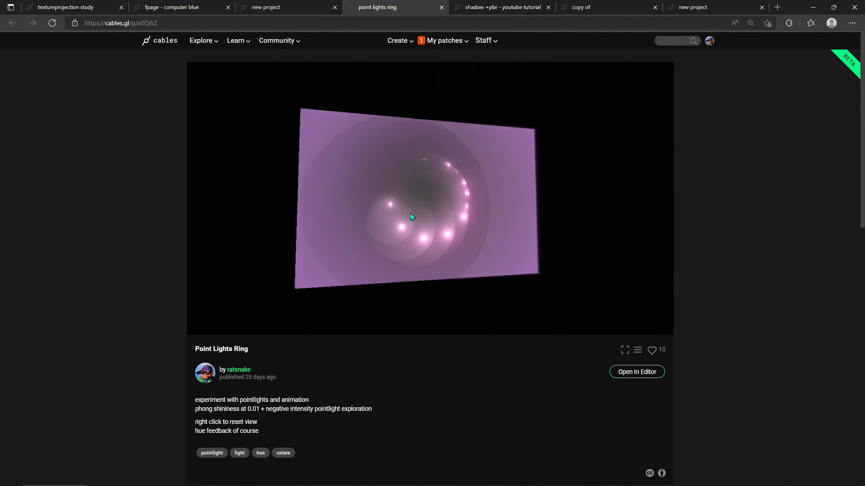
scroll(442, 209, up, 3)
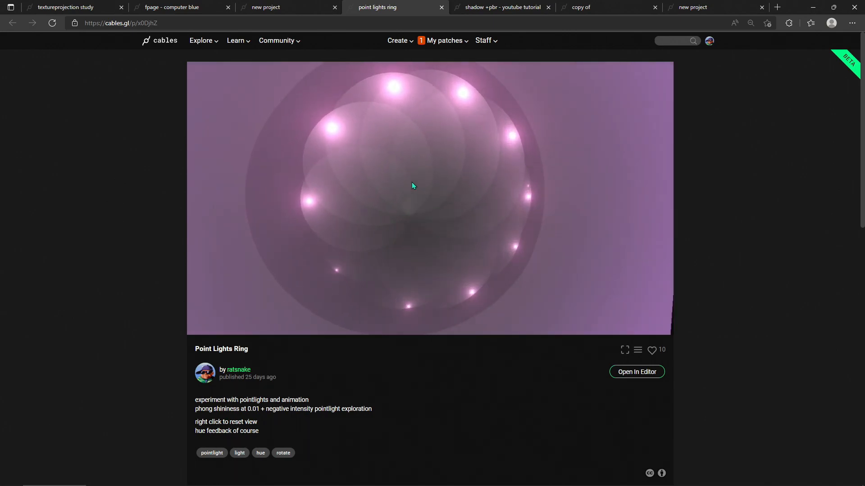
mouse_move(410, 183)
mouse_down()
mouse_move(423, 193)
mouse_move(414, 192)
mouse_up()
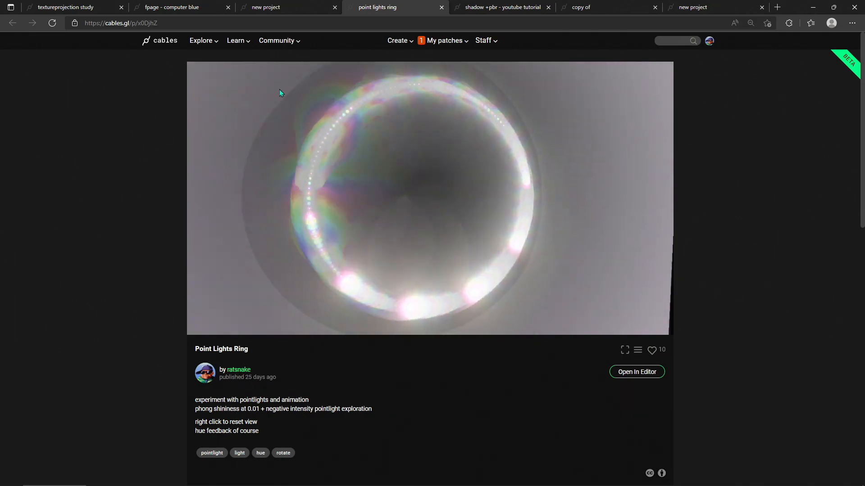
Step: Compare the shadowed bust in the new project tab with the Point Lights Ring and Shadow +Pbr tutorial pages
click(271, 7)
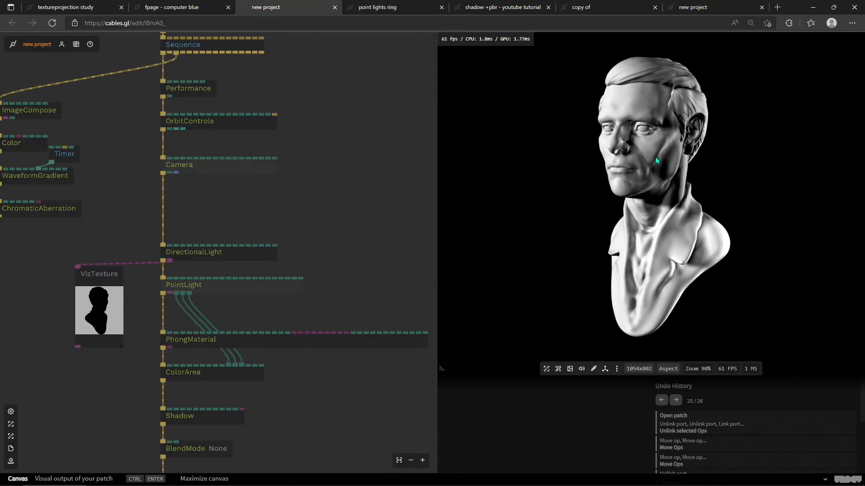
drag(663, 208, 460, 111)
click(377, 9)
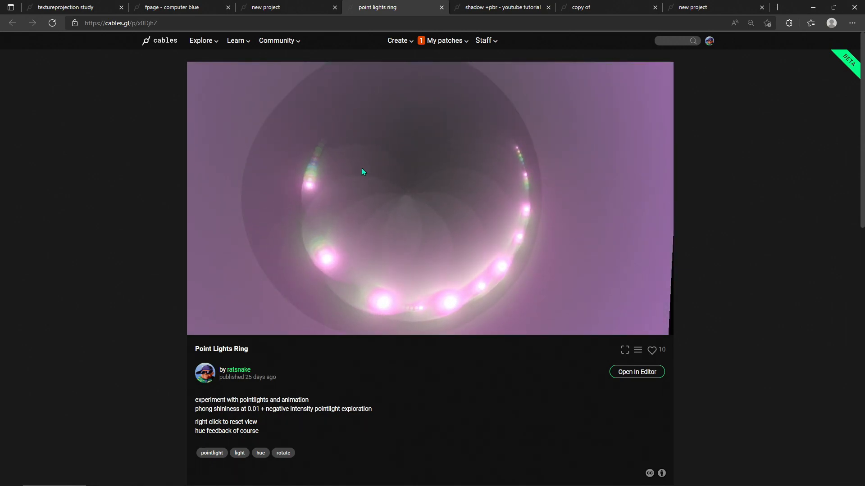
click(497, 14)
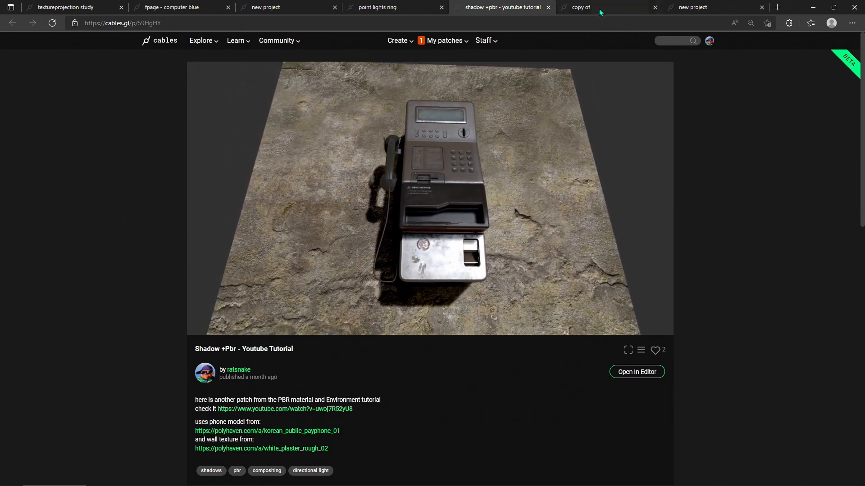
click(599, 8)
Step: Delete the Shadow op from the copy of patch
drag(645, 222, 667, 245)
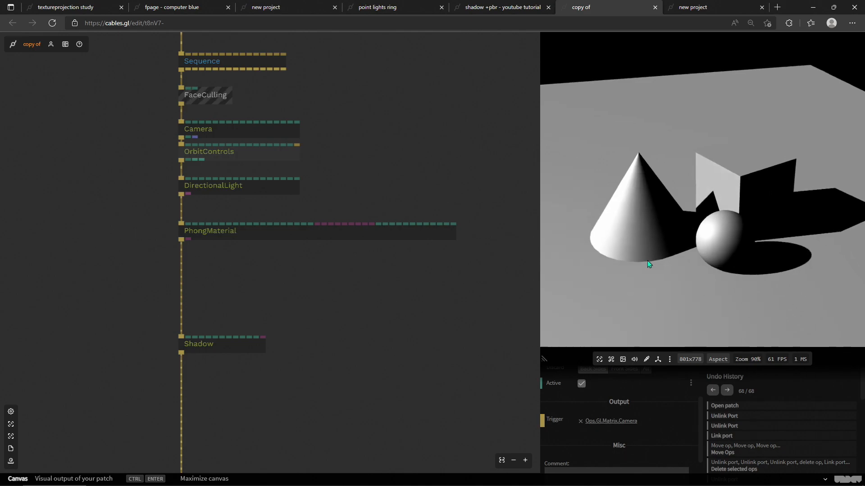
click(240, 348)
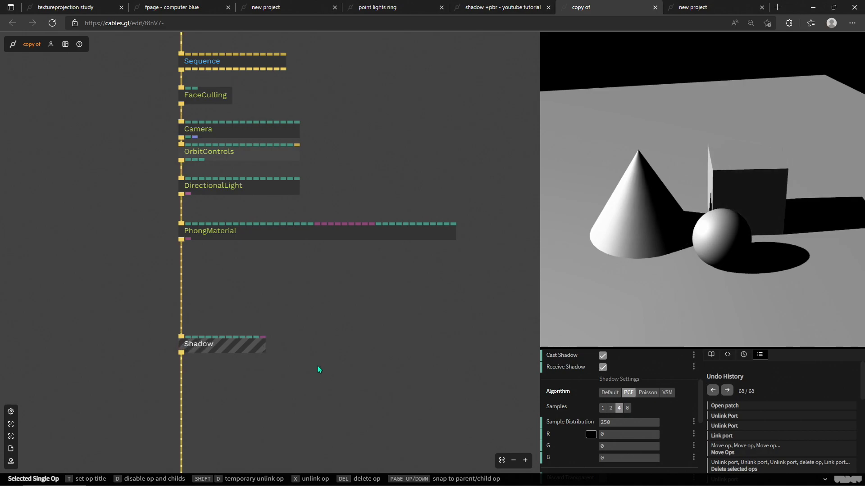
key(Delete)
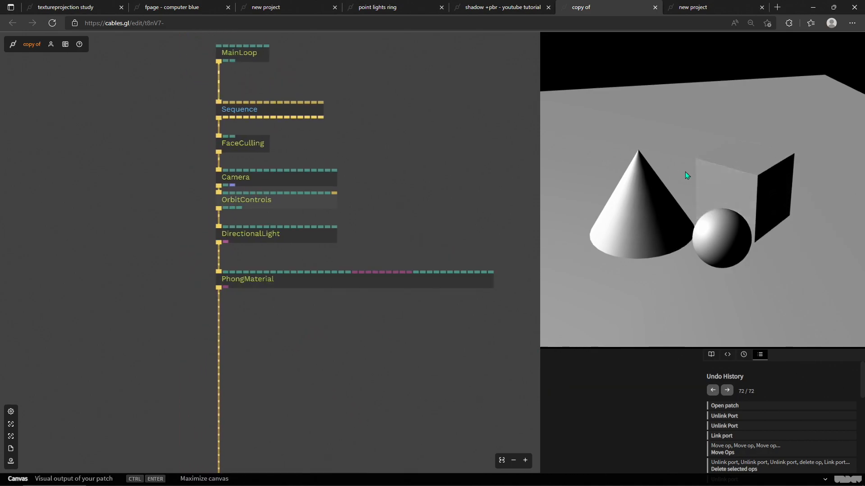
Step: Select the DirectionalLight op and orbit the preview to inspect the scene without the Shadow op
click(303, 242)
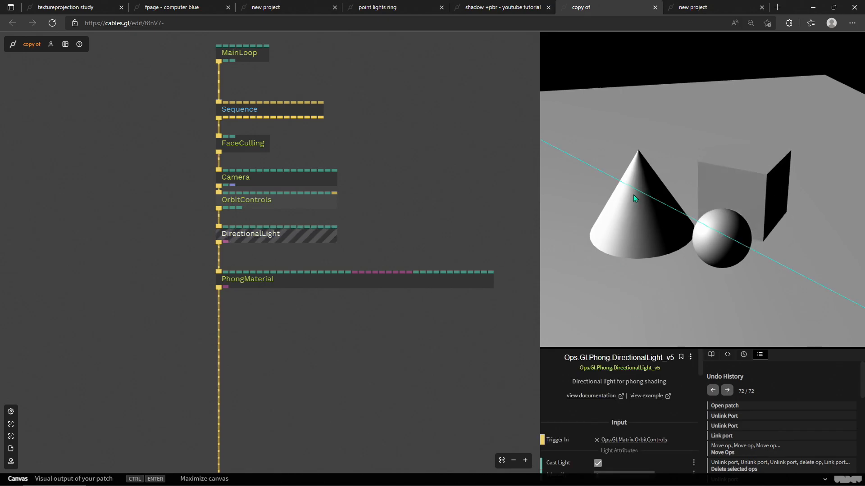
scroll(633, 199, down, 3)
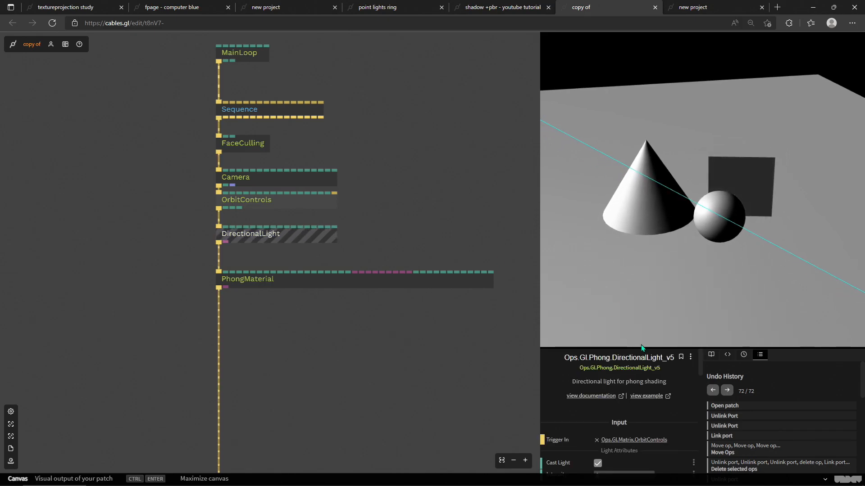
drag(753, 271, 756, 337)
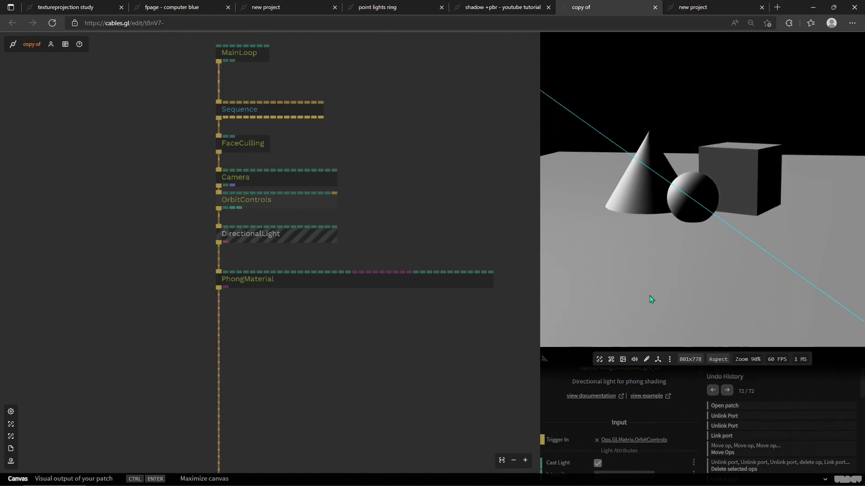
click(462, 341)
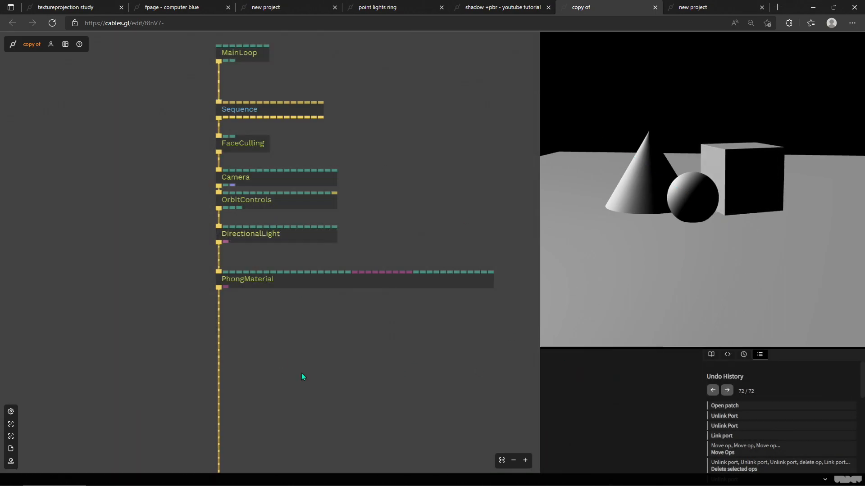
click(687, 207)
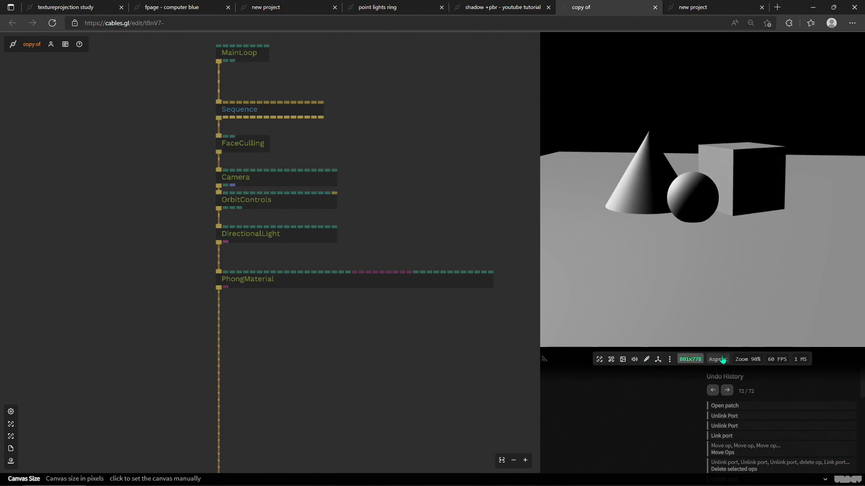
click(657, 360)
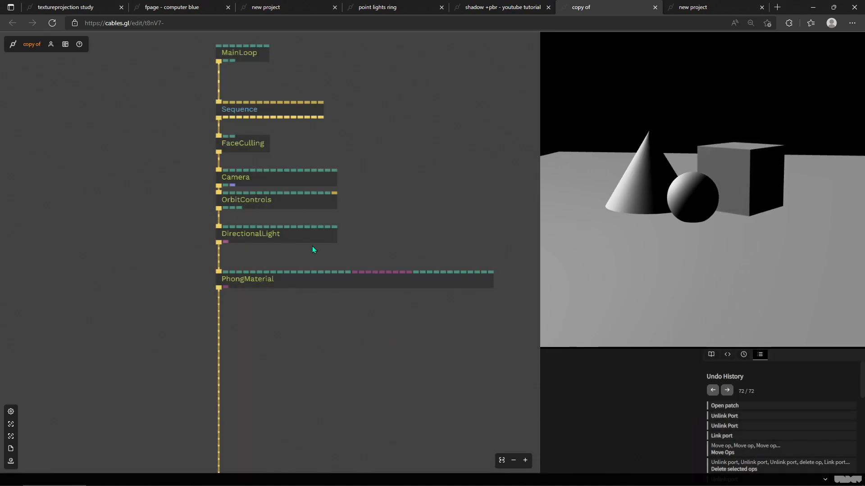
Step: Set the DirectionalLight's direction X to -1.81 and orbit the preview to check the lighting
click(288, 236)
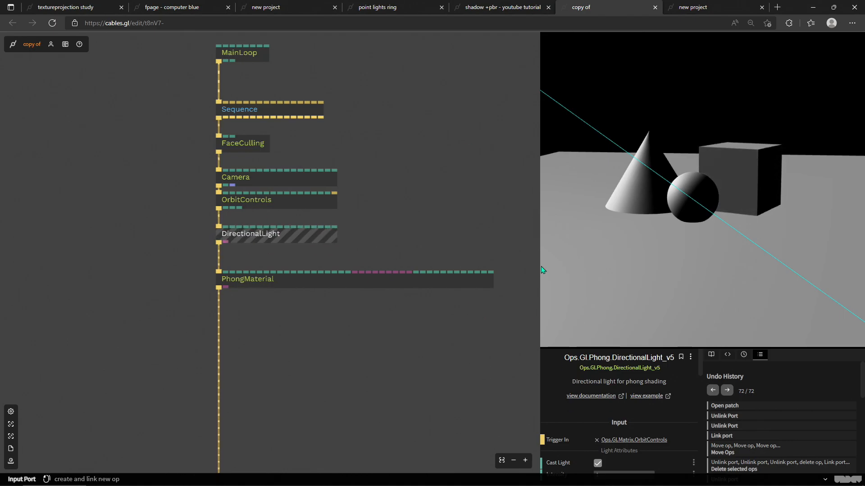
drag(686, 247, 668, 232)
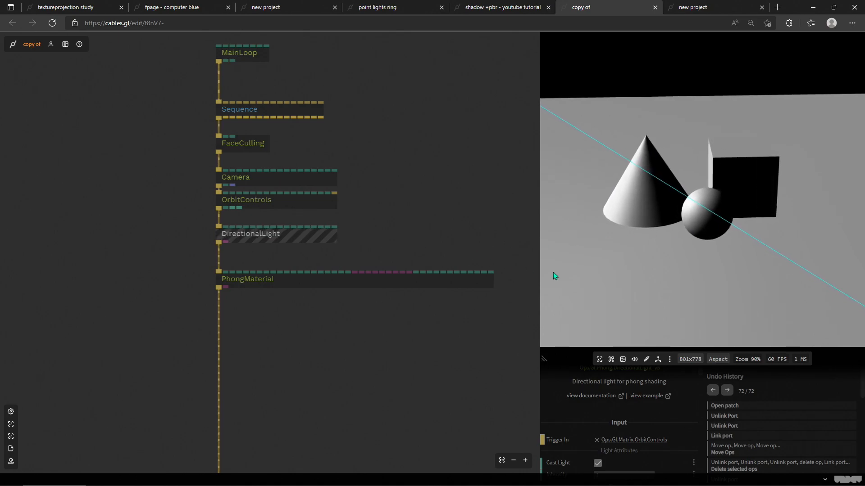
scroll(620, 405, down, 3)
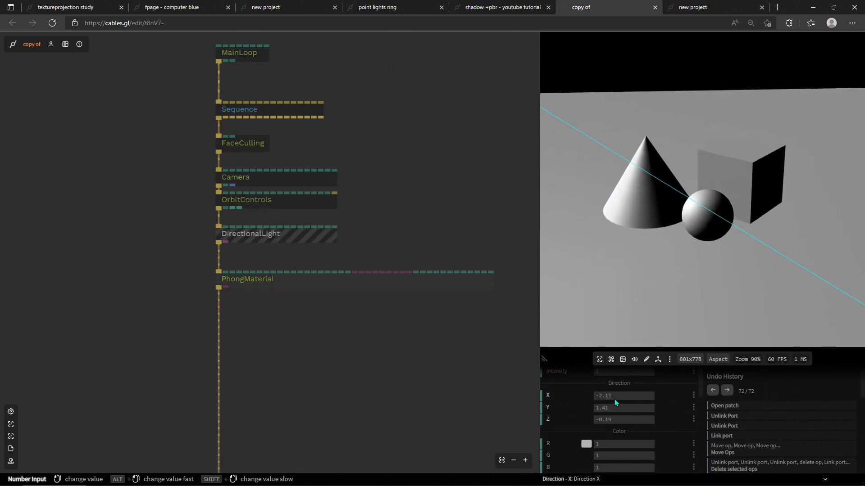
mouse_move(609, 395)
mouse_down()
mouse_move(631, 396)
mouse_move(624, 396)
mouse_up()
drag(707, 221, 629, 228)
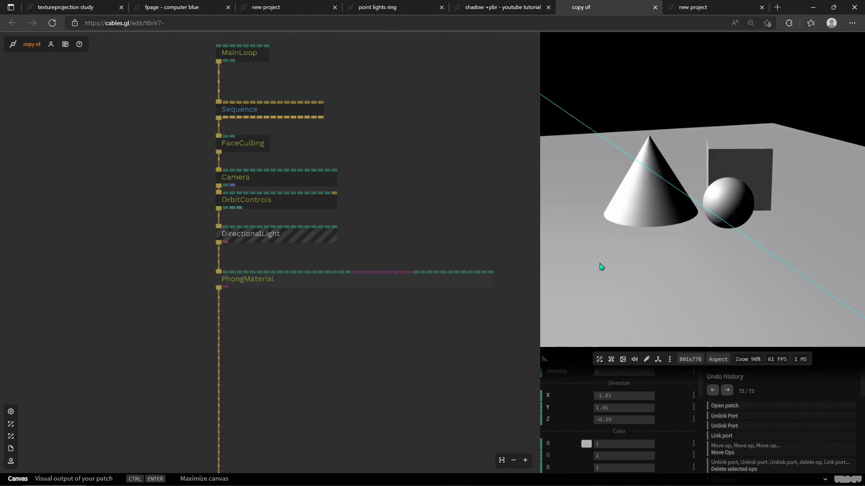
Step: Delete the DirectionalLight op and orbit the preview to inspect the scene without it
click(283, 241)
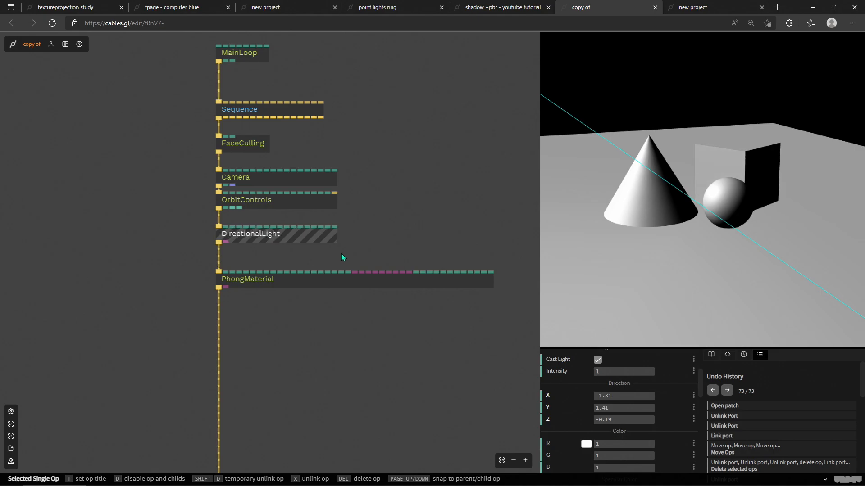
key(Delete)
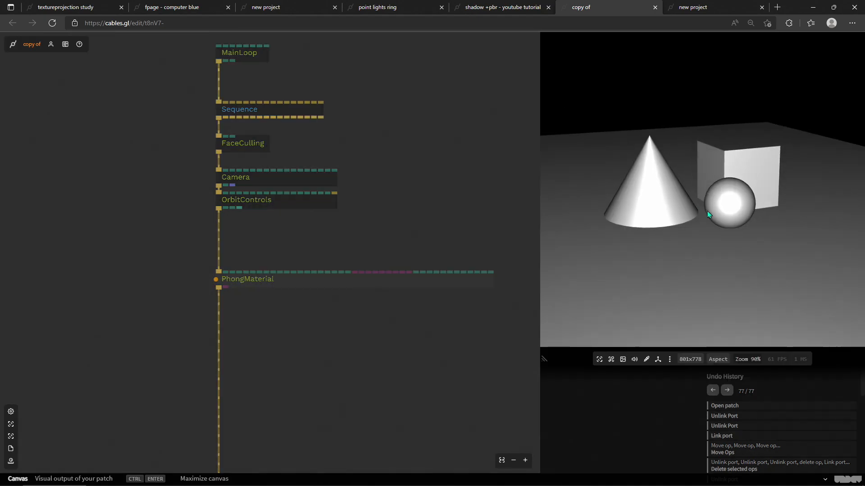
mouse_move(708, 211)
mouse_down()
mouse_move(686, 217)
mouse_move(708, 208)
mouse_up()
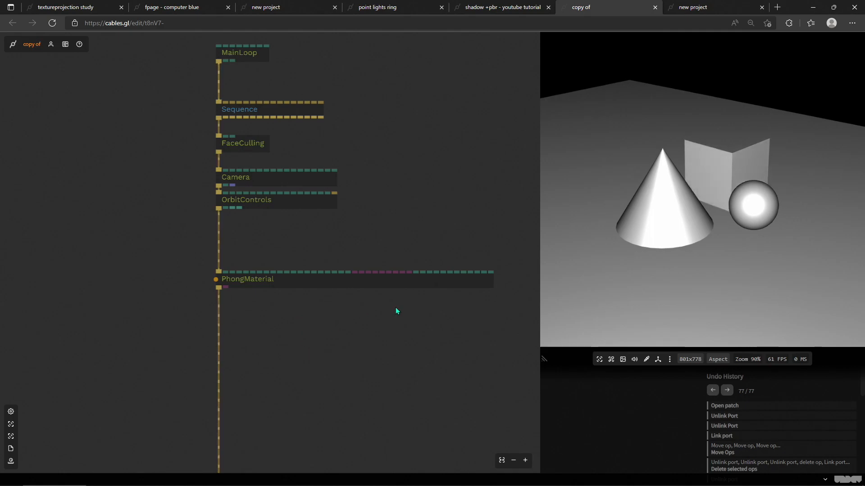
drag(646, 217, 648, 169)
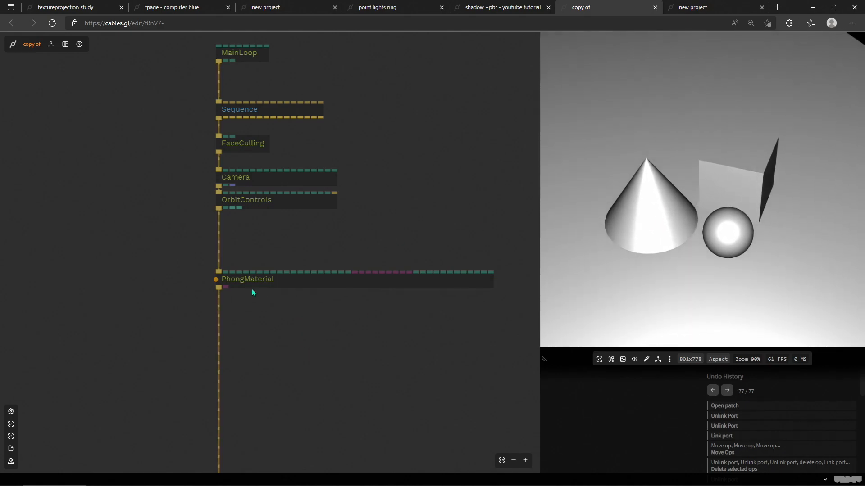
drag(635, 288, 657, 194)
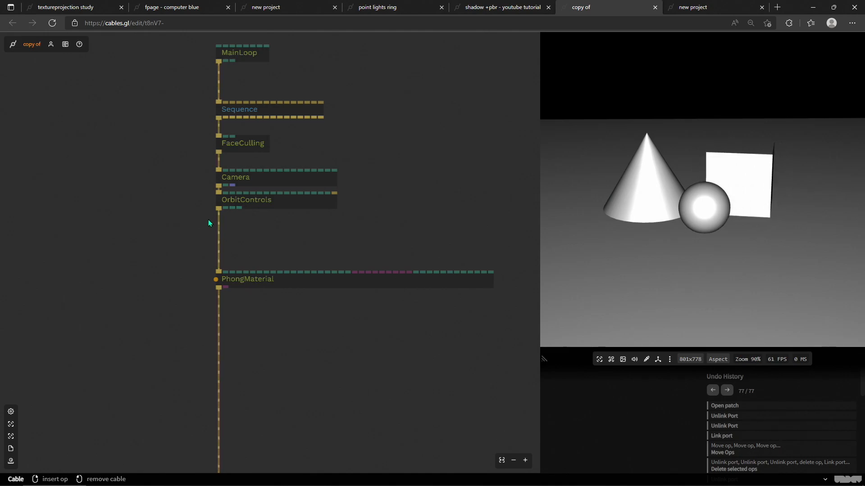
drag(620, 274, 712, 210)
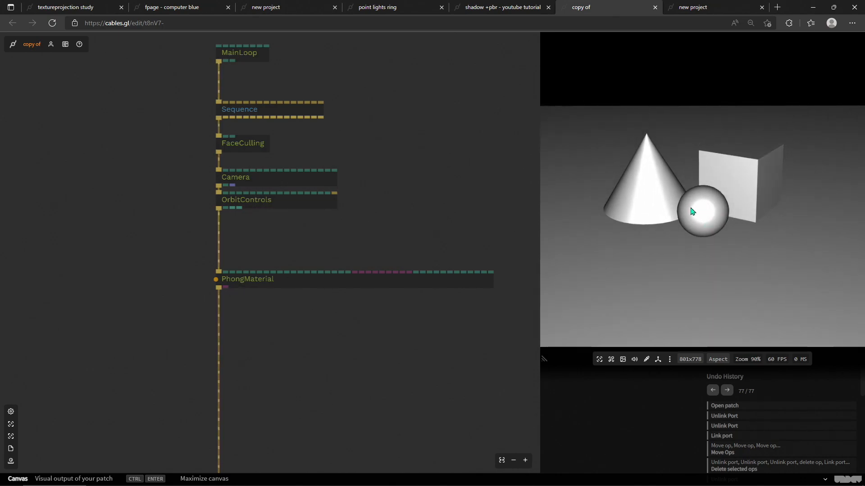
mouse_move(703, 213)
mouse_down()
mouse_move(693, 215)
mouse_move(704, 203)
mouse_move(698, 212)
mouse_up()
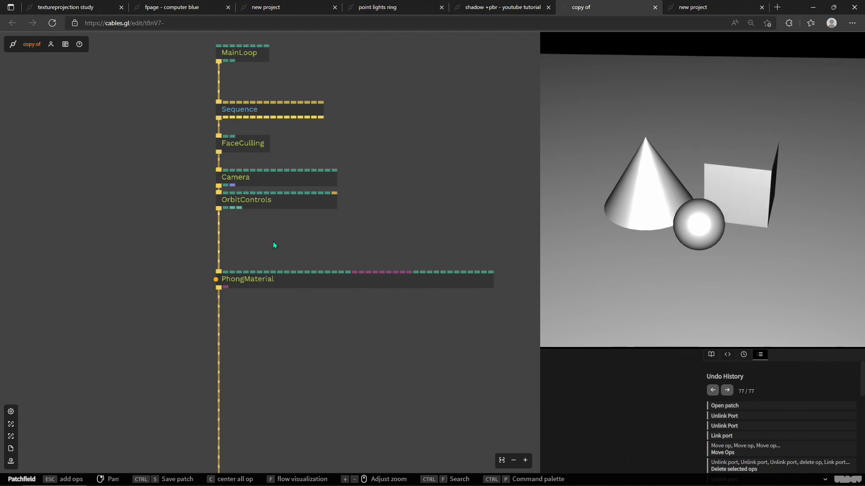
Step: Browse the op search for point light, directional light and spot light ops
key(Escape)
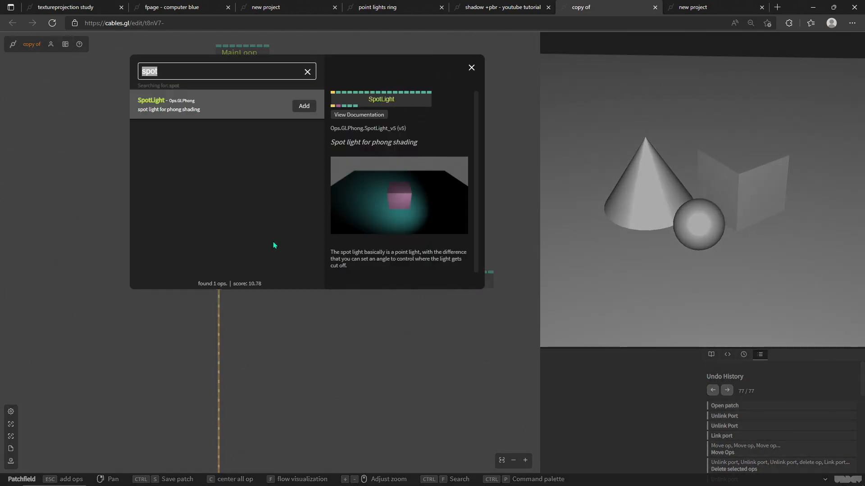
text(point)
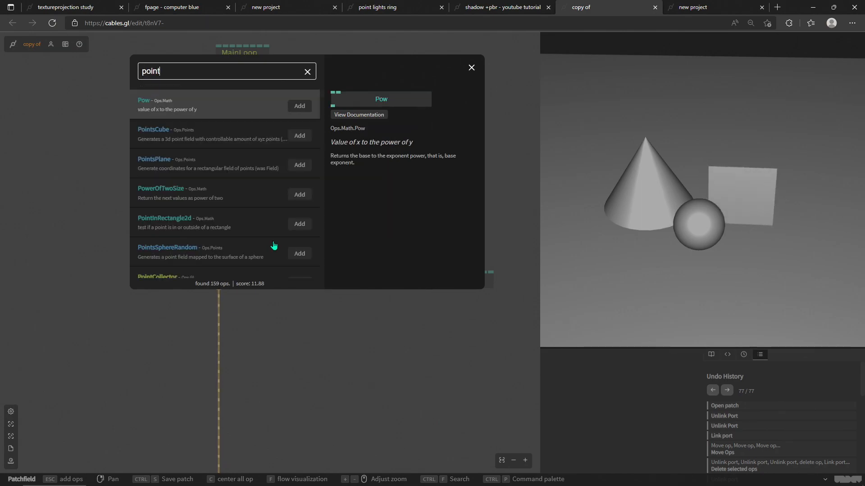
text(light)
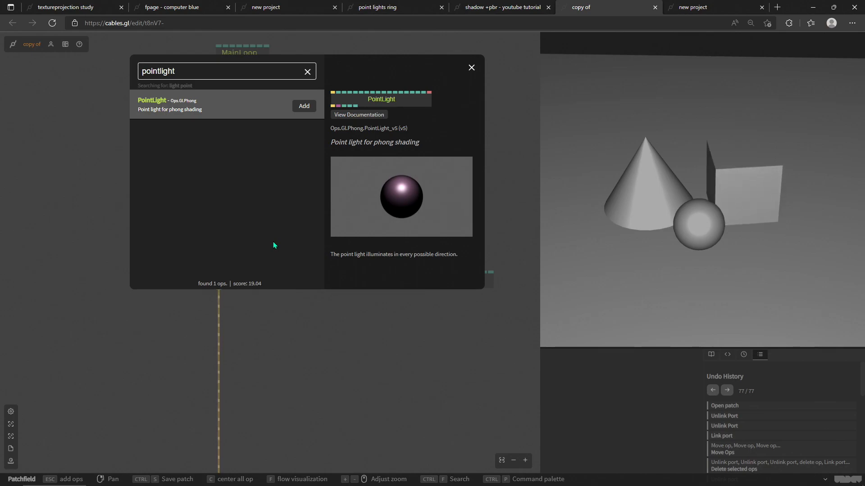
key(ctrl+a)
text(directional)
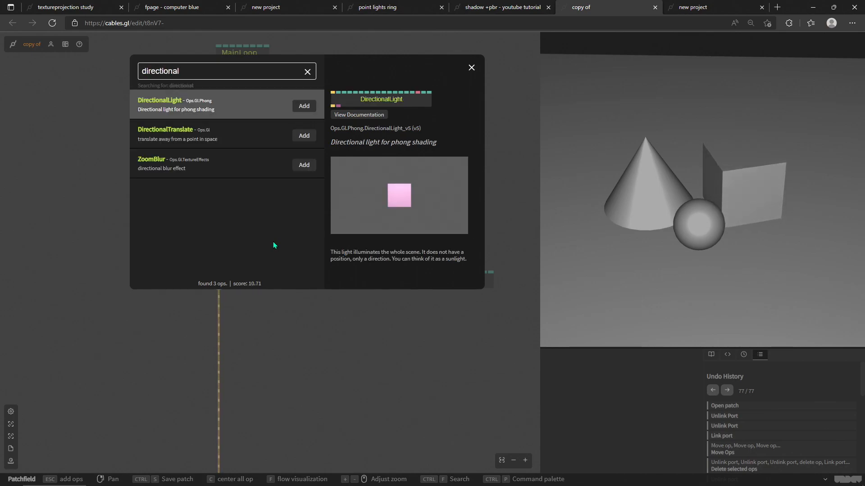
text(spot)
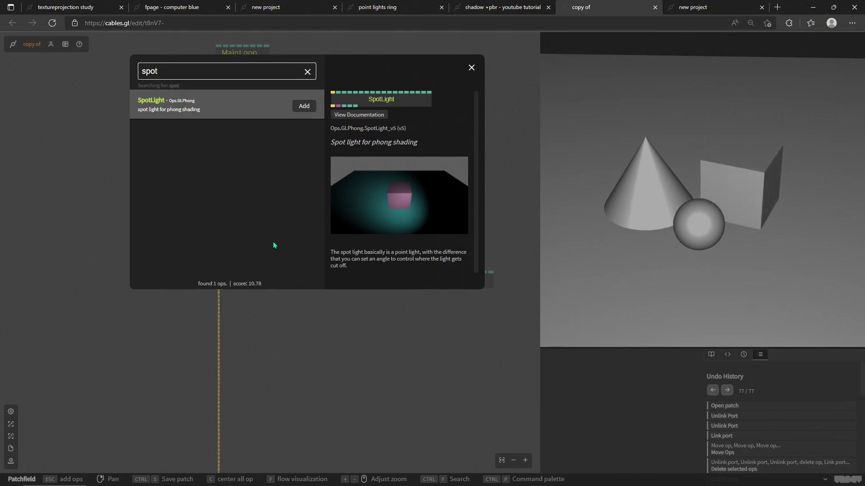
Step: Add a new DirectionalLight op to the patch
key(BackSpace)
key(BackSpace)
key(BackSpace)
key(BackSpace)
text(direct)
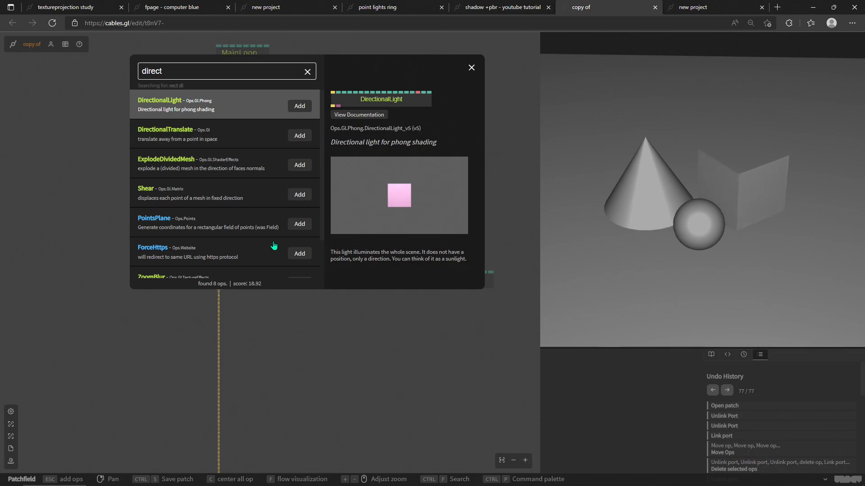
key(Return)
drag(281, 246, 275, 246)
scroll(612, 409, down, 3)
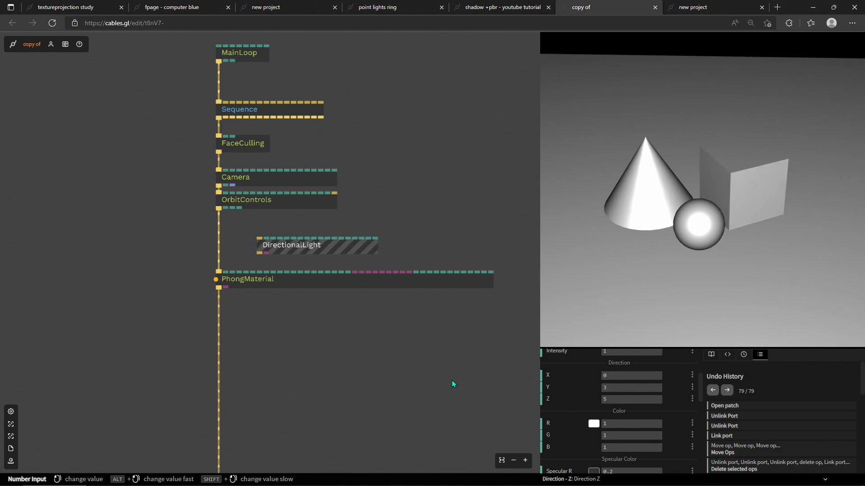
Step: Pan through the patch to examine the geometry ops under the lower Sequence
drag(334, 316, 359, 323)
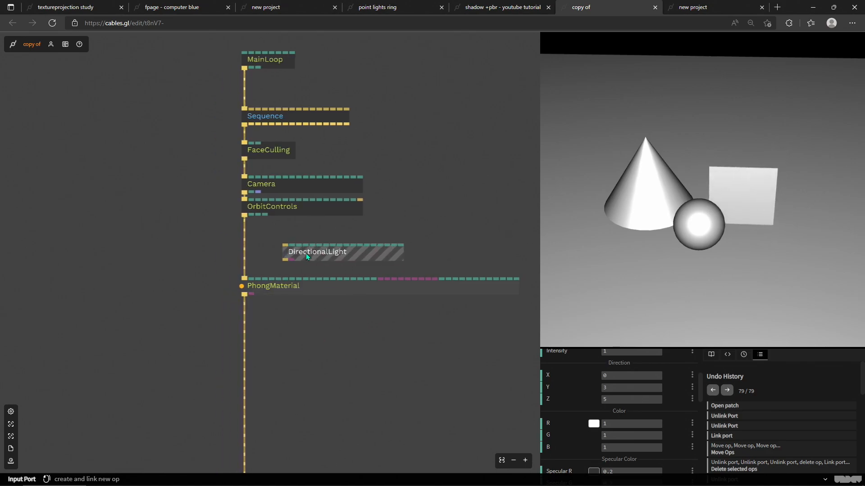
drag(310, 254, 346, 255)
drag(262, 244, 323, 289)
drag(310, 347, 343, 244)
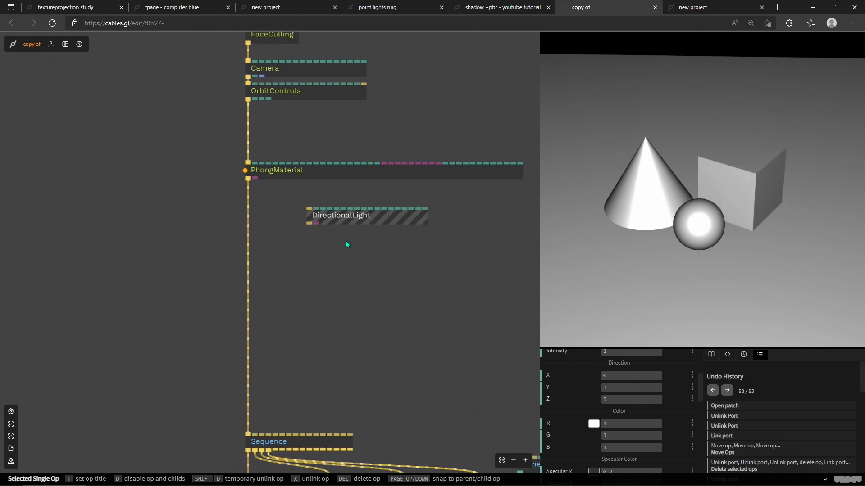
scroll(359, 335, down, 3)
drag(361, 330, 315, 252)
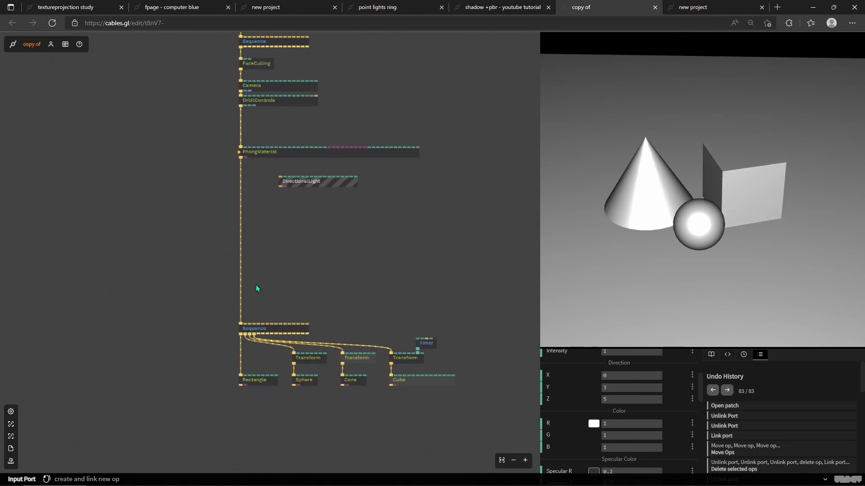
drag(189, 301, 469, 409)
scroll(343, 392, up, 3)
drag(330, 373, 322, 364)
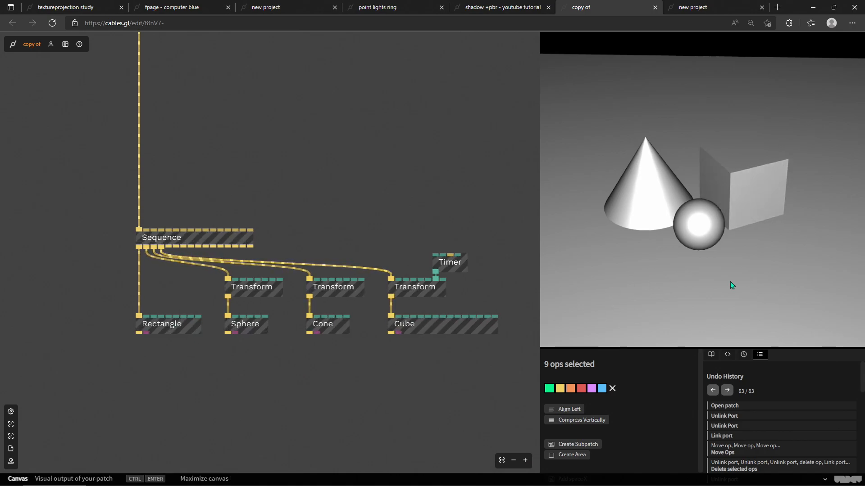
Step: Remove and reconnect the Rectangle's trigger cable from the Sequence, orbiting the preview to compare
right_click(139, 283)
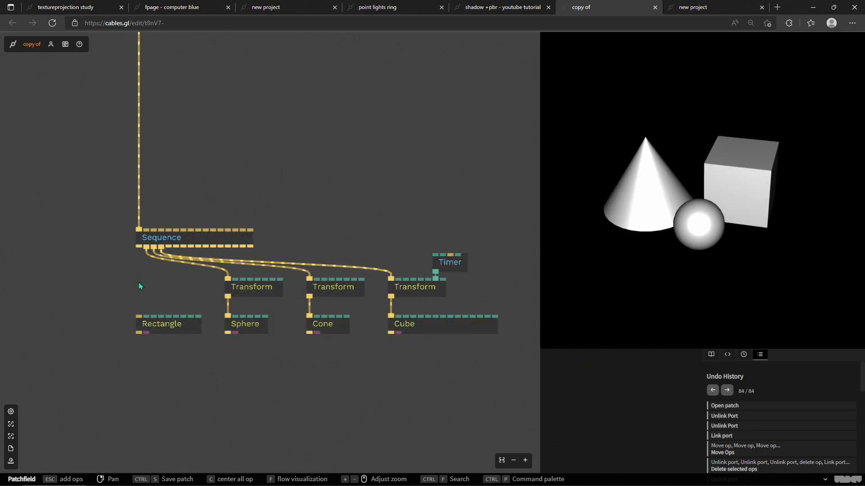
drag(140, 248, 139, 317)
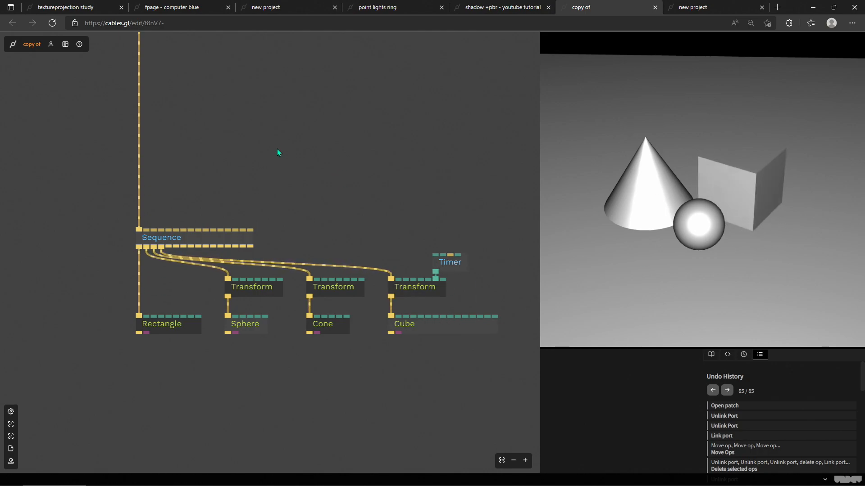
drag(665, 262, 703, 250)
Step: Reposition the DirectionalLight op beside the main trigger chain
drag(316, 171, 350, 332)
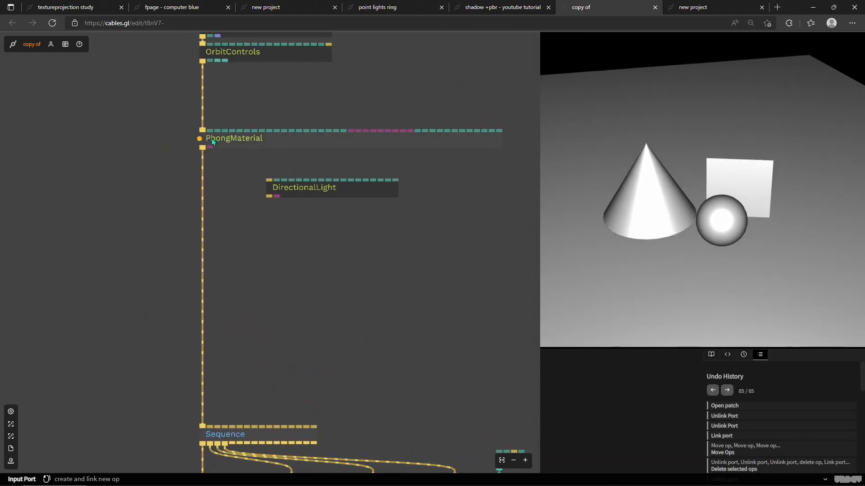
drag(354, 320, 323, 257)
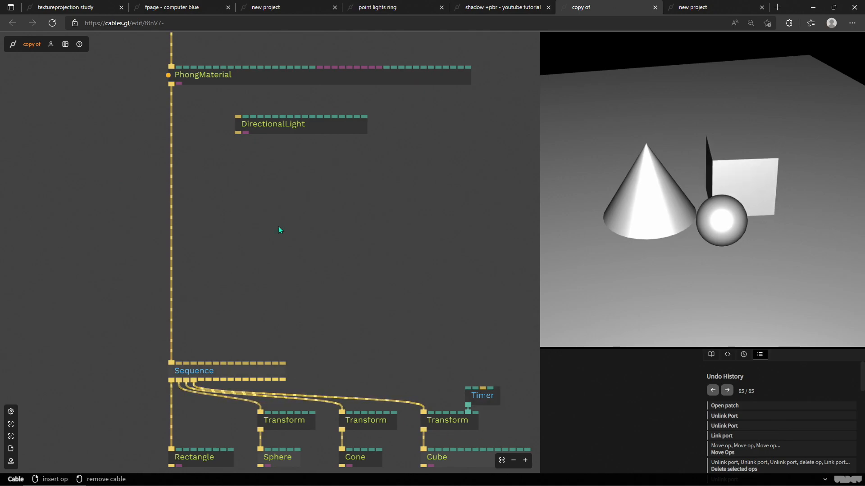
drag(279, 232, 306, 281)
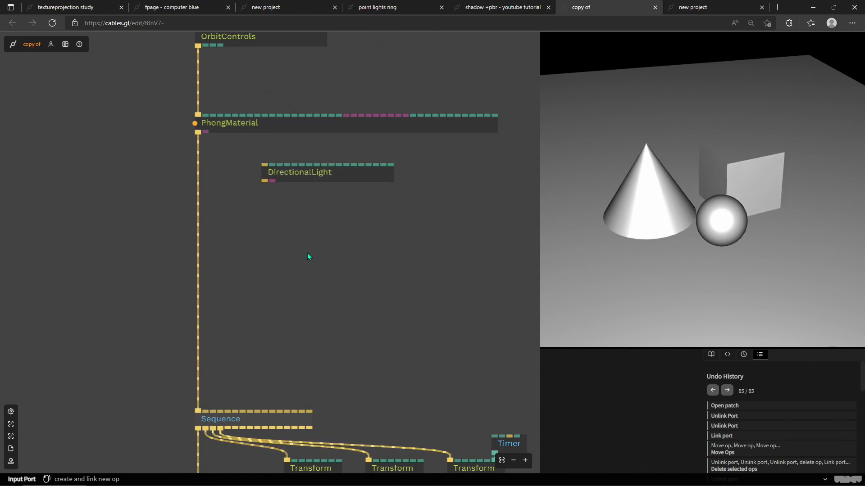
drag(265, 219, 286, 281)
drag(305, 233, 315, 143)
drag(245, 142, 247, 142)
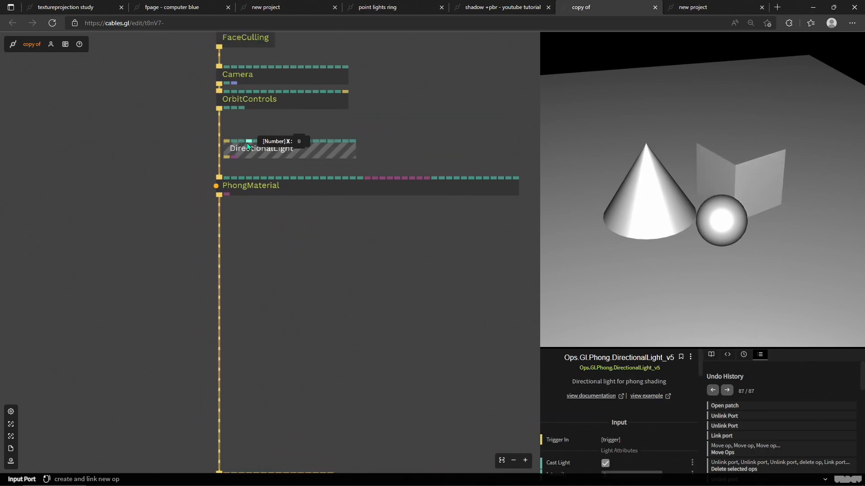
drag(435, 140, 445, 189)
drag(409, 147, 437, 206)
drag(315, 259, 366, 254)
drag(444, 127, 448, 195)
drag(369, 326, 440, 152)
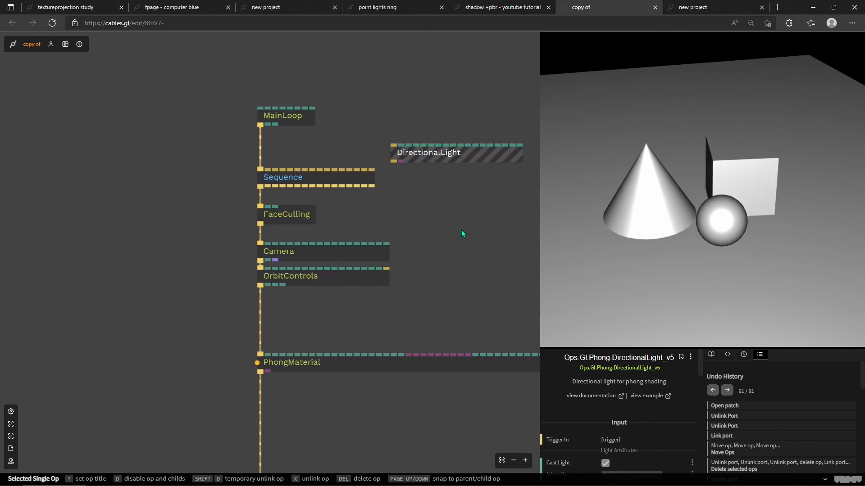
Step: Insert the DirectionalLight op into the trigger chain between OrbitControls and PhongMaterial
drag(420, 154, 444, 180)
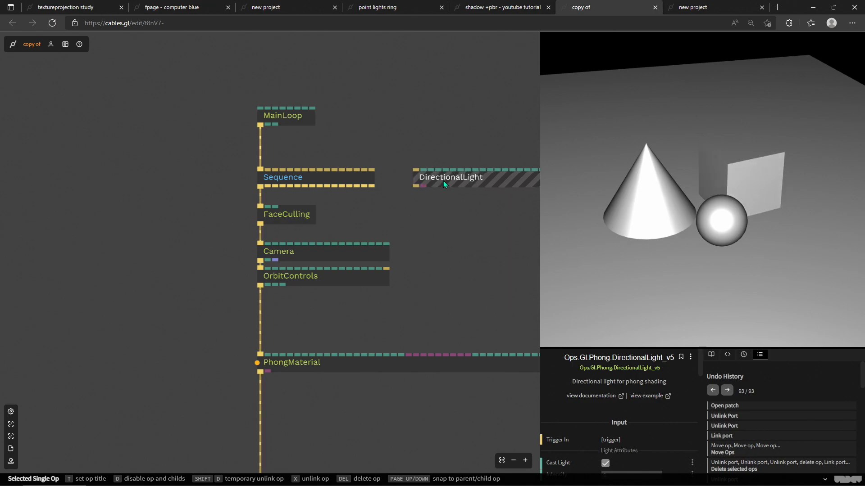
drag(441, 181, 450, 227)
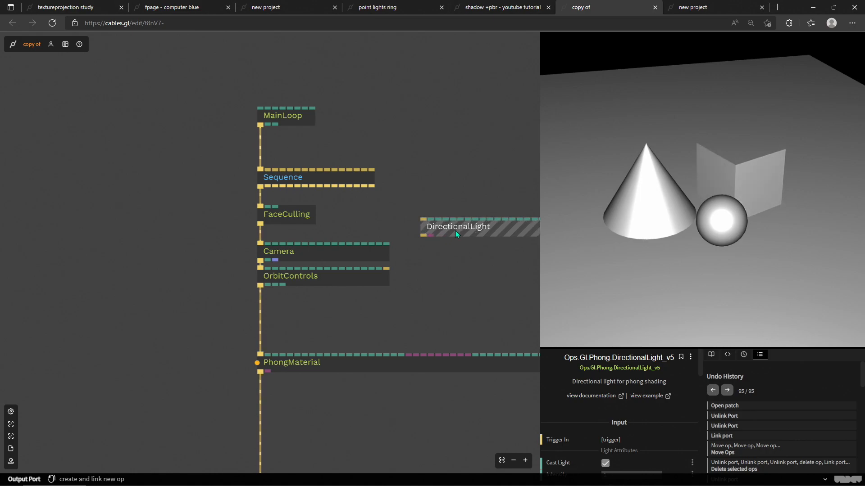
drag(447, 231, 369, 313)
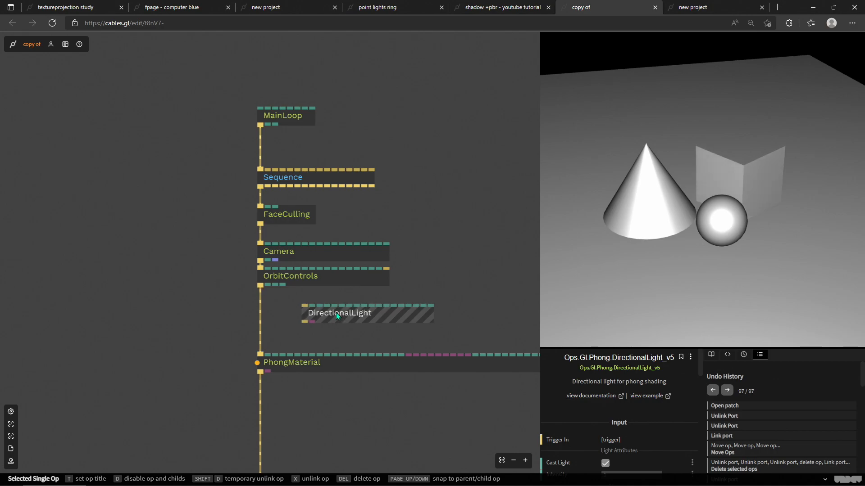
drag(314, 317, 351, 312)
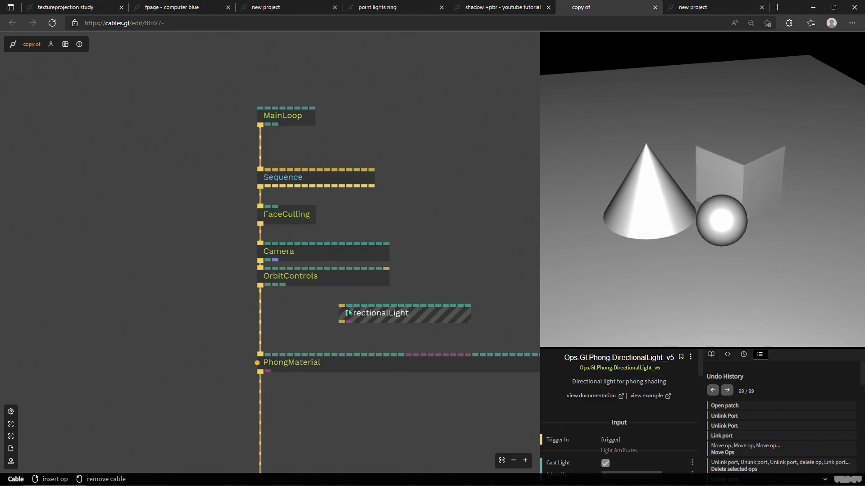
drag(350, 311, 261, 309)
drag(624, 236, 450, 257)
click(370, 223)
drag(426, 198, 245, 114)
drag(317, 258, 312, 181)
click(323, 344)
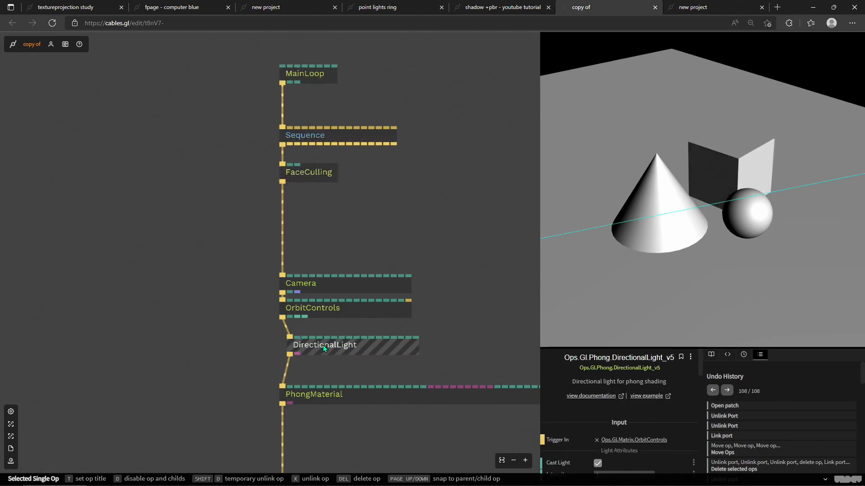
Step: Unlink the DirectionalLight and reinsert it between FaceCulling and Camera, orbiting the preview to compare
key(x)
drag(318, 344, 282, 213)
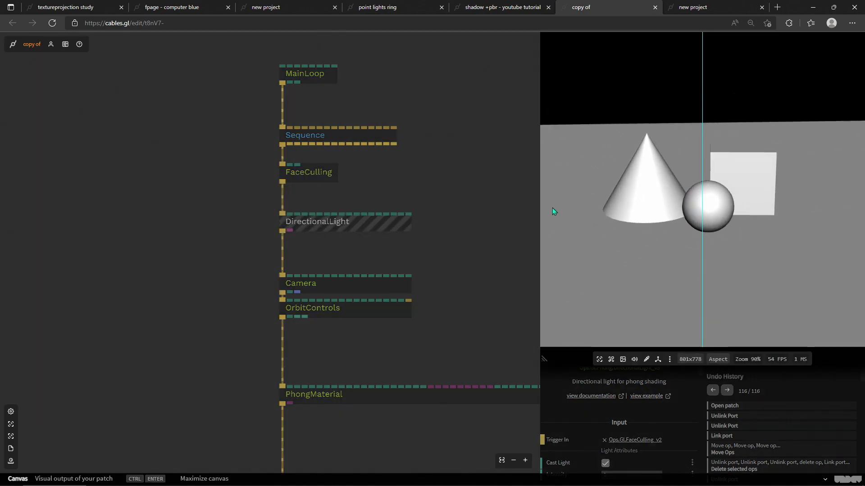
drag(553, 207, 724, 248)
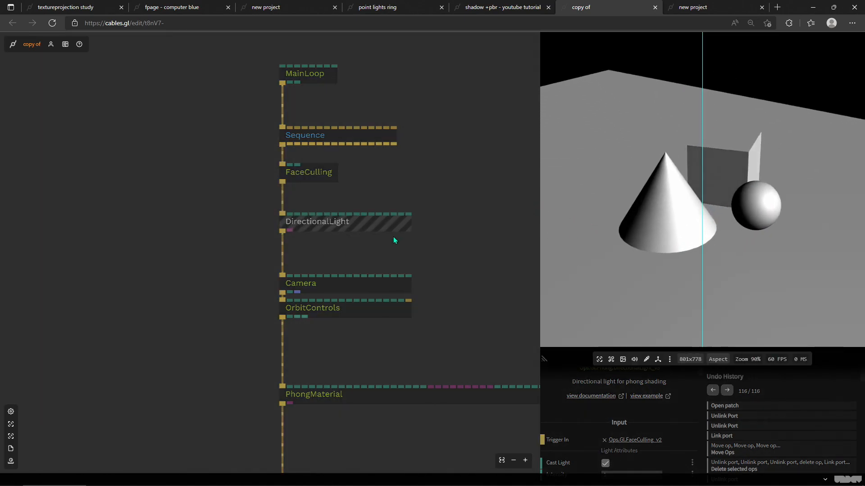
Step: Set the DirectionalLight's direction X to 5 and orbit the preview to check the lighting
click(391, 228)
scroll(645, 425, down, 1)
drag(620, 438, 690, 438)
drag(706, 244, 685, 204)
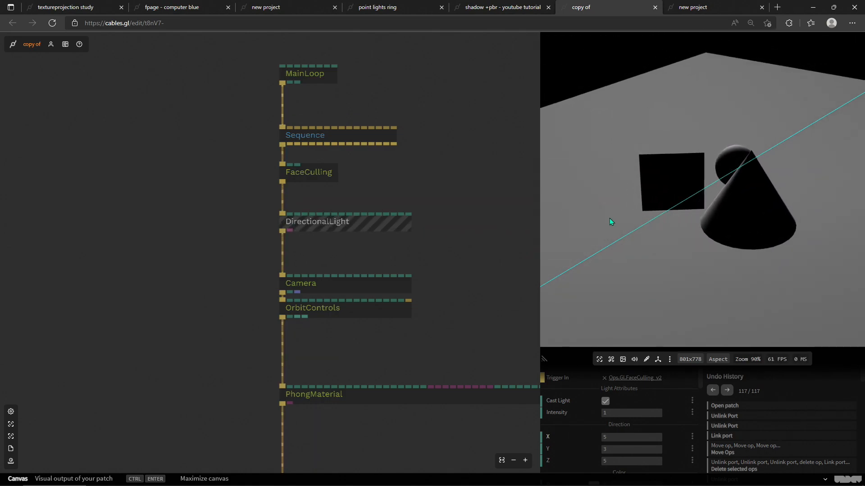
drag(717, 244, 401, 206)
Step: Unlink the DirectionalLight and reinsert it between OrbitControls and PhongMaterial
click(309, 173)
key(x)
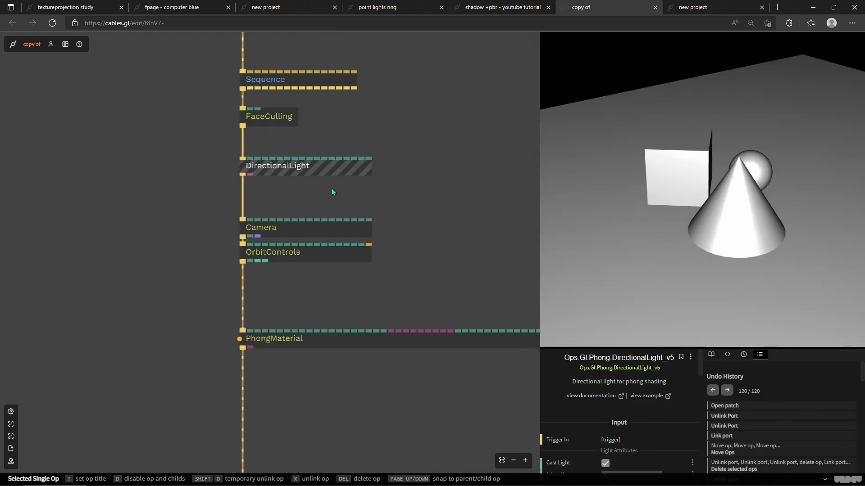
drag(258, 170, 357, 317)
drag(415, 301, 266, 294)
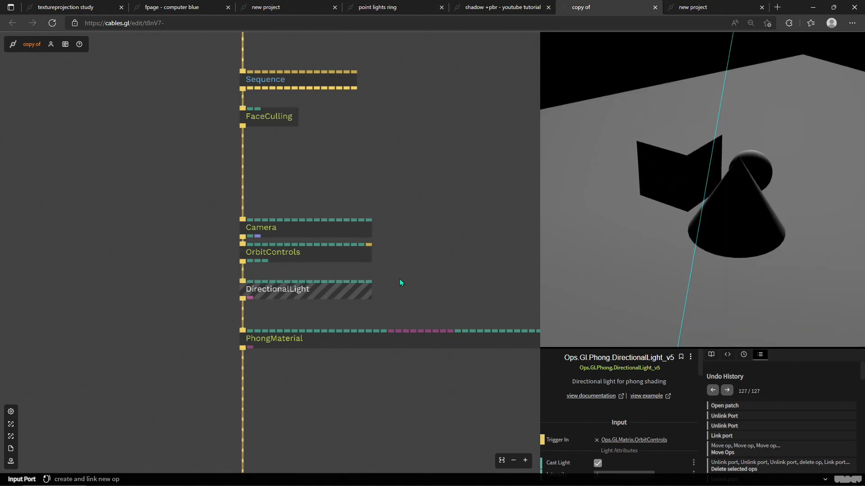
Step: Inspect the DirectionalLight's light attributes while orbiting the preview around the scene
drag(712, 247, 643, 209)
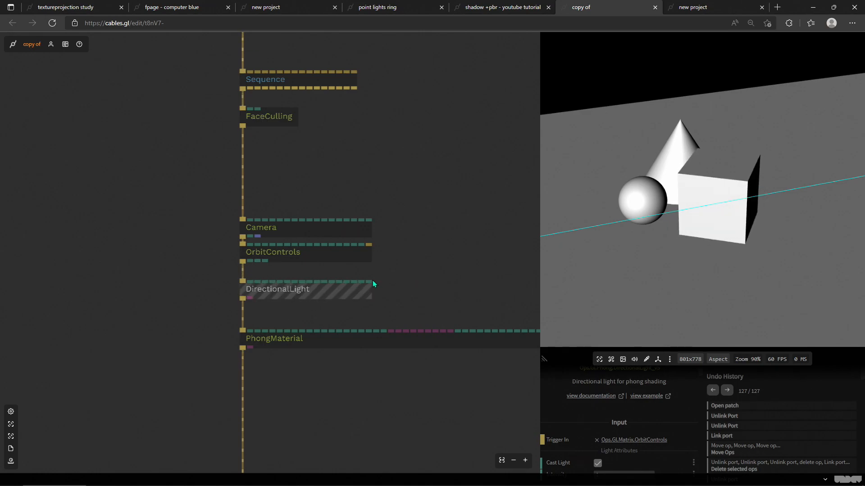
click(415, 280)
scroll(425, 197, down, 3)
click(312, 218)
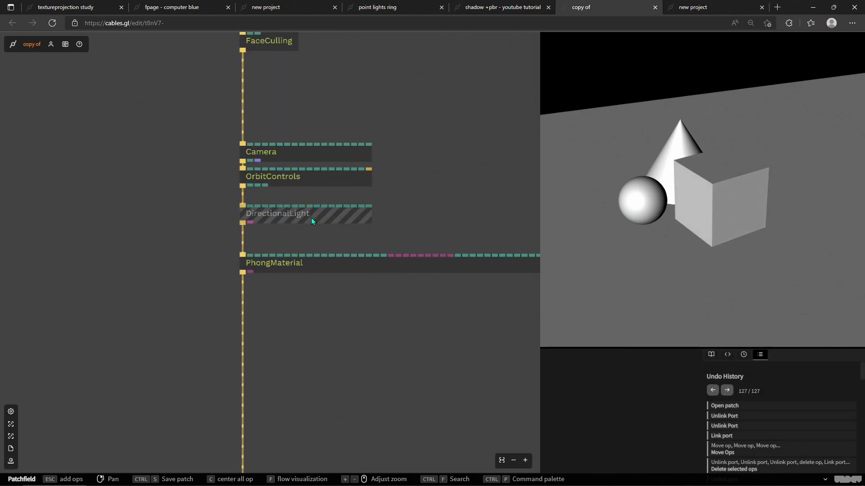
drag(672, 249, 673, 202)
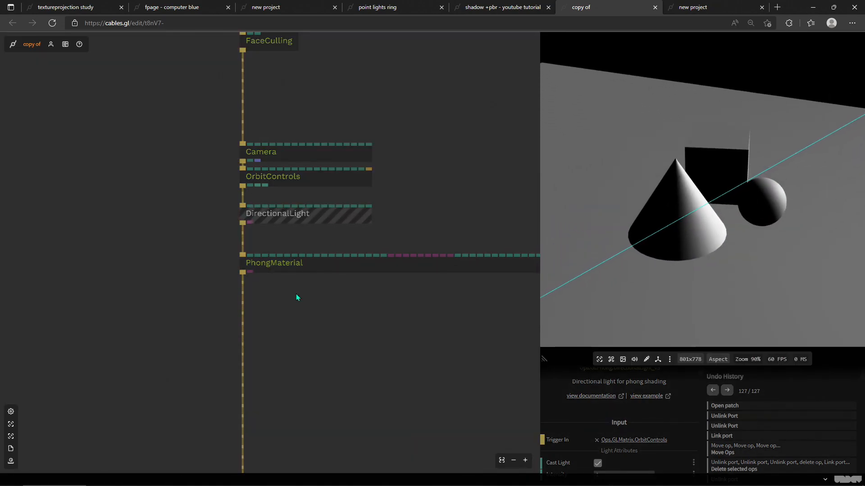
scroll(334, 262, down, 5)
scroll(326, 281, down, 1)
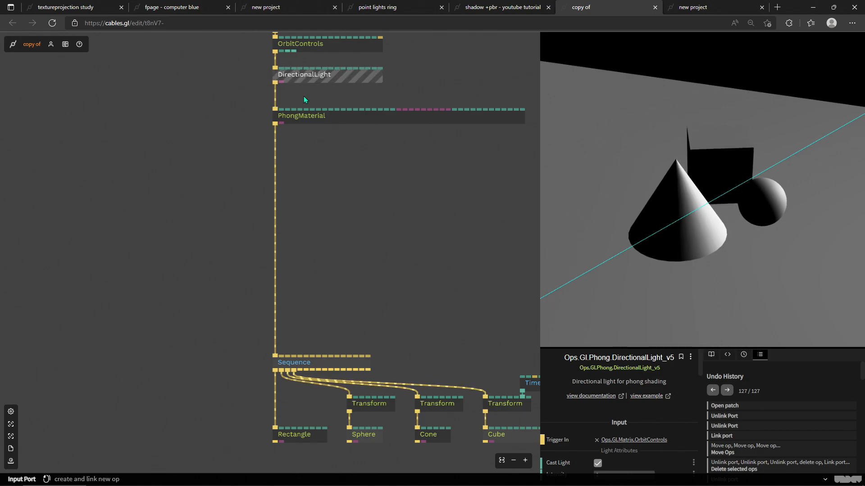
scroll(601, 403, down, 2)
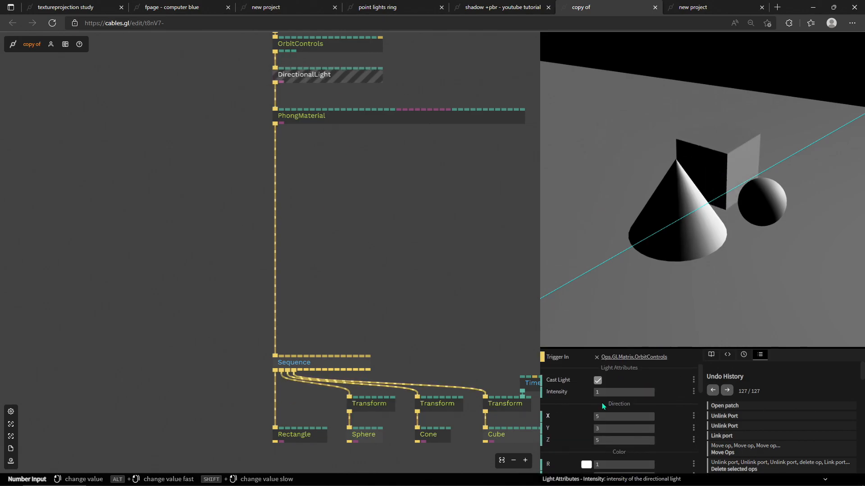
drag(542, 349, 556, 171)
drag(375, 174, 354, 244)
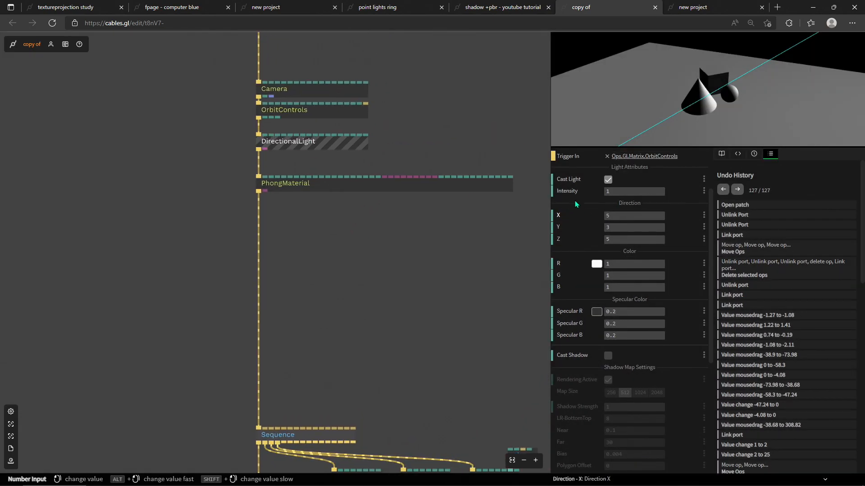
scroll(579, 202, up, 1)
Step: Toggle the DirectionalLight's Cast Light option off and back on
click(608, 231)
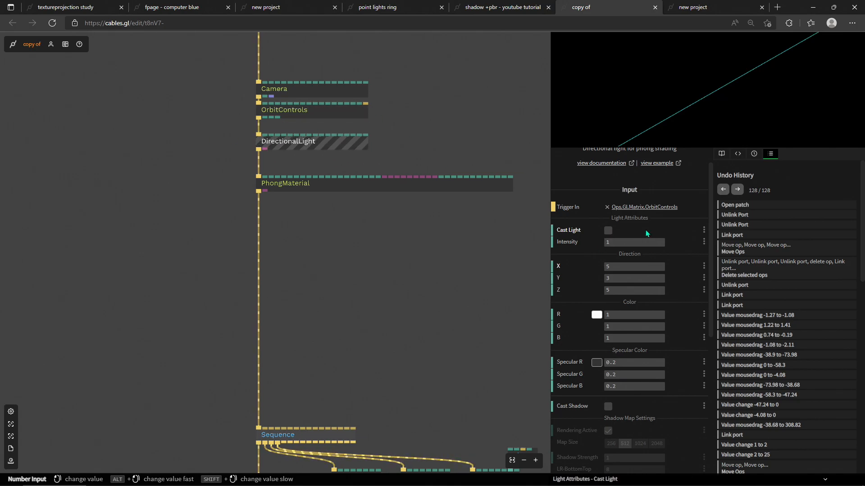
click(608, 231)
mouse_move(609, 243)
mouse_down()
mouse_move(631, 243)
mouse_move(605, 243)
mouse_up()
Step: Set the DirectionalLight's intensity to 1.15
click(439, 188)
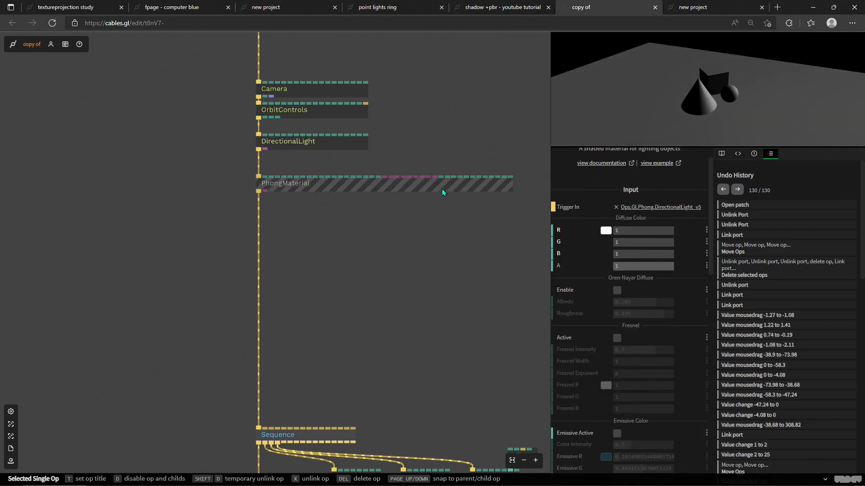
drag(715, 99, 661, 115)
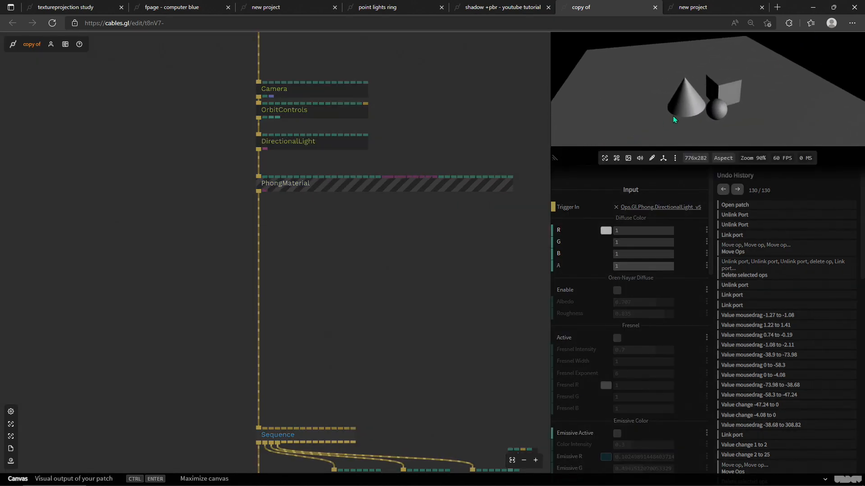
click(318, 147)
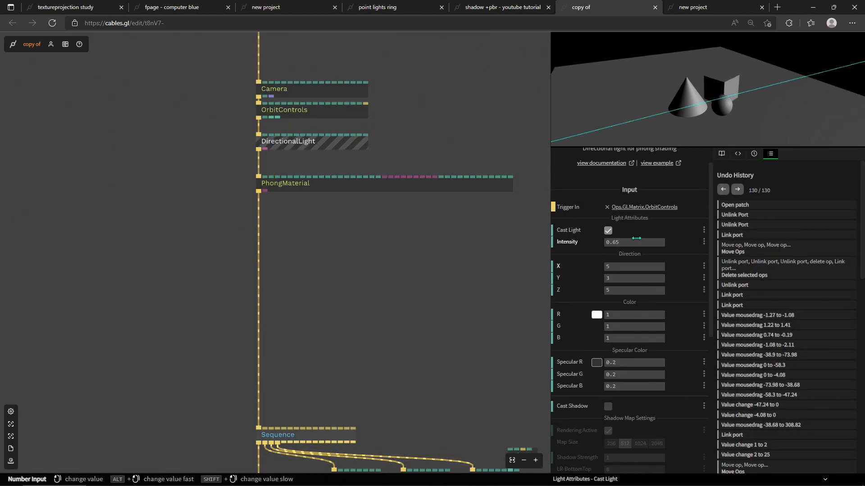
mouse_move(628, 241)
mouse_down()
mouse_move(675, 242)
mouse_move(638, 242)
mouse_up()
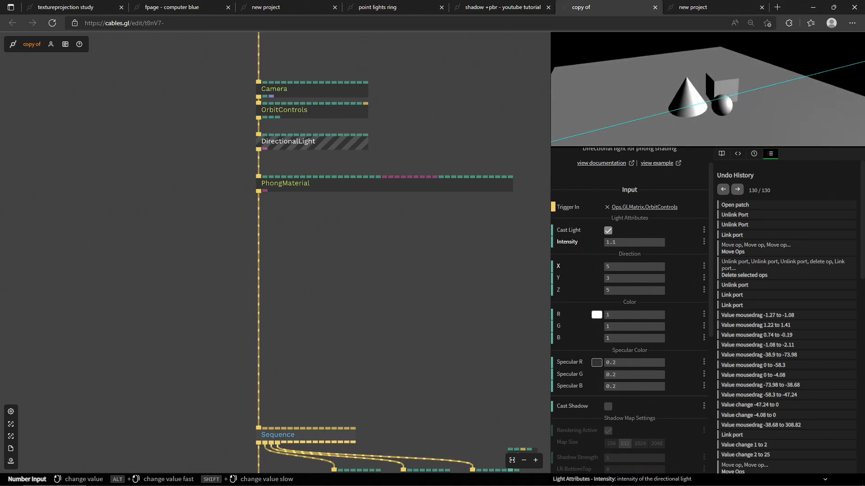
click(583, 131)
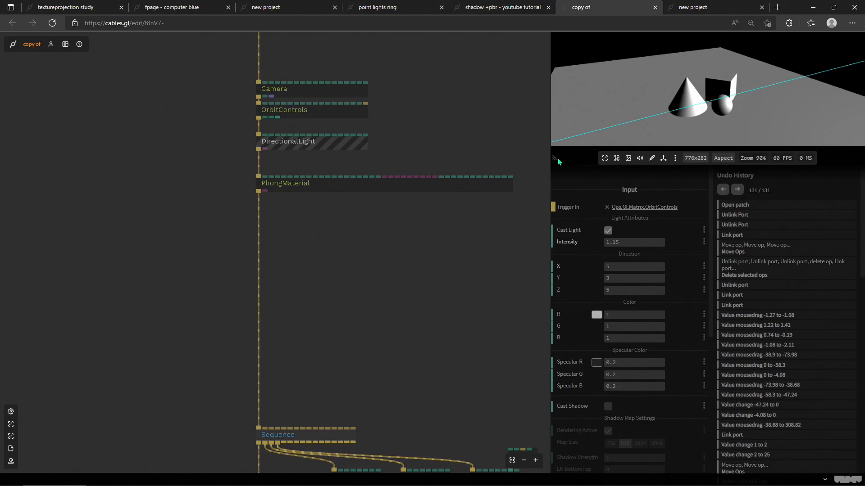
Step: Set the DirectionalLight's direction to X -7.64 and Y 9.09
drag(556, 157, 533, 247)
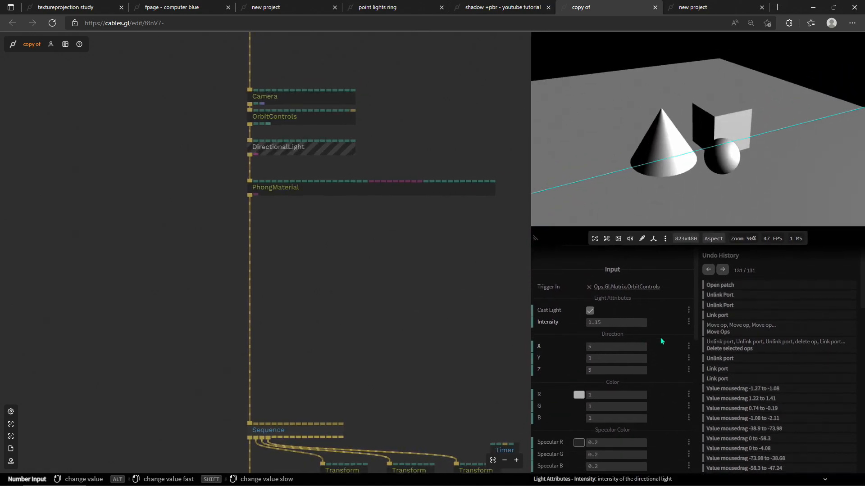
click(664, 349)
scroll(657, 388, up, 1)
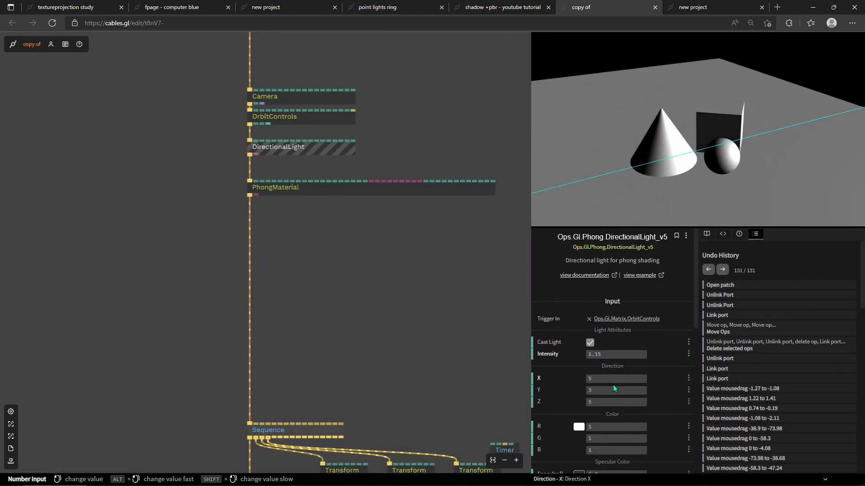
drag(617, 378, 650, 353)
scroll(617, 379, down, 1)
drag(599, 341, 554, 341)
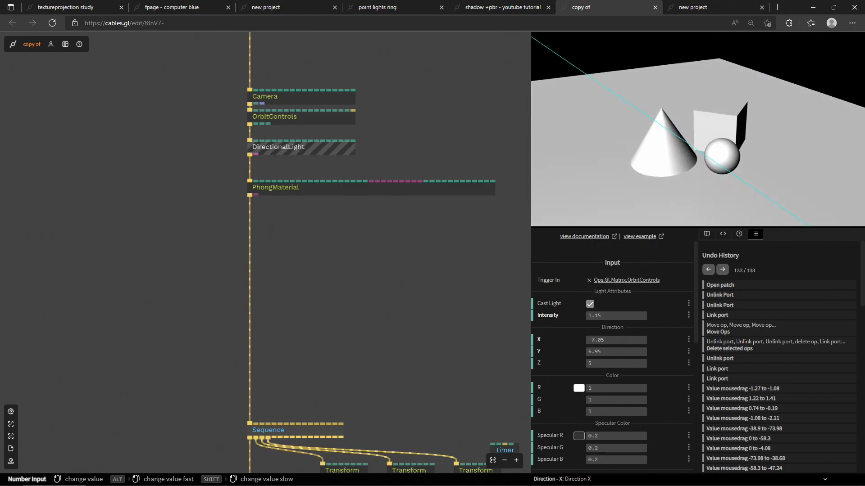
mouse_move(547, 341)
mouse_down()
mouse_move(595, 341)
mouse_move(550, 341)
mouse_up()
drag(601, 354, 599, 353)
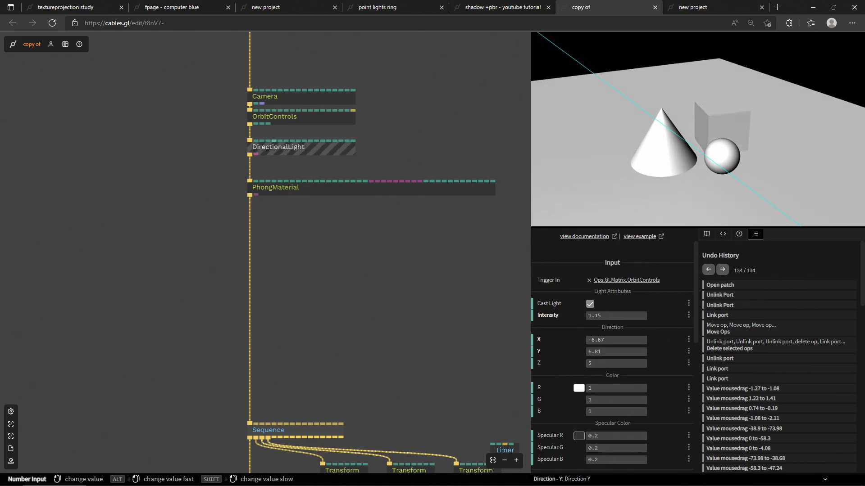
drag(599, 353, 604, 341)
scroll(581, 316, down, 2)
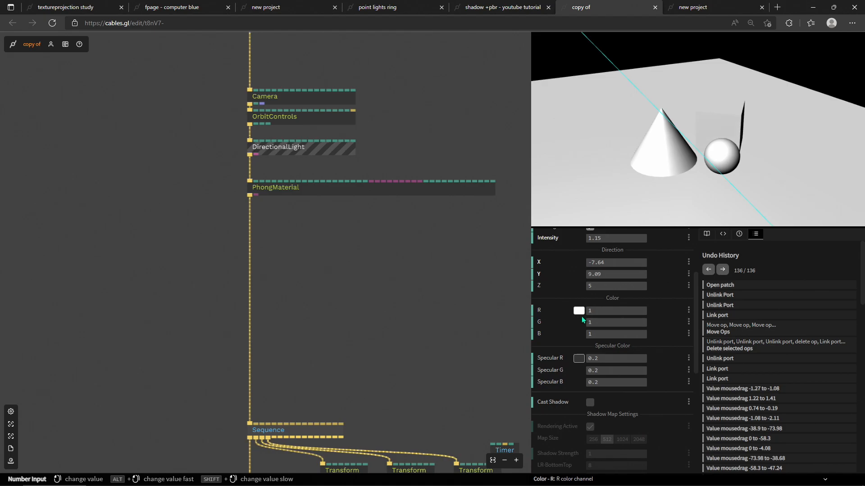
click(579, 311)
drag(660, 340, 591, 311)
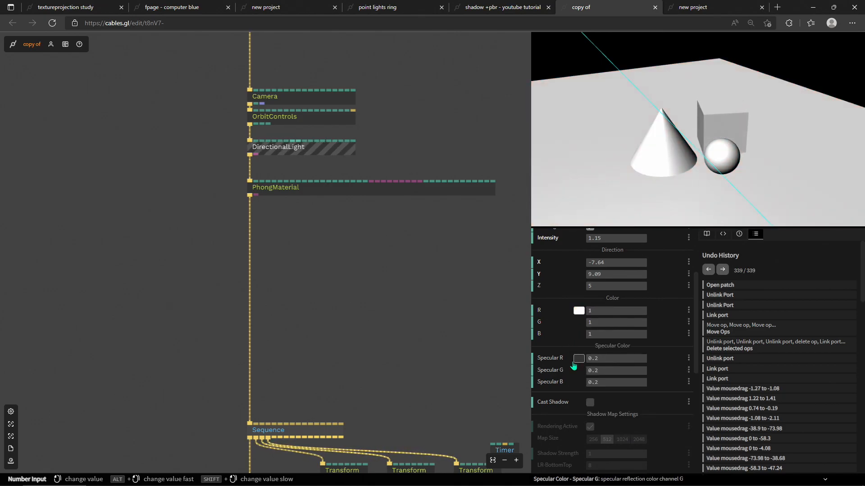
Step: Set the PhongMaterial's shininess to 200 and switch its specular model to Phong
click(308, 188)
scroll(579, 357, down, 8)
scroll(579, 357, down, 2)
drag(623, 269, 672, 268)
click(599, 268)
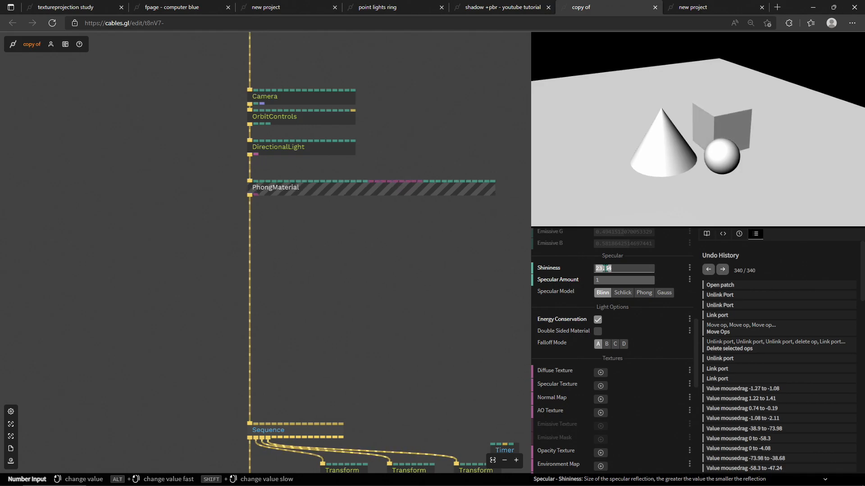
text(200)
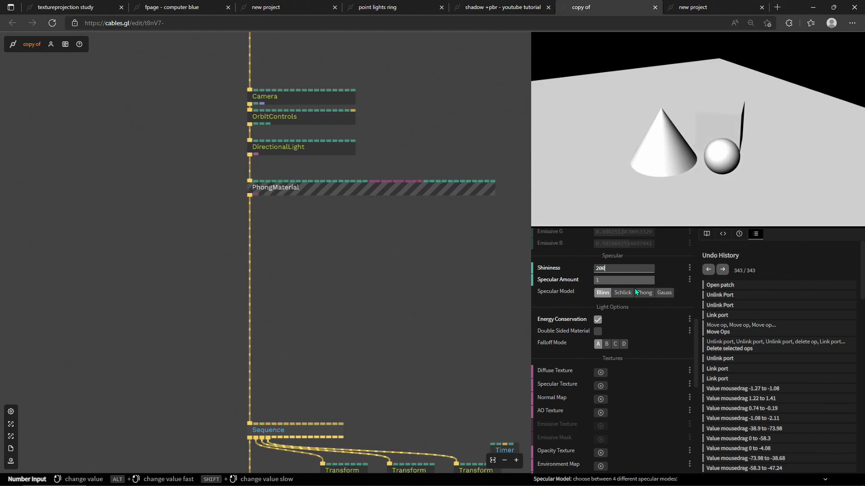
click(644, 293)
mouse_move(639, 280)
mouse_down()
mouse_move(630, 280)
mouse_move(640, 280)
mouse_up()
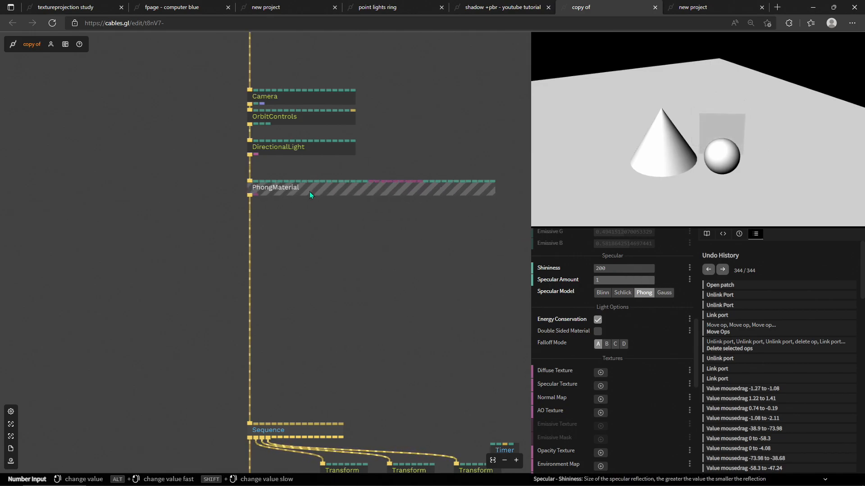
Step: Set the DirectionalLight's specular color to red #e40b0b
click(285, 150)
scroll(625, 329, up, 5)
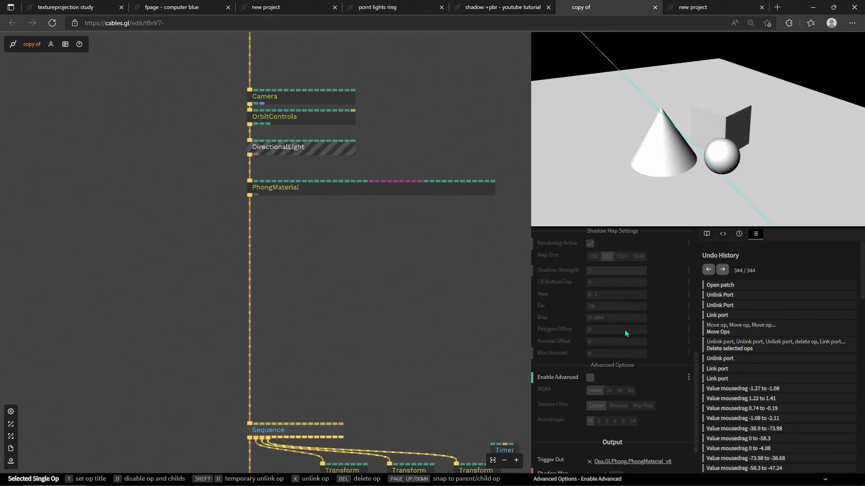
click(578, 319)
click(626, 335)
drag(626, 337, 688, 326)
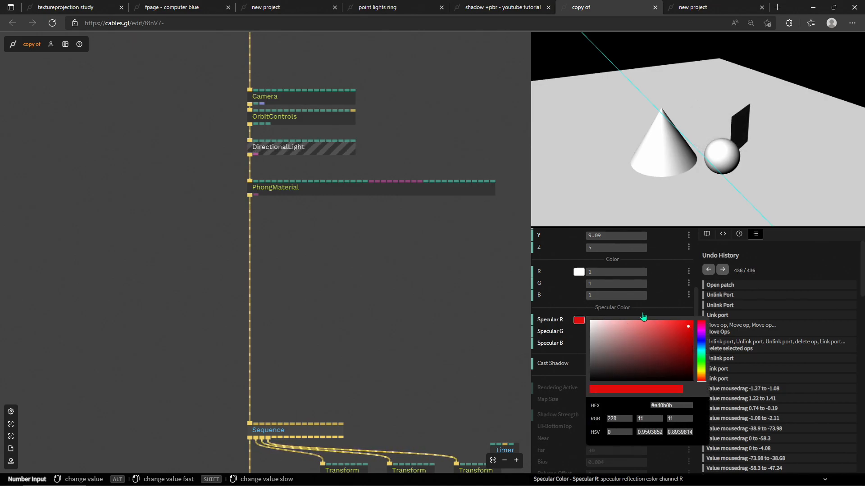
Step: Set the DirectionalLight's color to a light grey
click(578, 272)
mouse_move(647, 303)
mouse_down()
mouse_move(600, 299)
mouse_move(577, 262)
mouse_move(580, 313)
mouse_move(577, 306)
mouse_up()
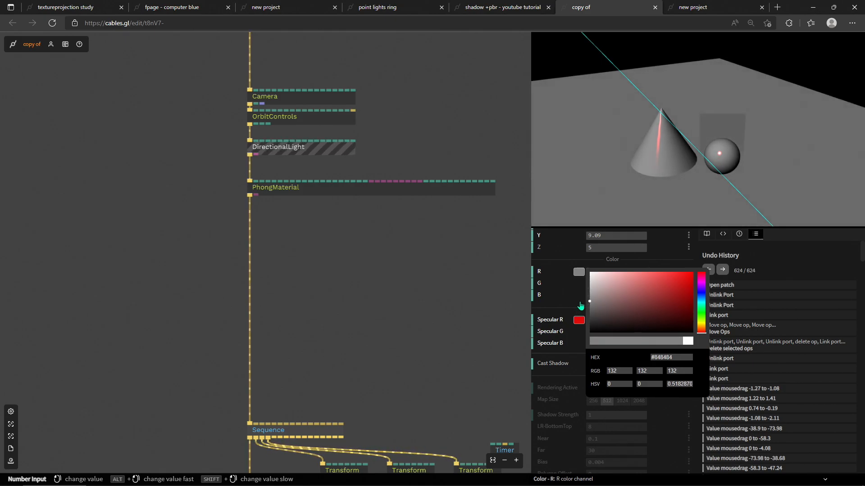
drag(595, 305, 582, 296)
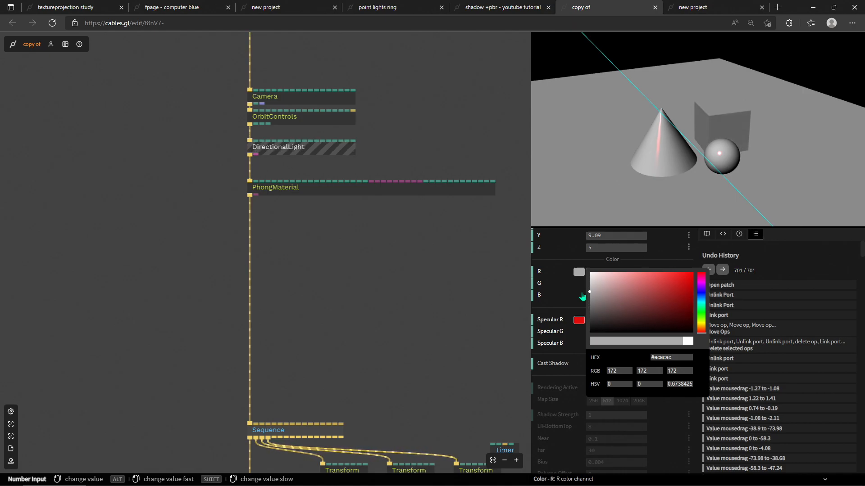
drag(582, 296, 581, 299)
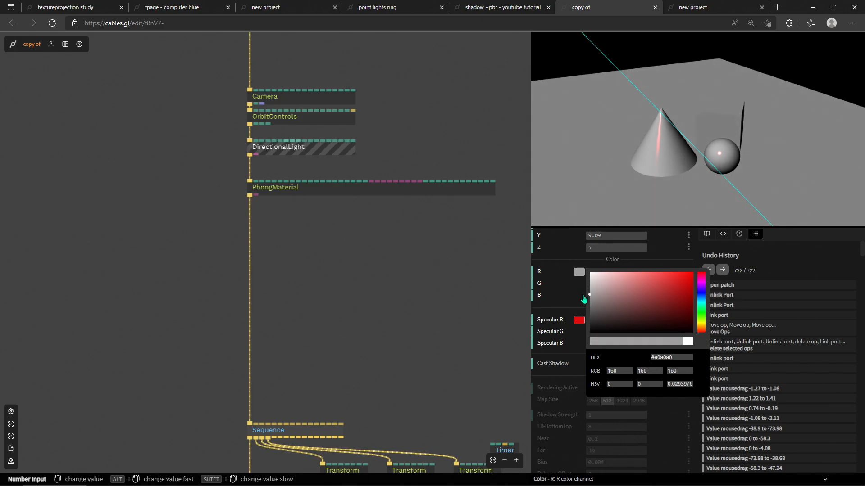
mouse_move(583, 295)
mouse_down()
mouse_move(585, 277)
mouse_move(580, 300)
mouse_move(565, 310)
mouse_move(563, 298)
mouse_up()
click(561, 304)
Step: Set the DirectionalLight's specular color to white #ffffff
mouse_move(644, 140)
mouse_down()
mouse_move(629, 141)
mouse_move(652, 147)
mouse_up()
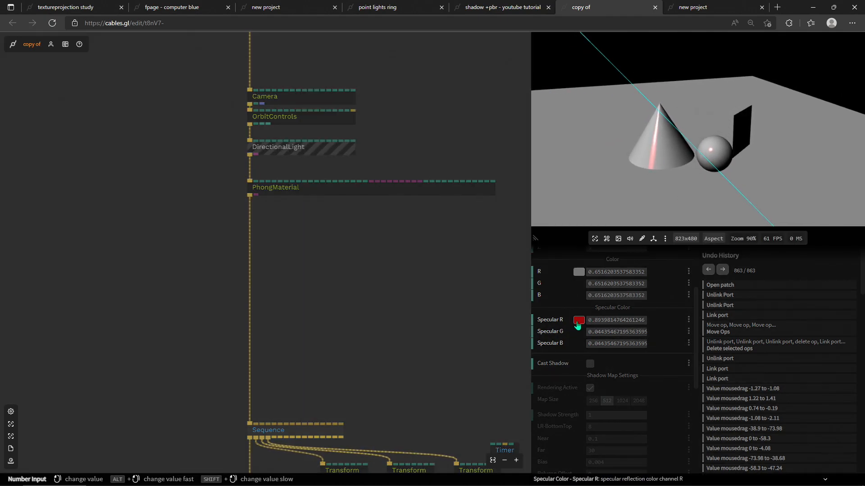
click(578, 320)
drag(632, 334, 682, 366)
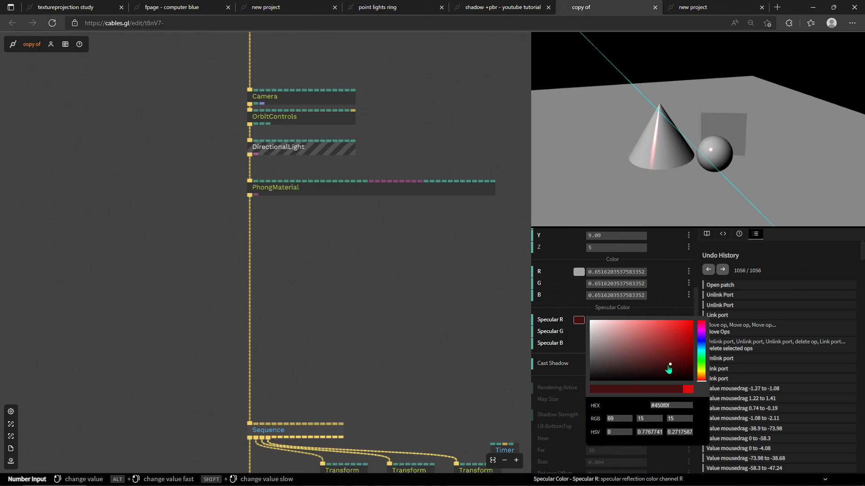
mouse_move(668, 368)
mouse_down()
mouse_move(669, 345)
mouse_move(662, 353)
mouse_move(686, 360)
mouse_move(680, 367)
mouse_move(687, 351)
mouse_move(679, 334)
mouse_move(570, 296)
mouse_up()
mouse_move(608, 334)
mouse_down()
mouse_move(604, 319)
mouse_move(672, 326)
mouse_up()
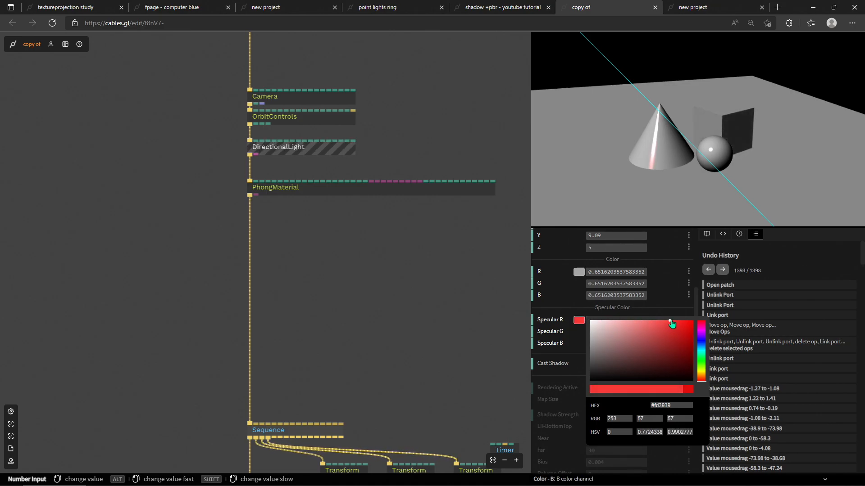
drag(674, 323, 684, 318)
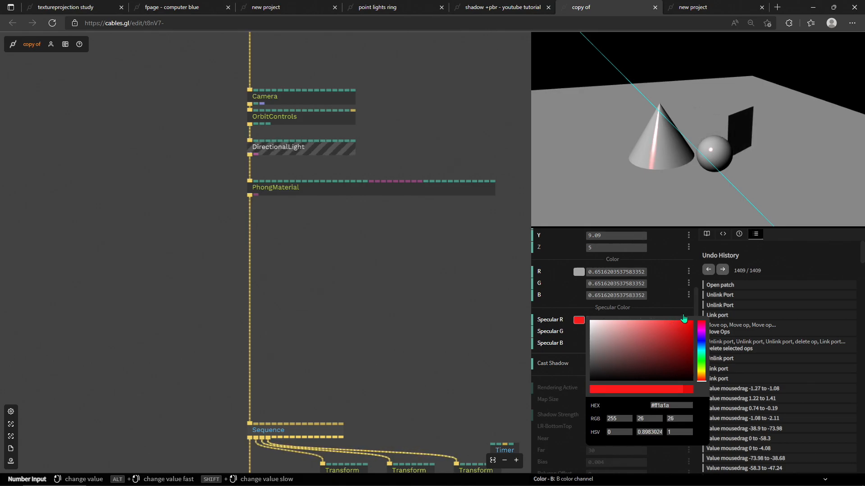
mouse_move(682, 318)
mouse_down()
mouse_move(670, 331)
mouse_move(687, 330)
mouse_move(666, 332)
mouse_move(666, 316)
mouse_move(577, 310)
mouse_move(598, 309)
mouse_up()
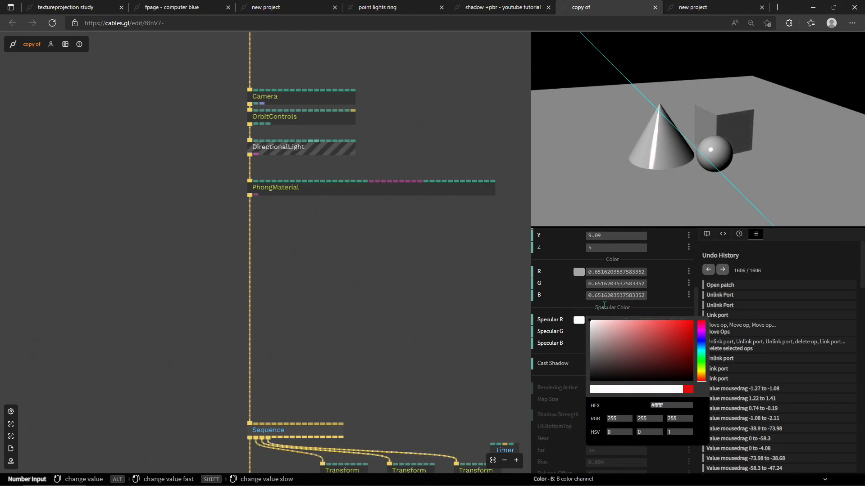
click(581, 291)
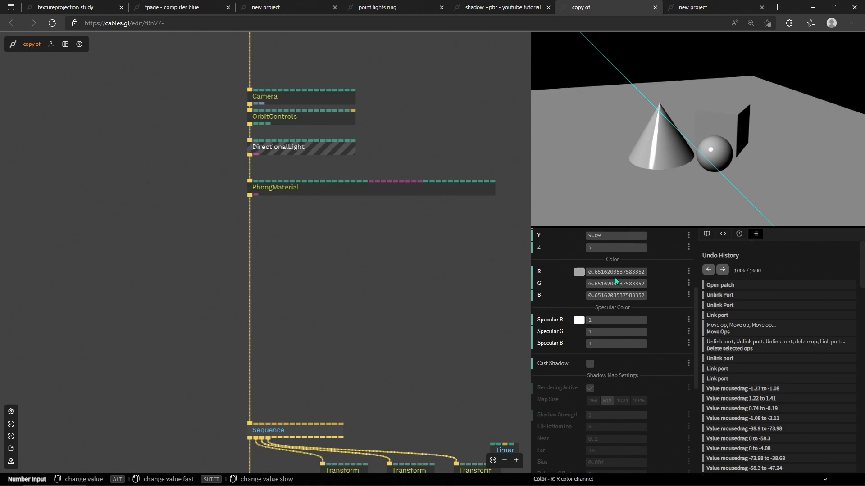
Step: Restore the DirectionalLight's color to white and scroll through its shadow settings
click(577, 273)
drag(592, 277, 574, 255)
click(578, 309)
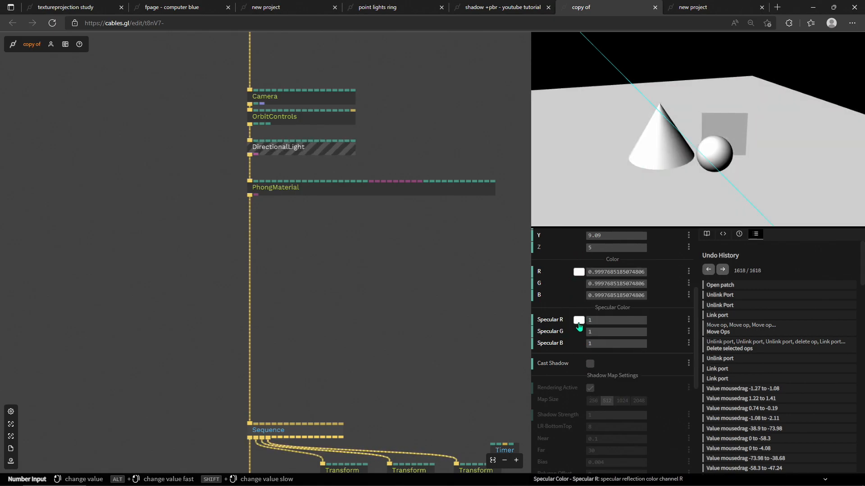
scroll(575, 331, down, 3)
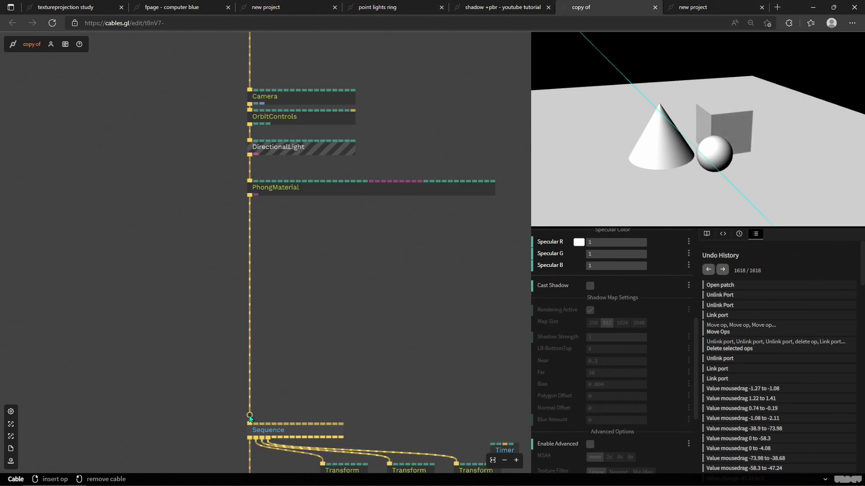
scroll(566, 332, down, 3)
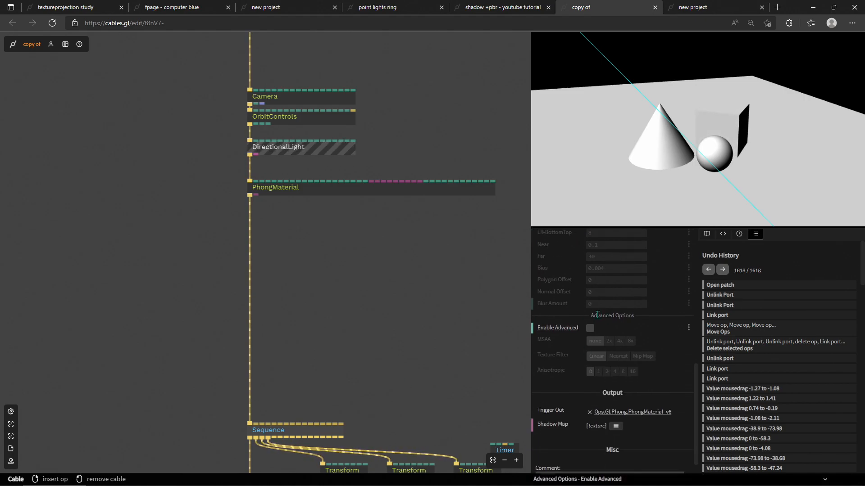
Step: Toggle the DirectionalLight's Cast Shadow option on and off repeatedly
scroll(642, 389, up, 4)
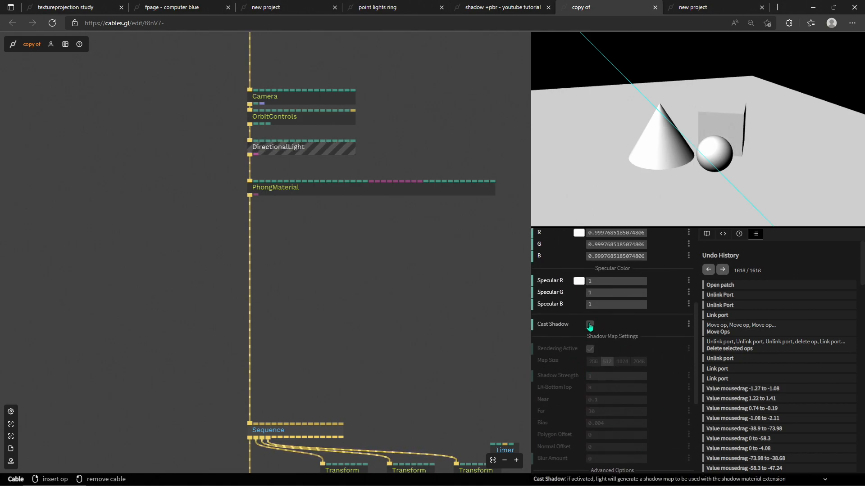
scroll(577, 328, down, 2)
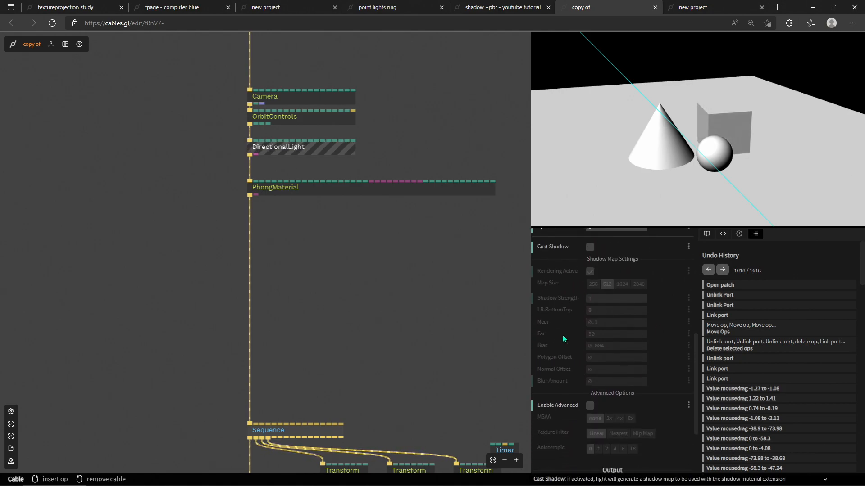
click(590, 248)
click(590, 248)
click(590, 248)
click(590, 247)
click(590, 248)
click(591, 247)
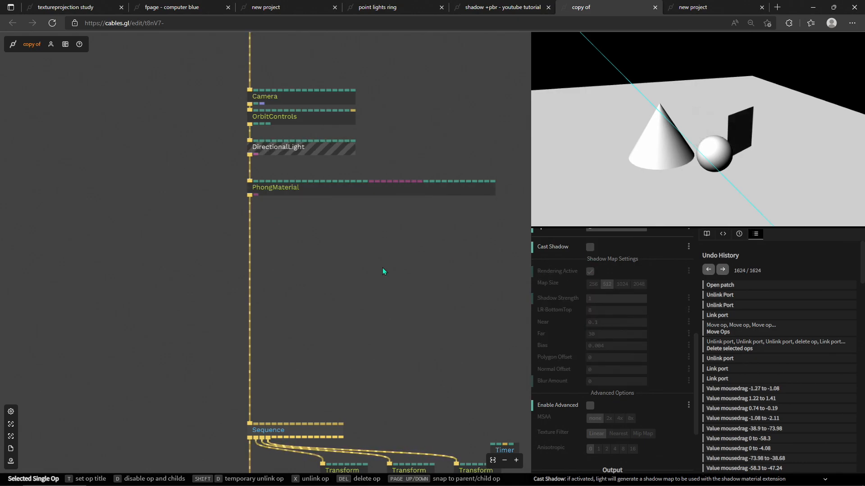
Step: Insert a Shadow op on the cable between PhongMaterial and Sequence
click(357, 395)
scroll(357, 236, down, 3)
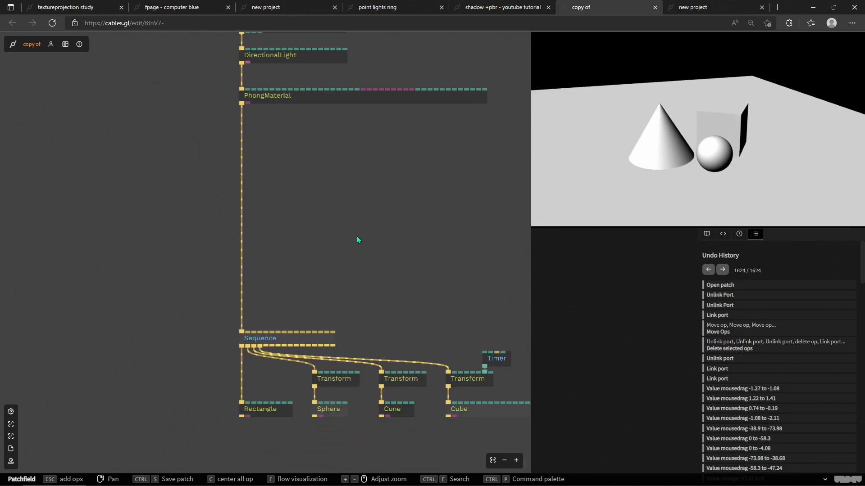
click(243, 197)
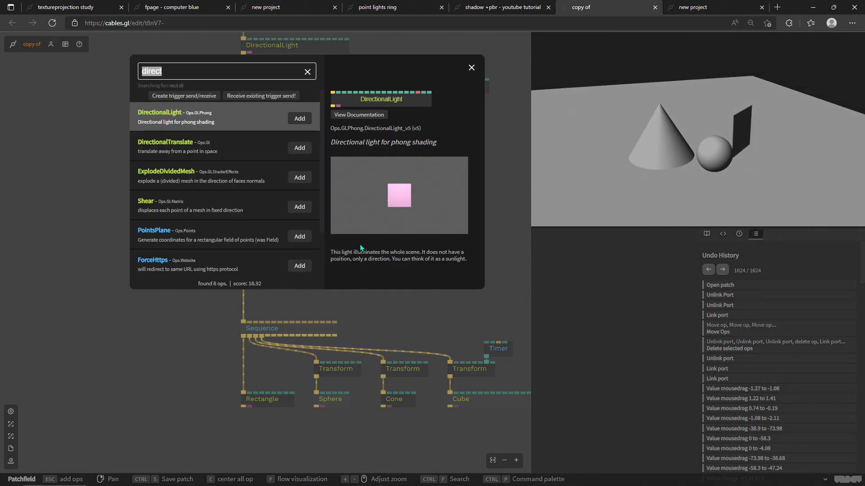
text(shadow)
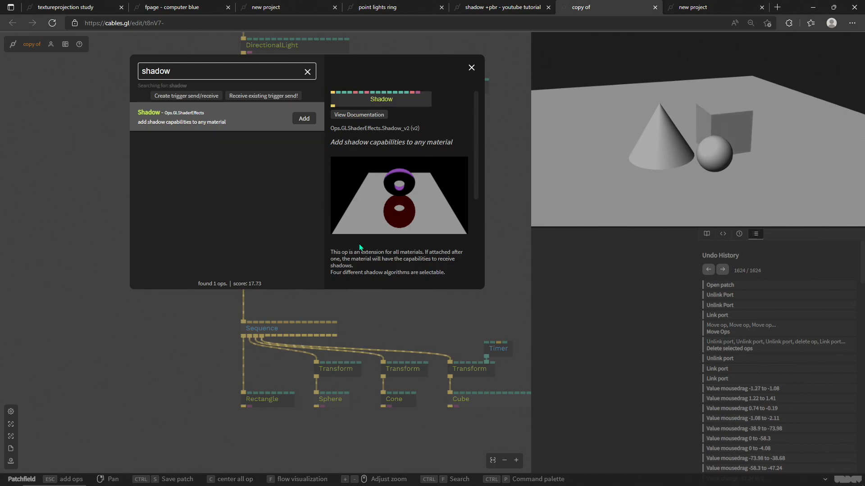
key(Return)
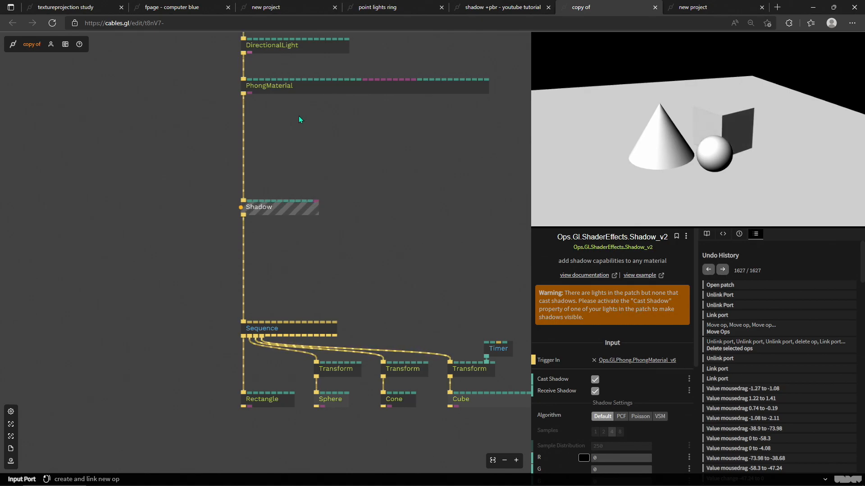
Step: Enable Cast Shadow on the DirectionalLight
drag(302, 95, 328, 145)
click(311, 96)
scroll(573, 385, down, 3)
scroll(573, 387, down, 2)
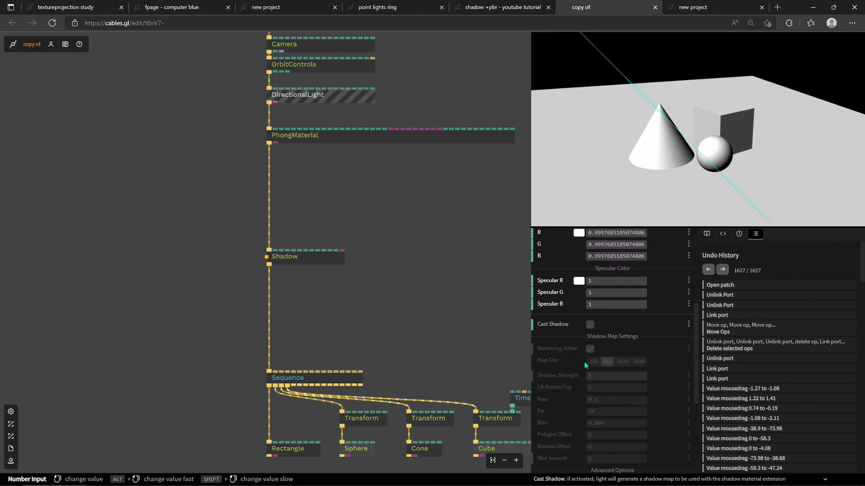
click(590, 325)
mouse_move(669, 168)
mouse_down()
mouse_move(696, 177)
mouse_move(697, 199)
mouse_move(677, 172)
mouse_move(638, 158)
mouse_move(649, 165)
mouse_move(658, 148)
mouse_move(685, 170)
mouse_move(737, 137)
mouse_move(635, 156)
mouse_move(666, 164)
mouse_up()
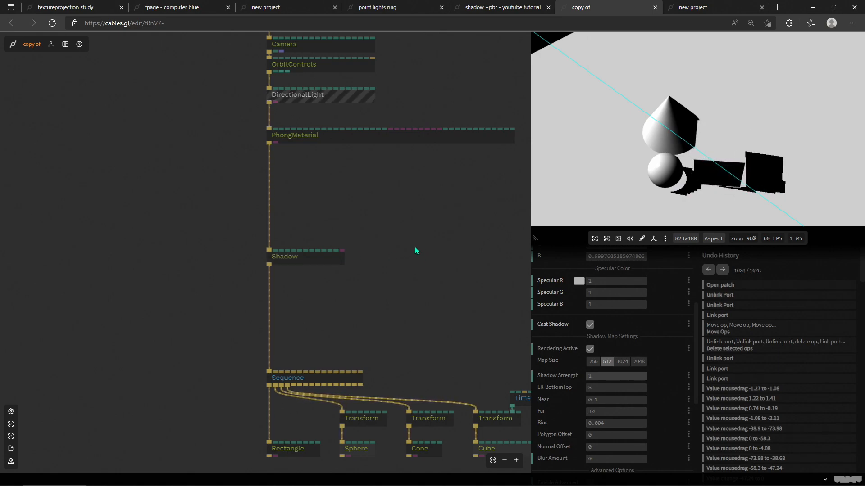
Step: Select the Shadow op and set its algorithm to PCF with 4 samples
scroll(631, 342, down, 2)
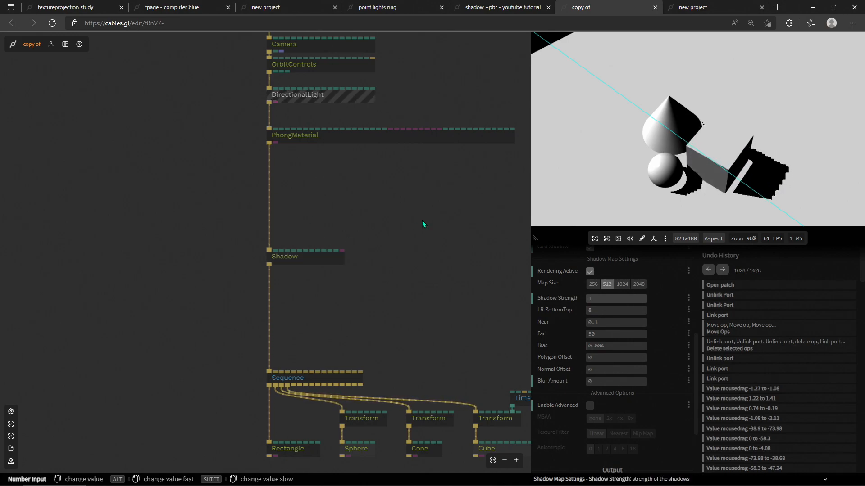
click(308, 262)
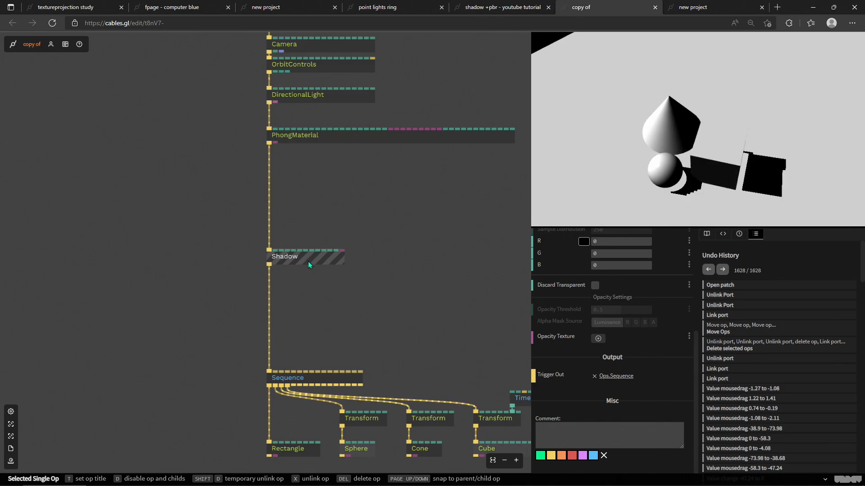
scroll(621, 344, up, 3)
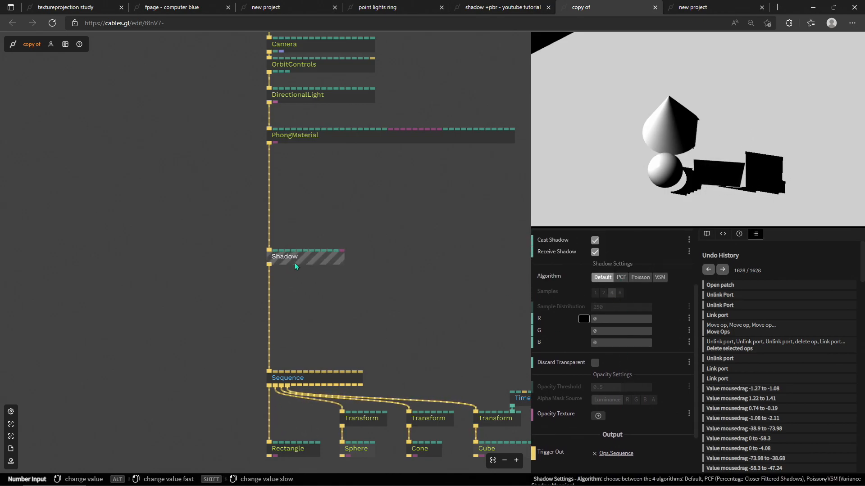
drag(378, 281, 338, 256)
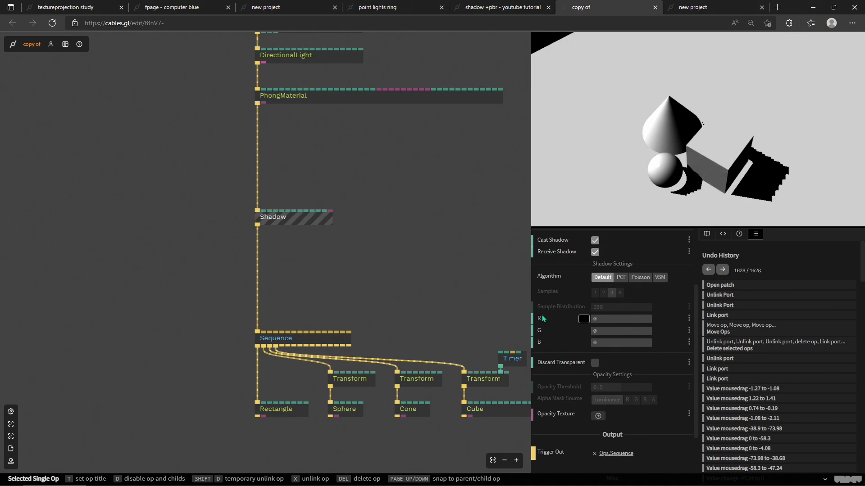
click(621, 278)
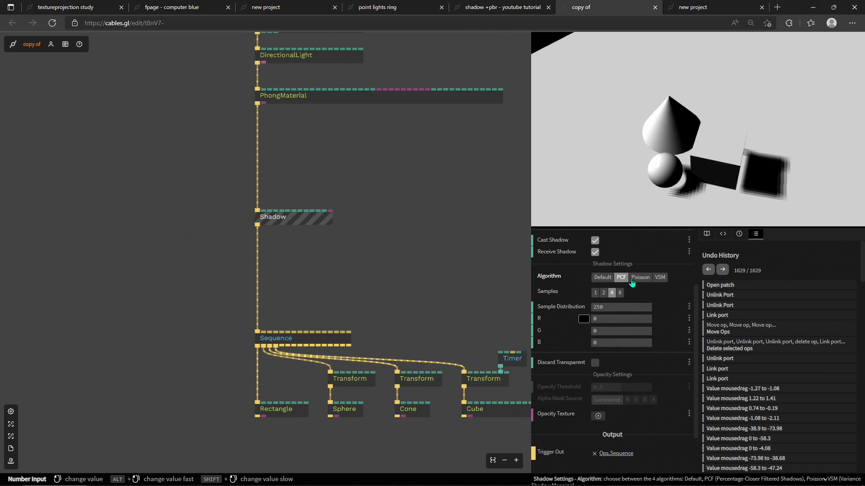
click(595, 293)
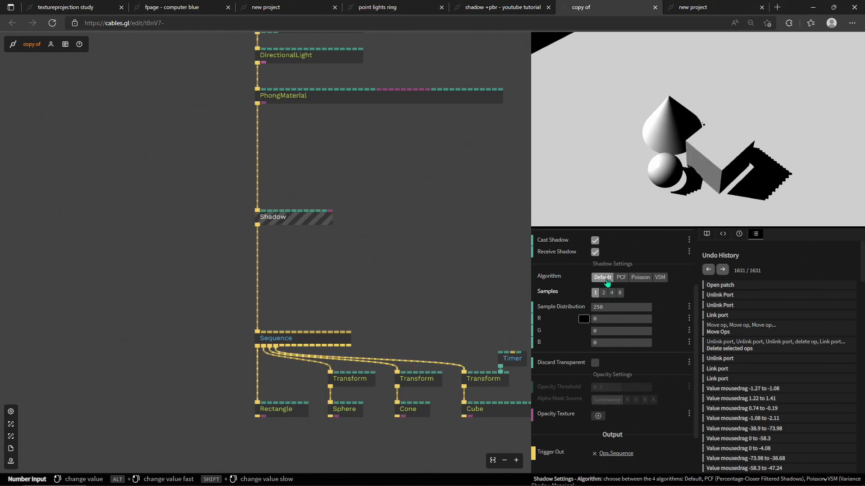
click(621, 279)
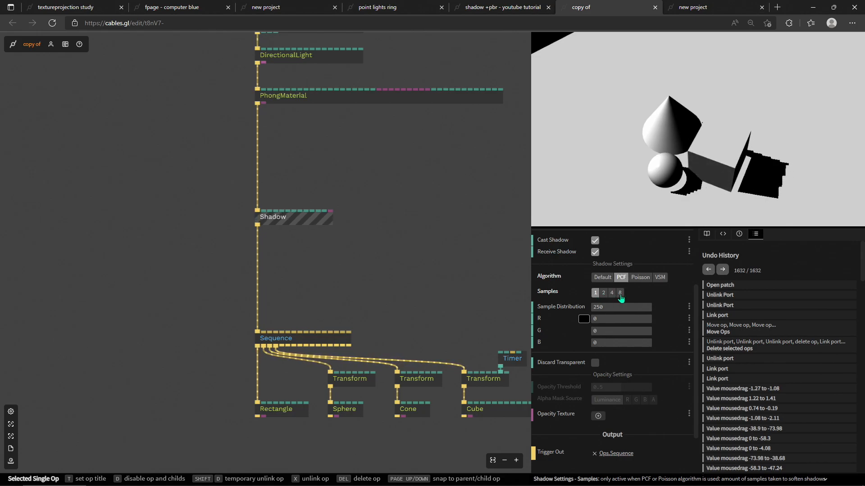
click(612, 294)
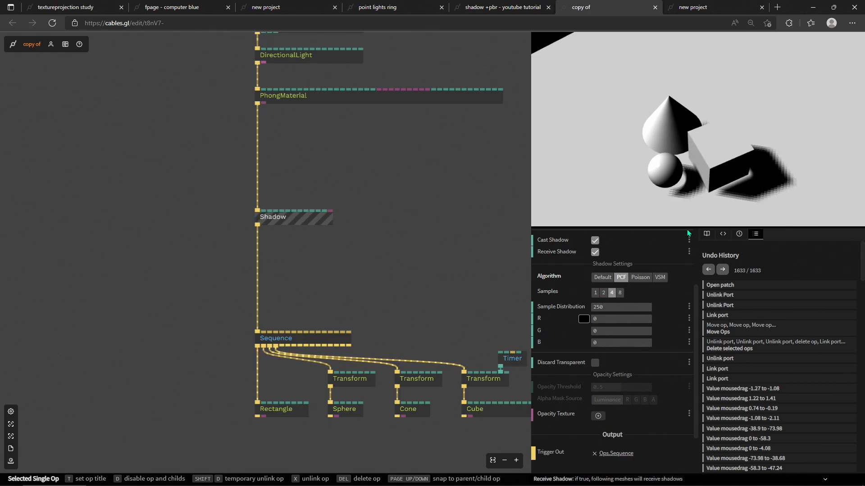
Step: Compare the Default and PCF shadow algorithms while orbiting the scene, ending on PCF
drag(707, 174, 694, 188)
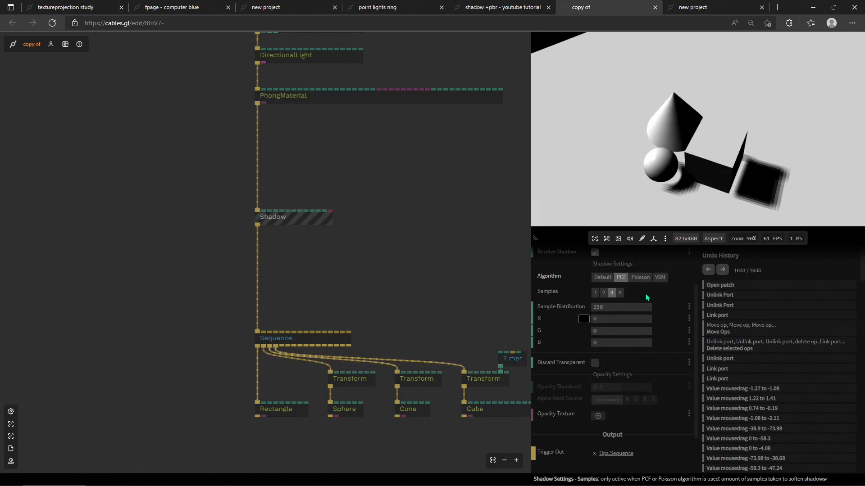
click(645, 293)
click(603, 283)
click(621, 278)
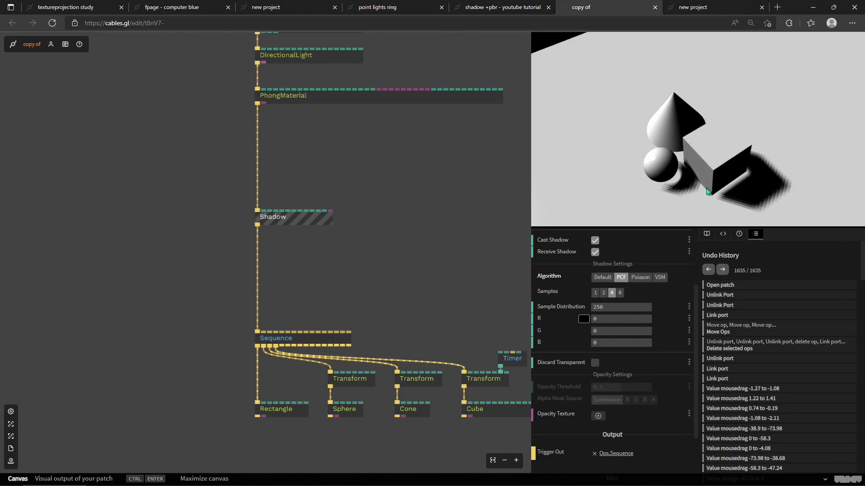
drag(721, 194, 672, 171)
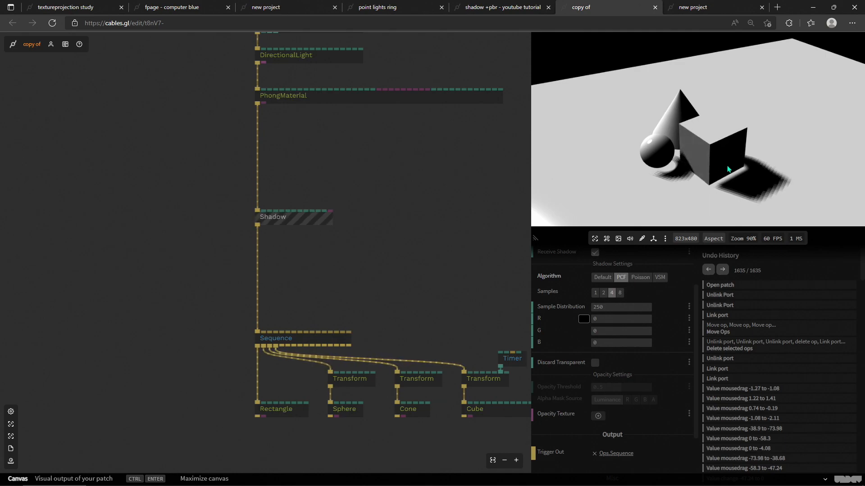
Step: Select the DirectionalLight and set its shadow map Bias to 0
click(353, 147)
drag(353, 147, 366, 258)
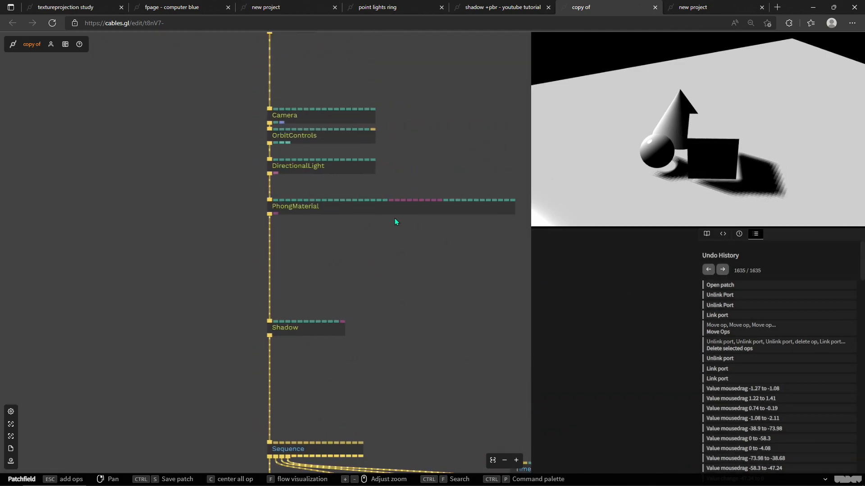
click(321, 166)
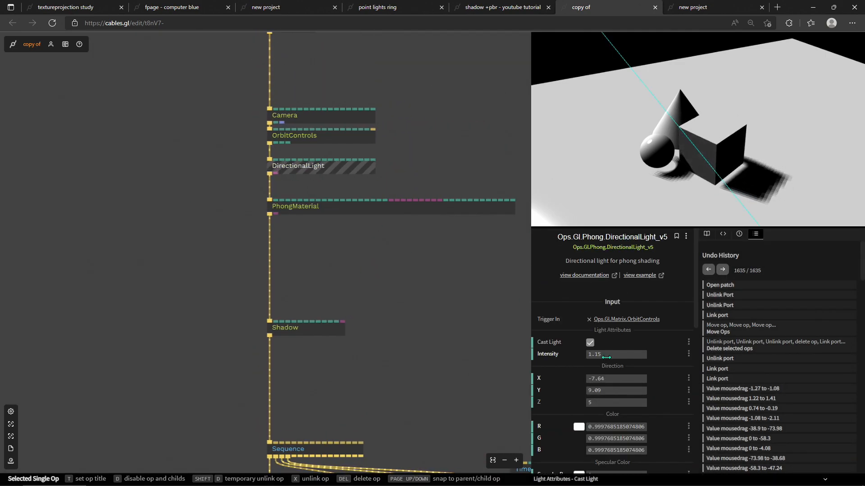
scroll(658, 370, down, 5)
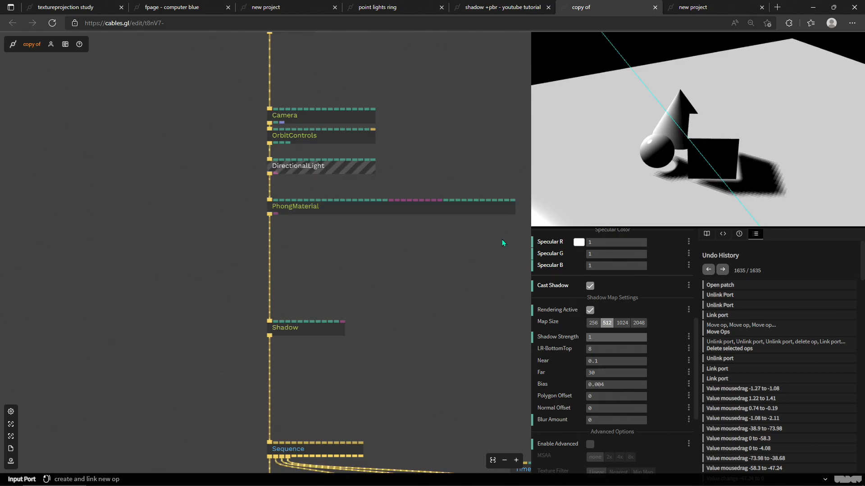
drag(658, 139, 573, 180)
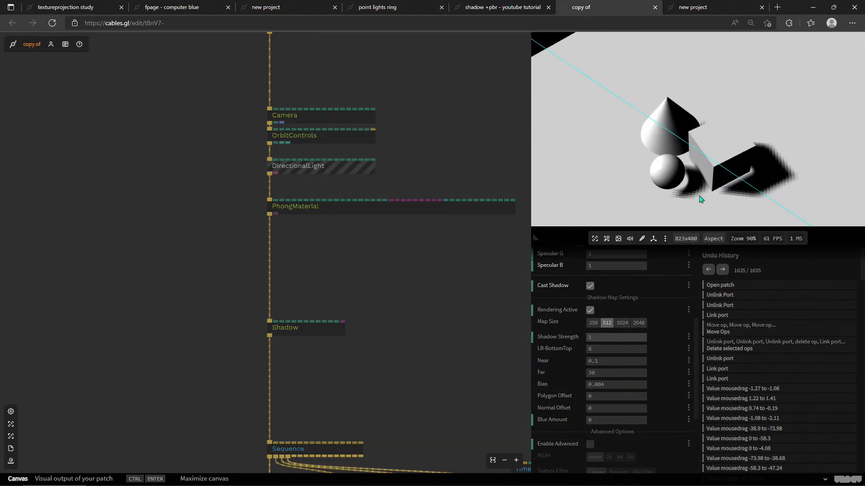
click(659, 391)
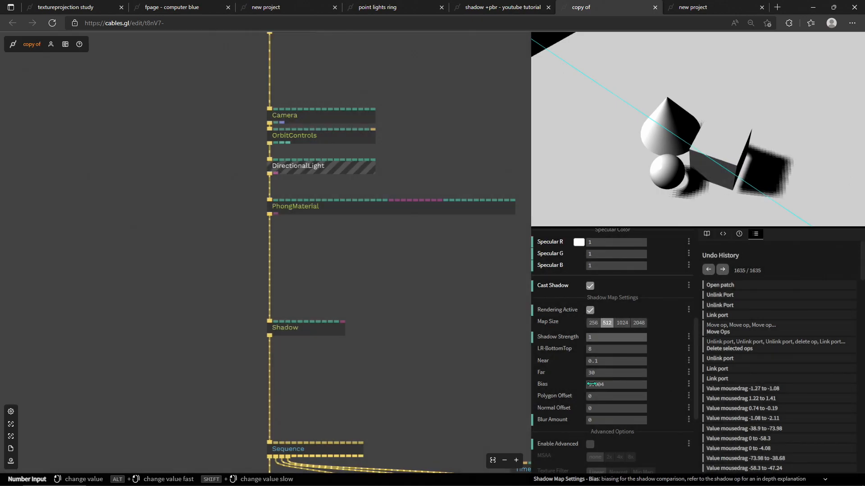
click(618, 386)
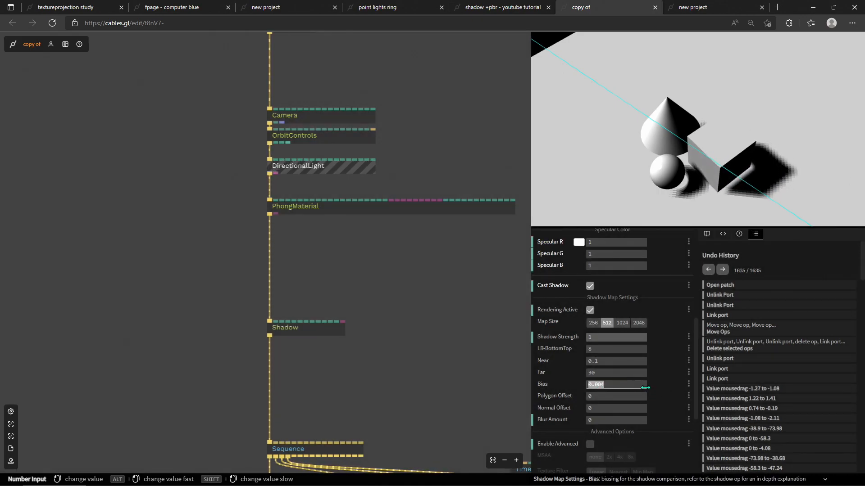
text(0)
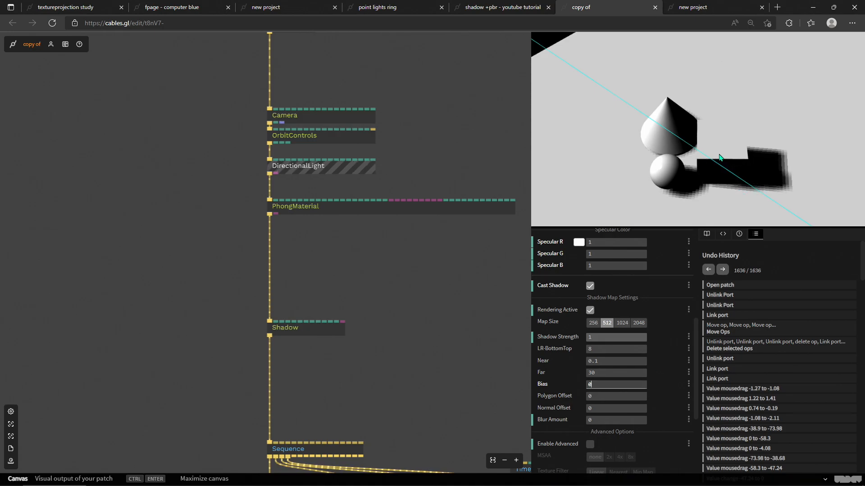
Step: Try a shadow Bias of 0.01 and then return it to 0
click(723, 121)
drag(724, 122, 708, 167)
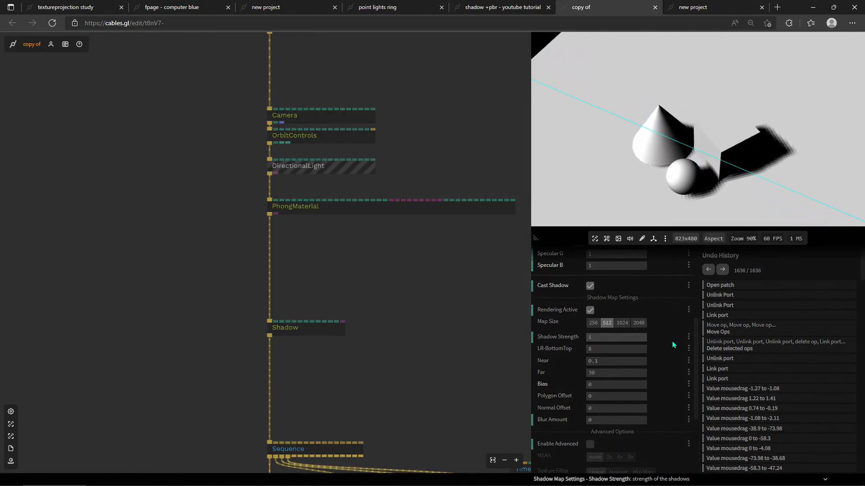
click(613, 387)
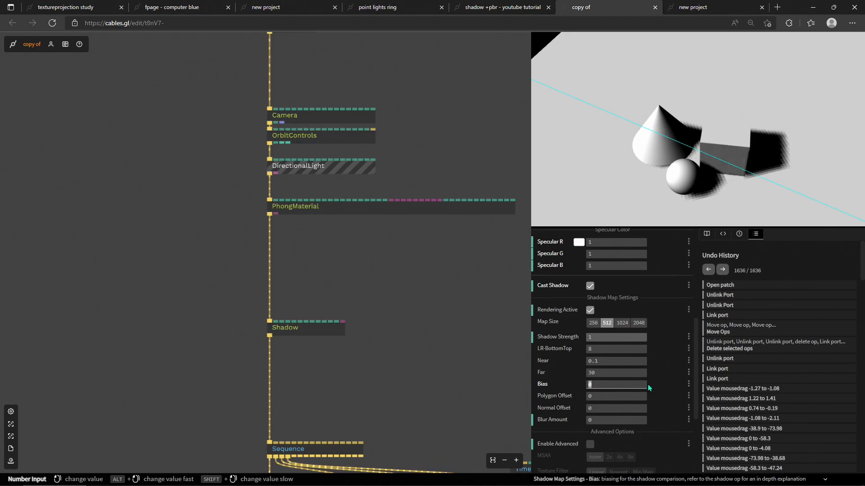
click(607, 384)
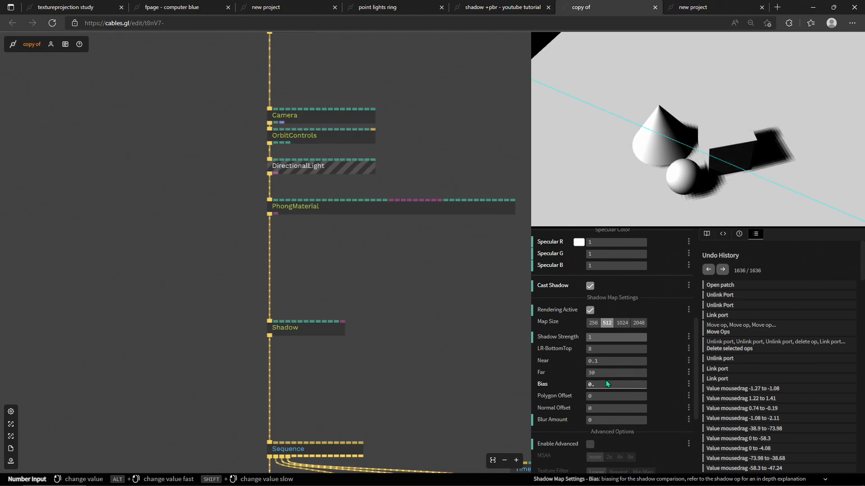
text(.0)
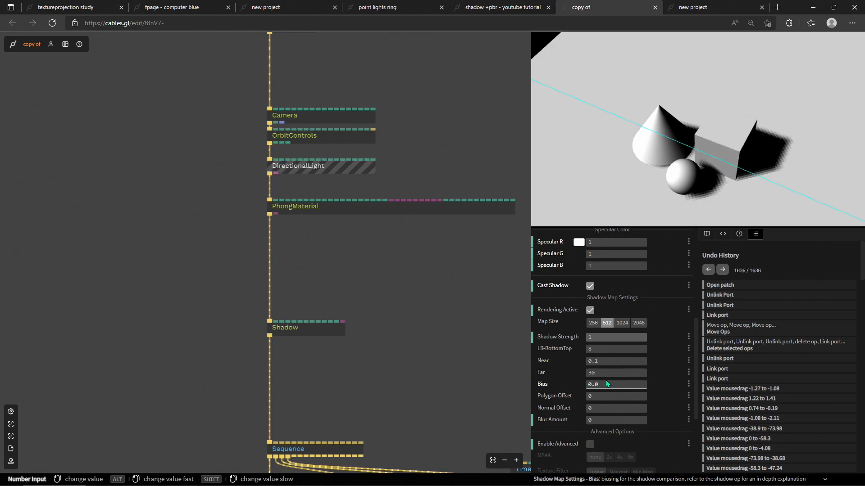
text(1)
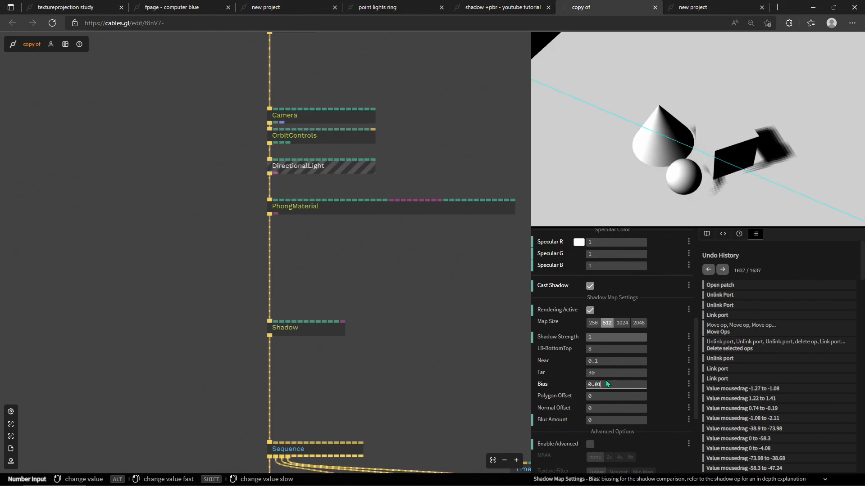
text(00)
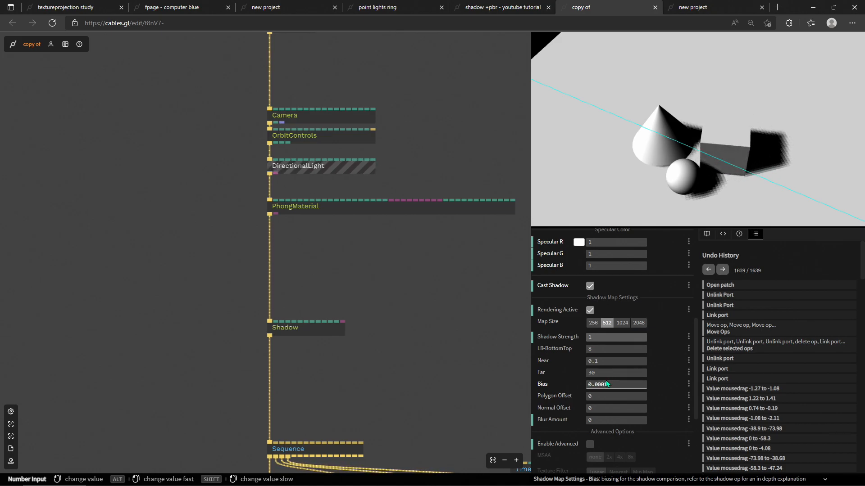
drag(624, 383, 562, 383)
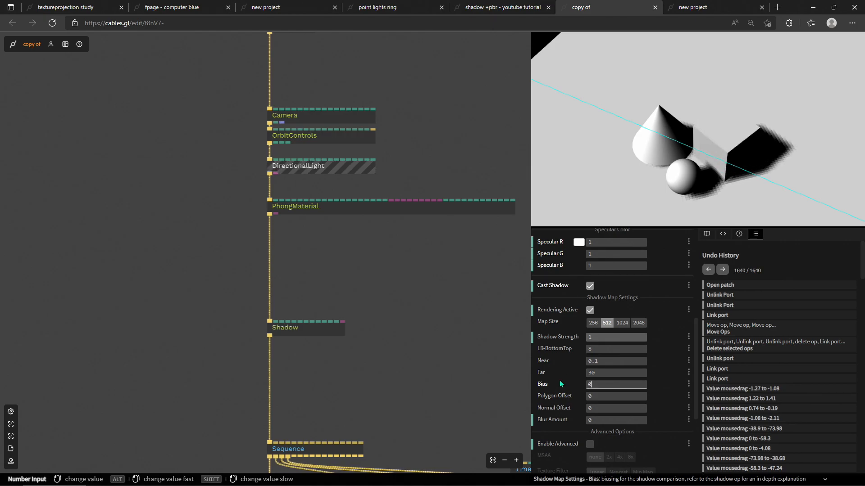
drag(698, 156, 674, 156)
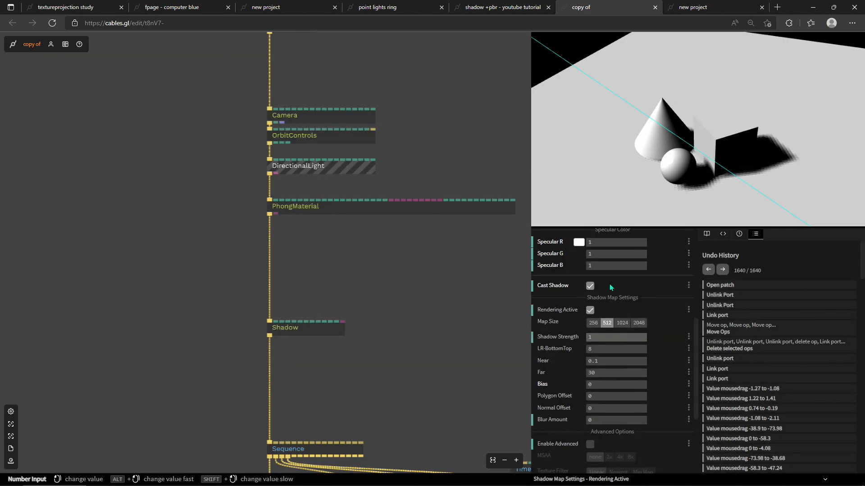
scroll(617, 351, down, 1)
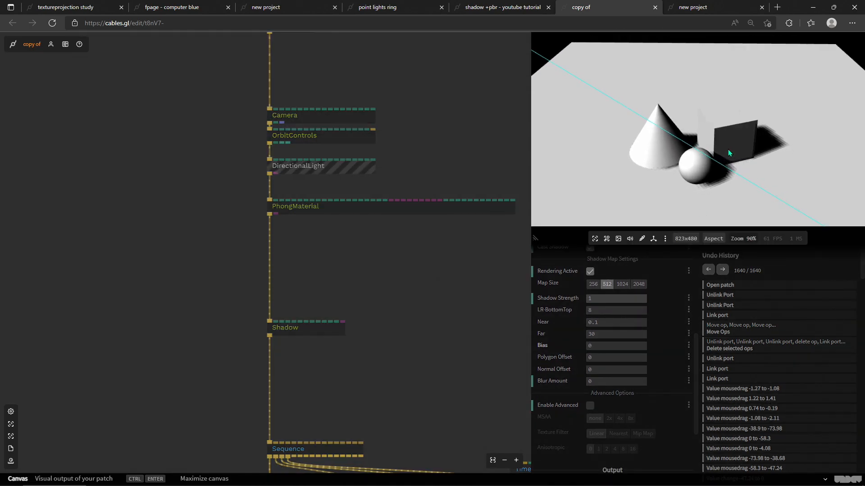
drag(728, 149, 741, 180)
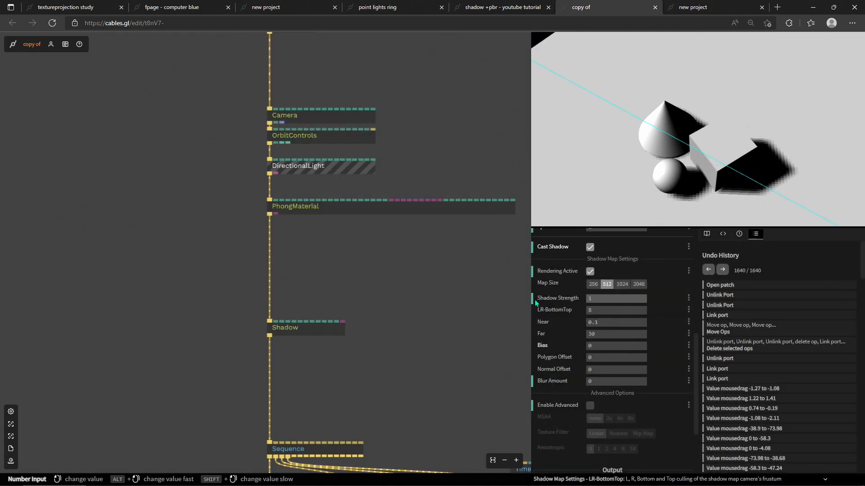
drag(301, 239, 391, 292)
scroll(369, 250, up, 1)
scroll(370, 250, up, 2)
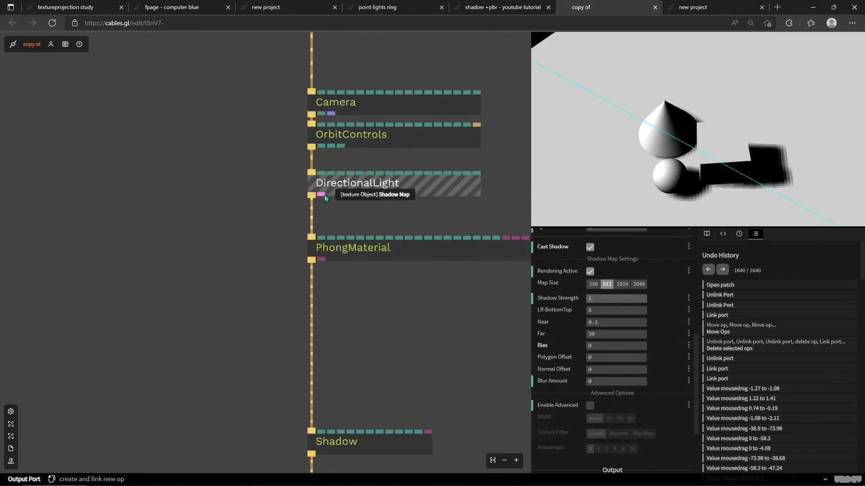
drag(326, 197, 136, 205)
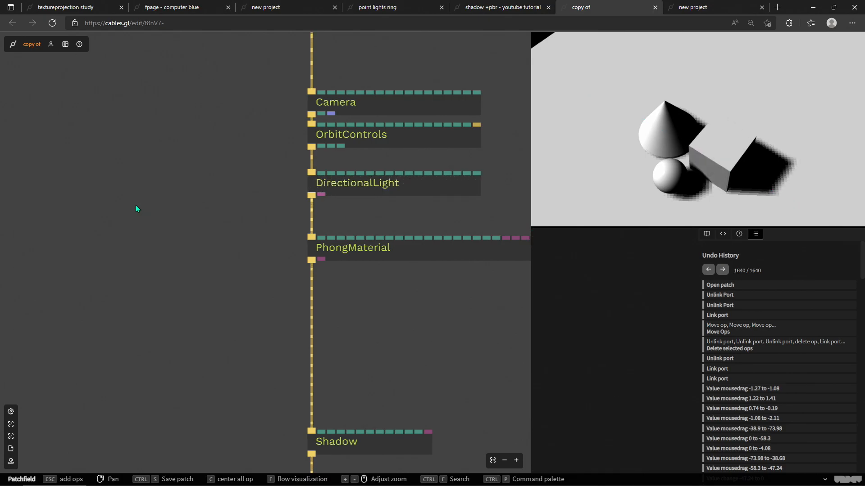
text(spot)
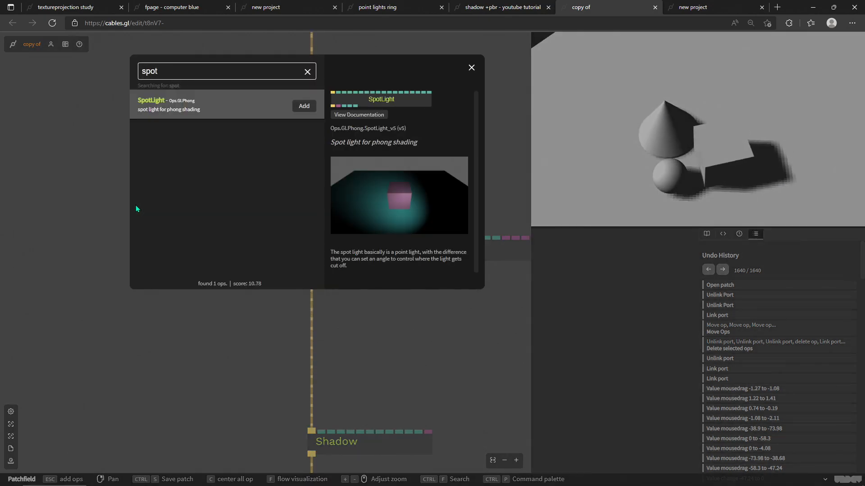
key(Return)
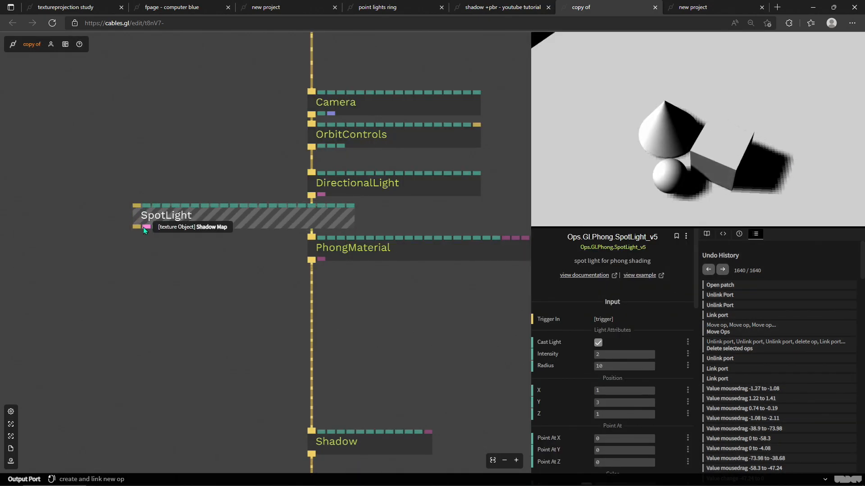
drag(216, 221, 133, 137)
click(124, 250)
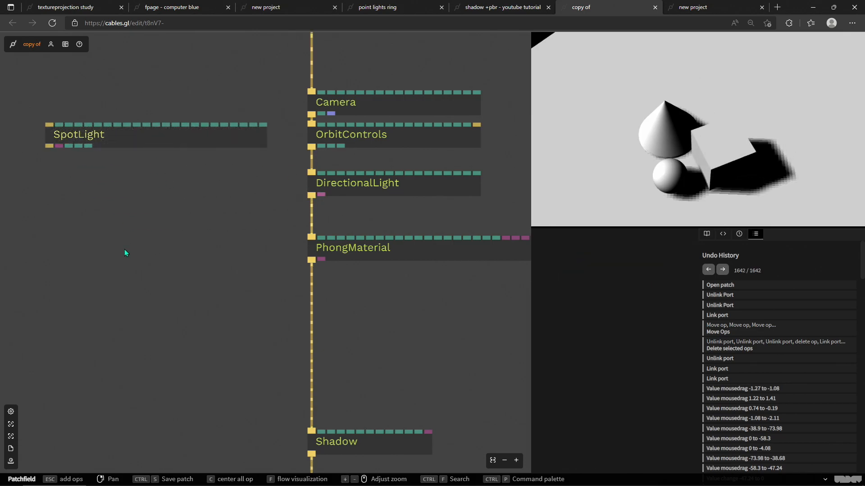
key(Escape)
text(po)
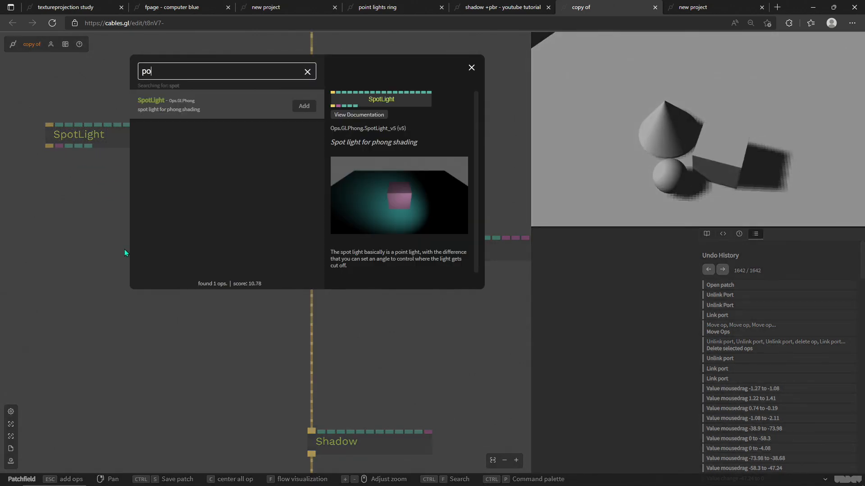
text(intlig)
key(Return)
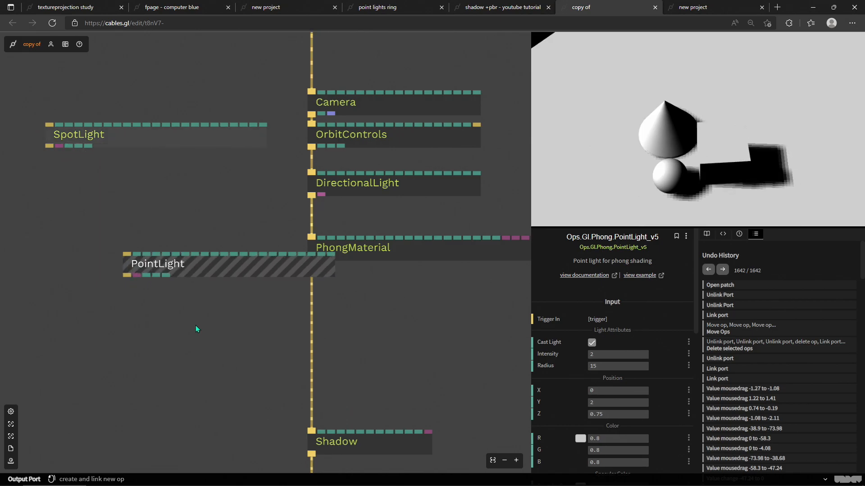
drag(207, 322, 172, 207)
key(Delete)
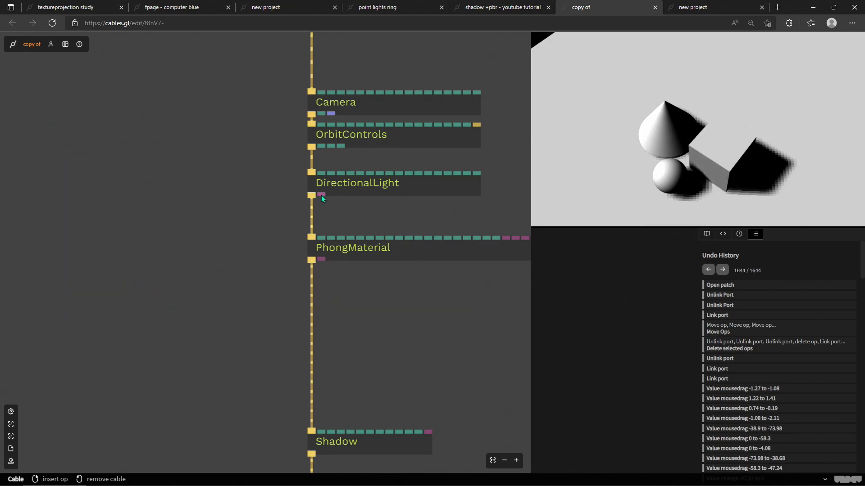
Step: Link a VizTexture op to the DirectionalLight's shadow map output and place it beside the light
drag(321, 194, 185, 225)
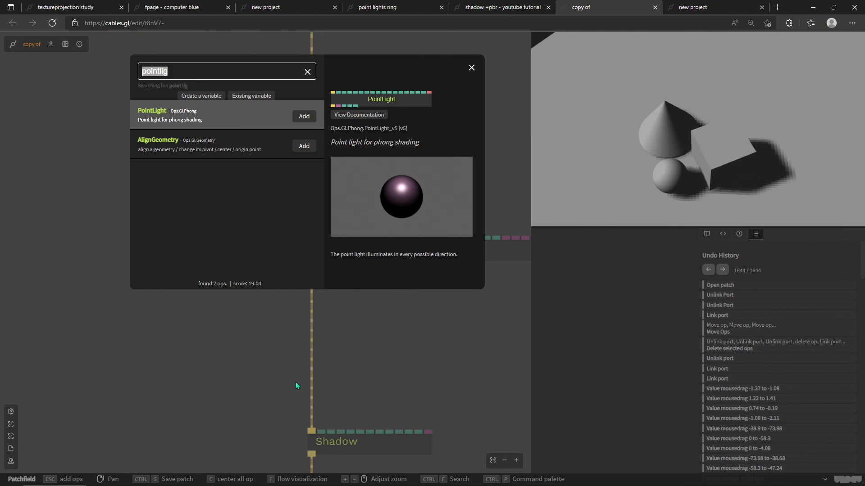
text(vizt)
key(Return)
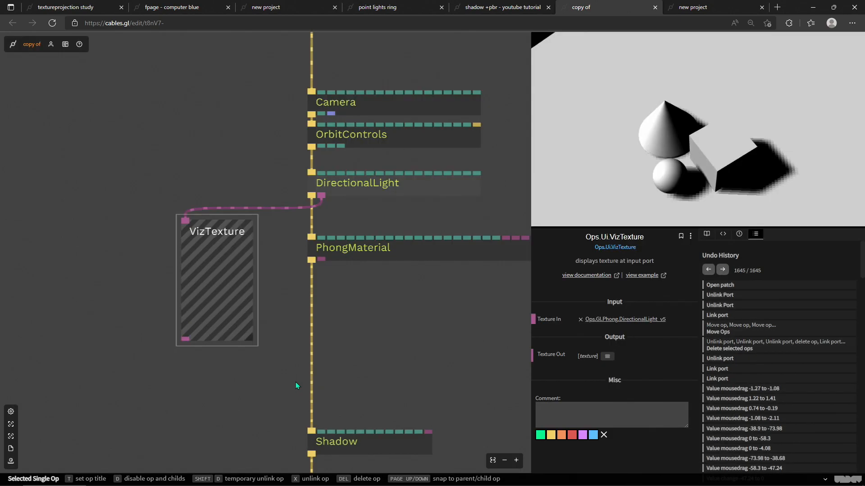
drag(225, 226, 224, 211)
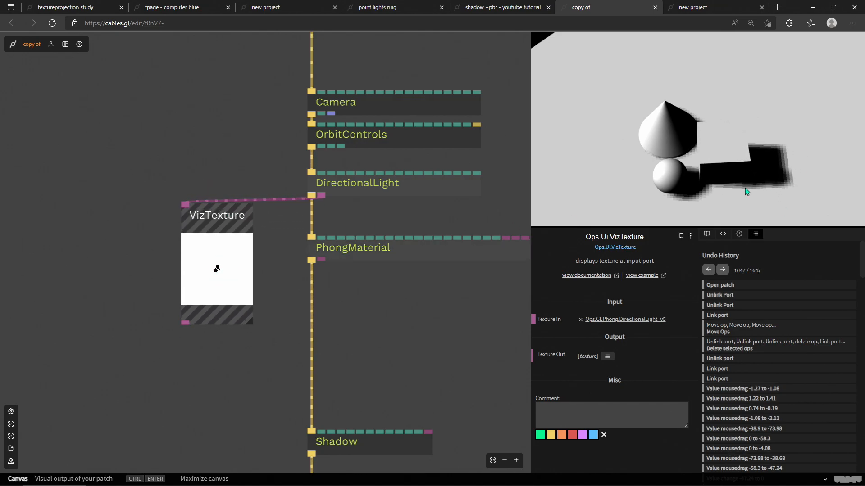
drag(759, 170, 682, 162)
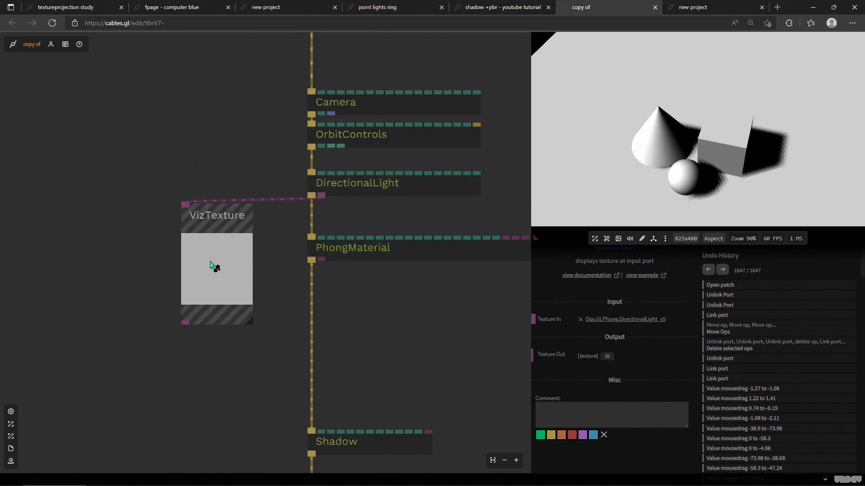
click(268, 231)
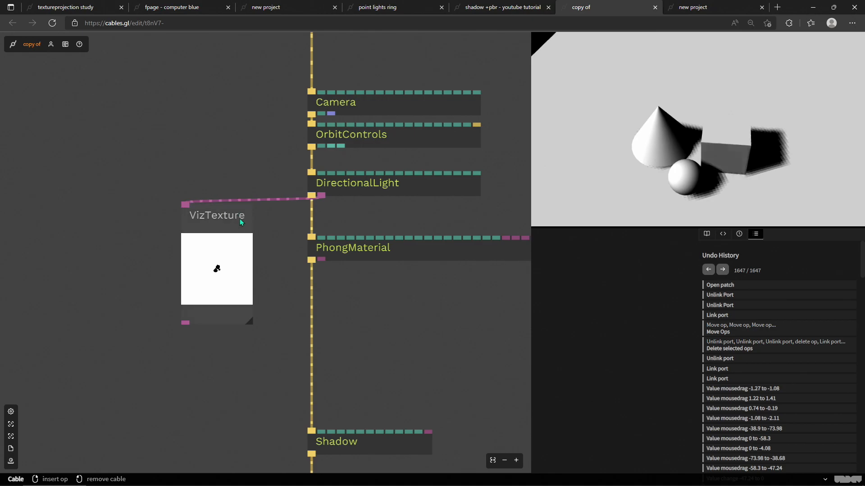
drag(242, 220, 223, 229)
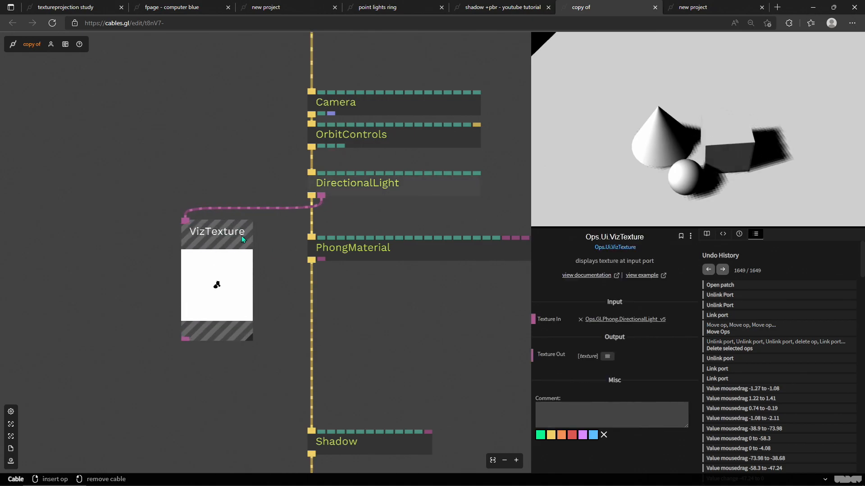
Step: Select the DirectionalLight and adjust its shadow map LR-BottomTop, settling on 1.5
click(392, 189)
scroll(586, 353, down, 5)
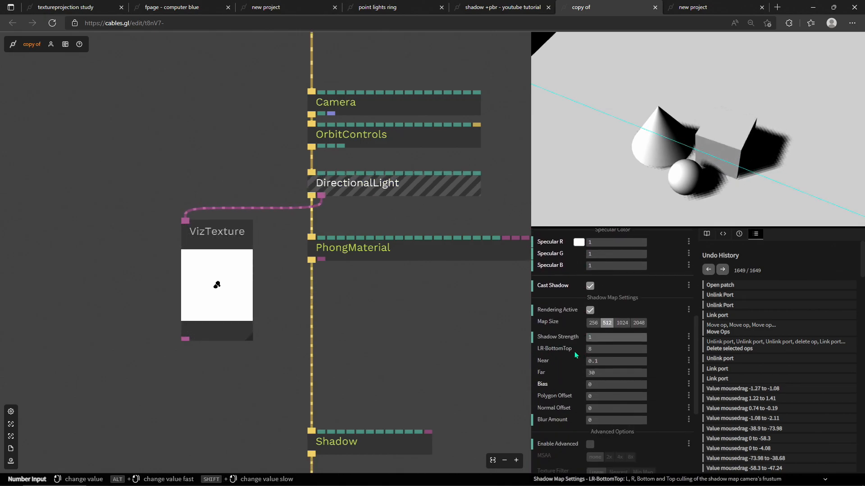
click(611, 349)
drag(610, 350, 294, 349)
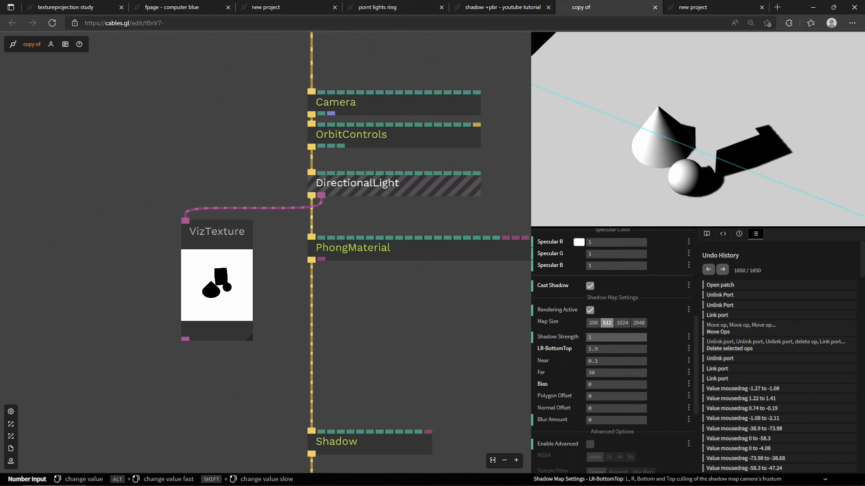
mouse_move(616, 349)
mouse_down()
mouse_move(599, 349)
mouse_move(607, 349)
mouse_up()
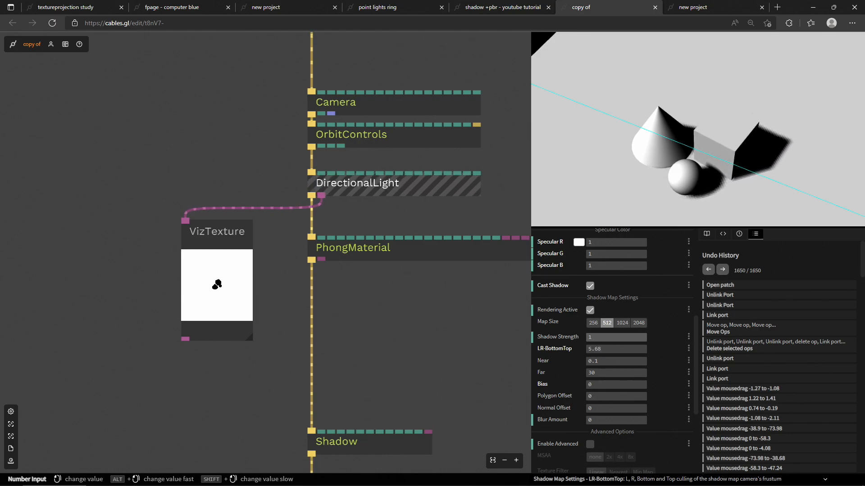
drag(616, 349, 545, 350)
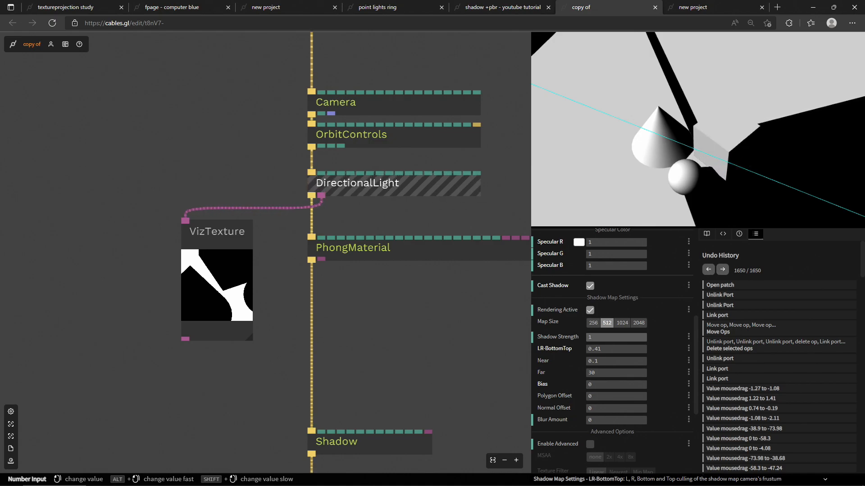
drag(545, 349, 572, 349)
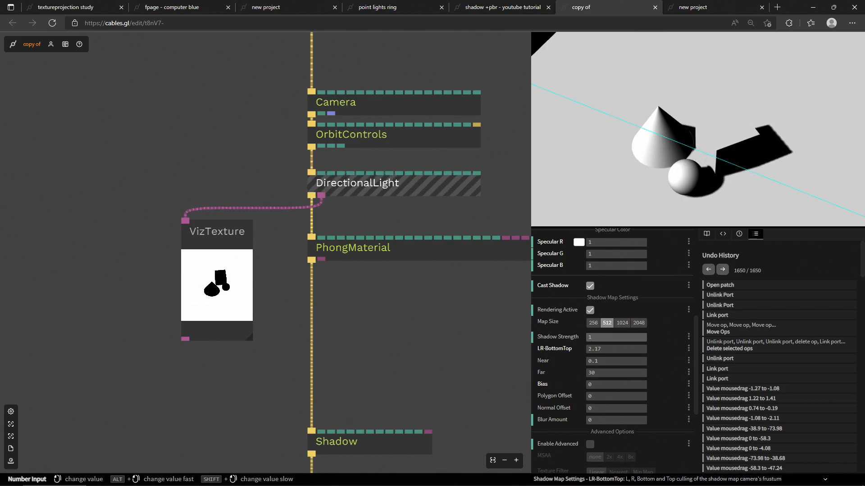
mouse_move(616, 350)
mouse_down()
mouse_move(570, 349)
mouse_move(621, 349)
mouse_up()
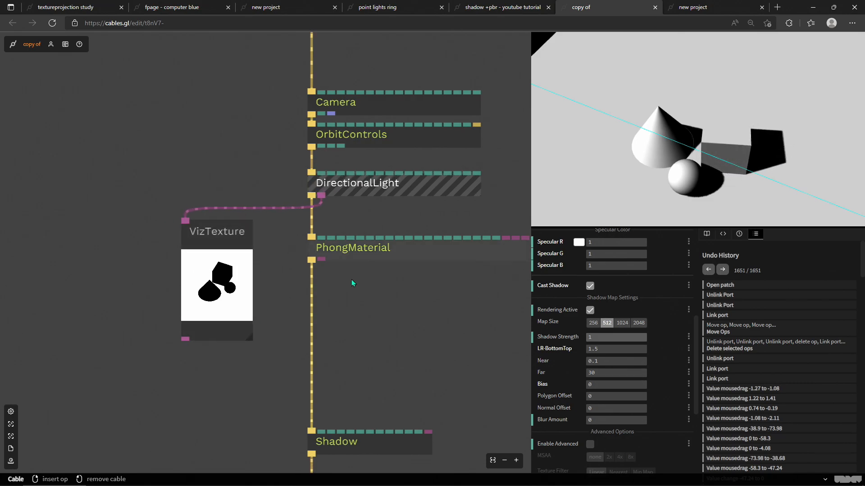
drag(643, 173, 599, 156)
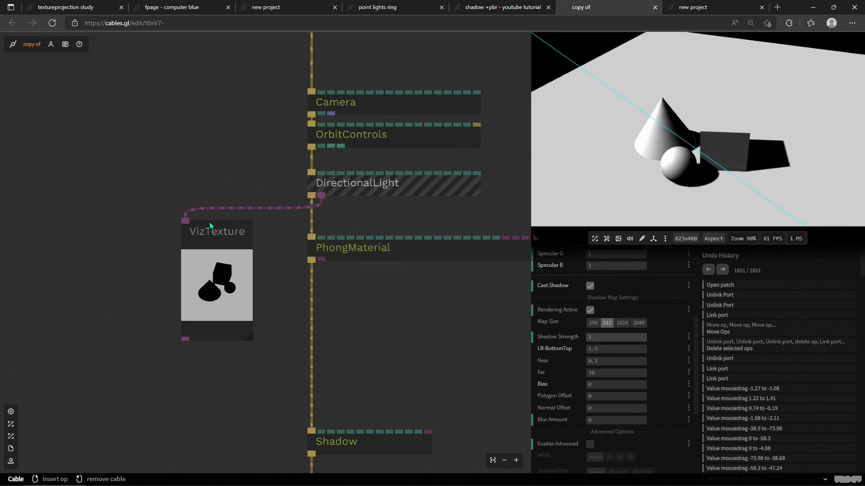
Step: Reduce the DirectionalLight's shadow map LR-BottomTop to 1.05
click(347, 191)
scroll(609, 391, down, 5)
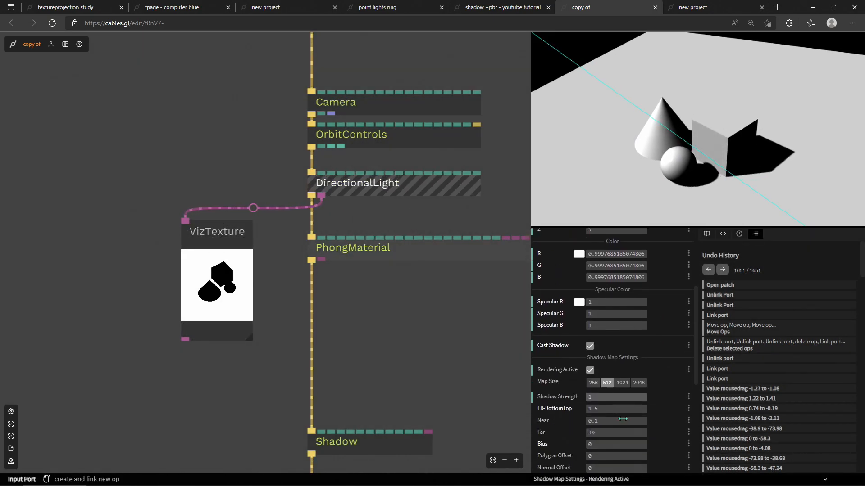
drag(609, 391, 591, 391)
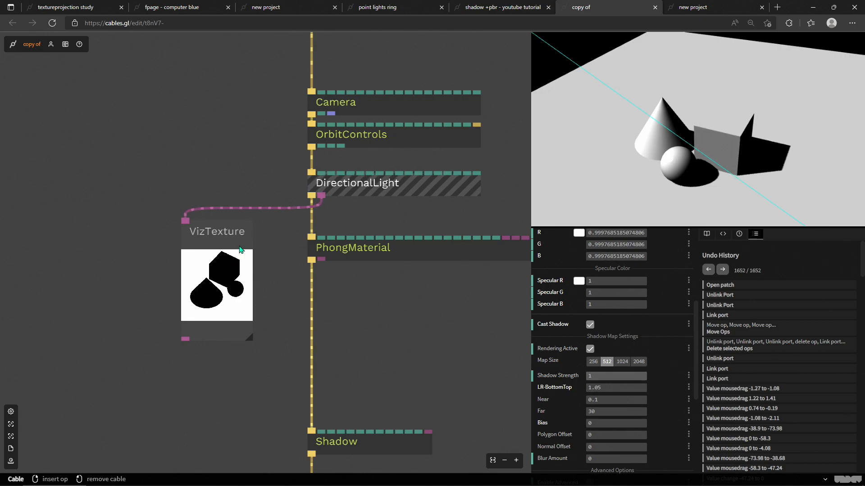
drag(754, 175, 637, 183)
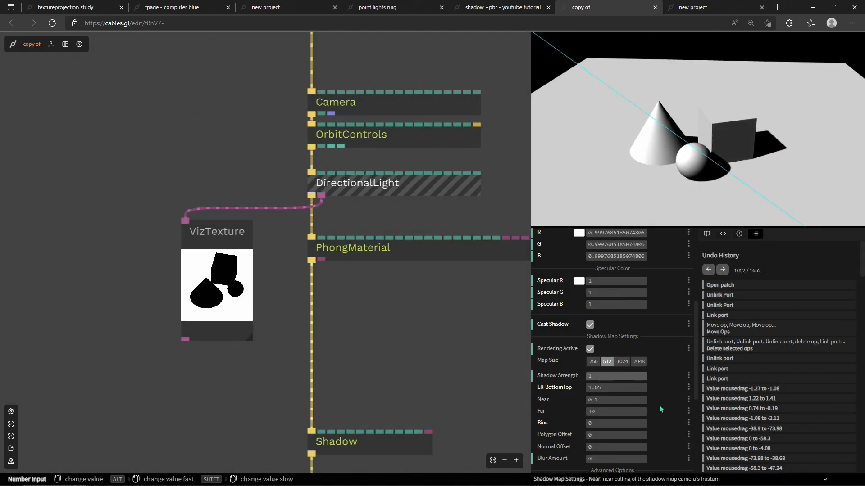
Step: Try lowering the Shadow Strength and then return it to 1
scroll(659, 406, down, 1)
drag(656, 168, 681, 178)
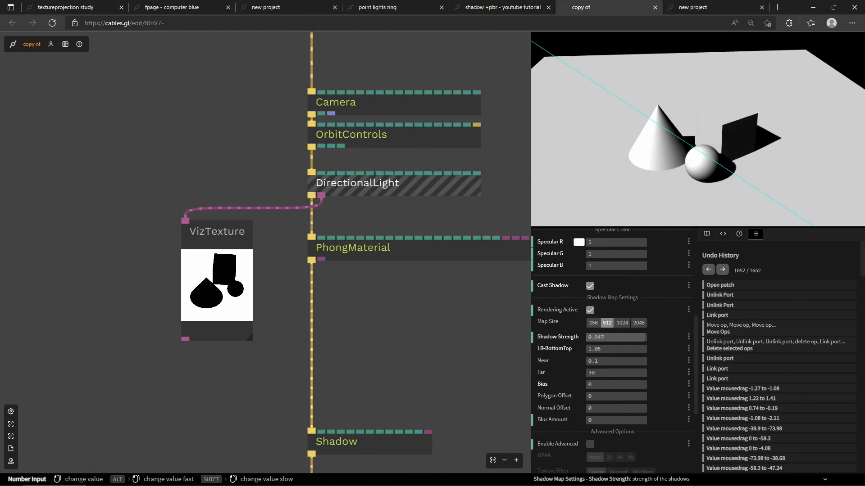
drag(624, 337, 603, 337)
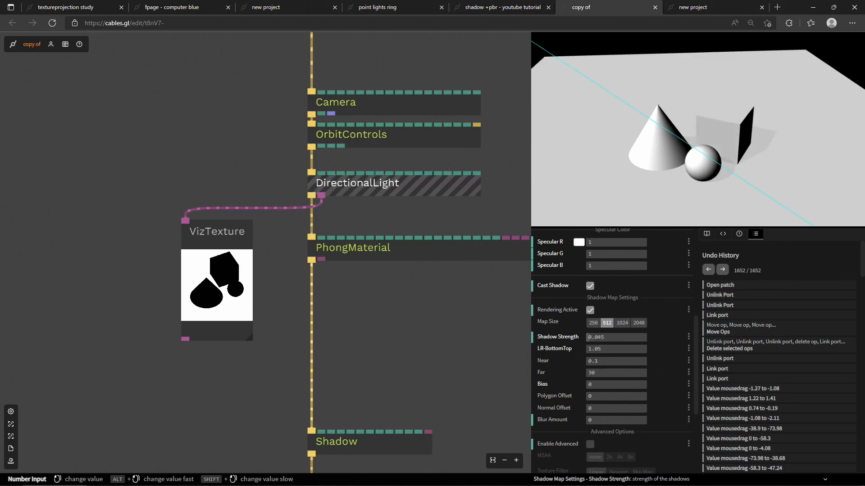
drag(602, 338, 629, 337)
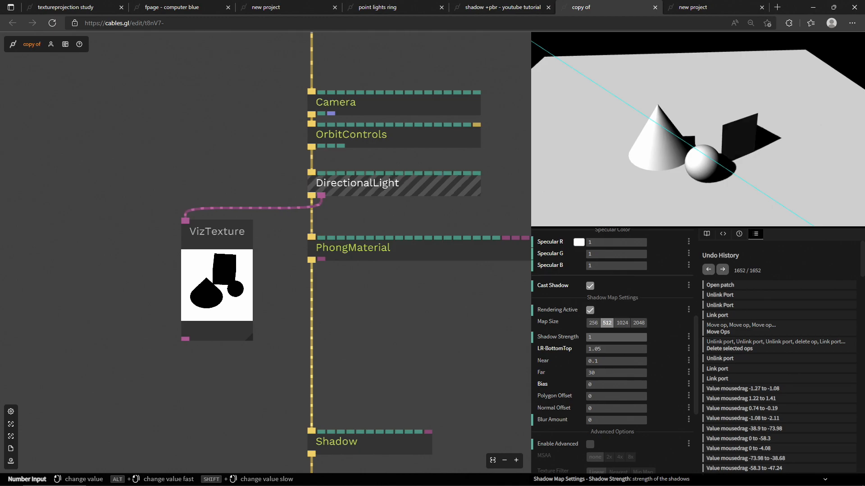
Step: Select the Shadow op and set its shadow colour to a dark grey of about 0.15 RGB
drag(370, 371, 330, 182)
click(341, 268)
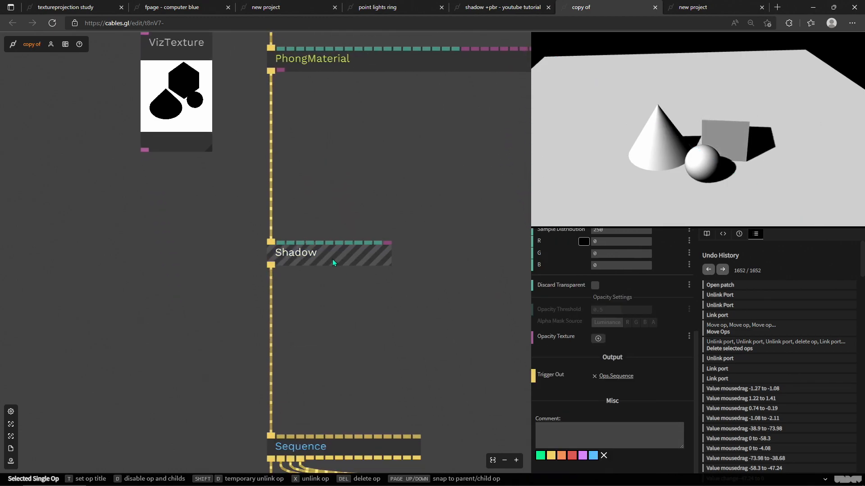
scroll(328, 256, down, 3)
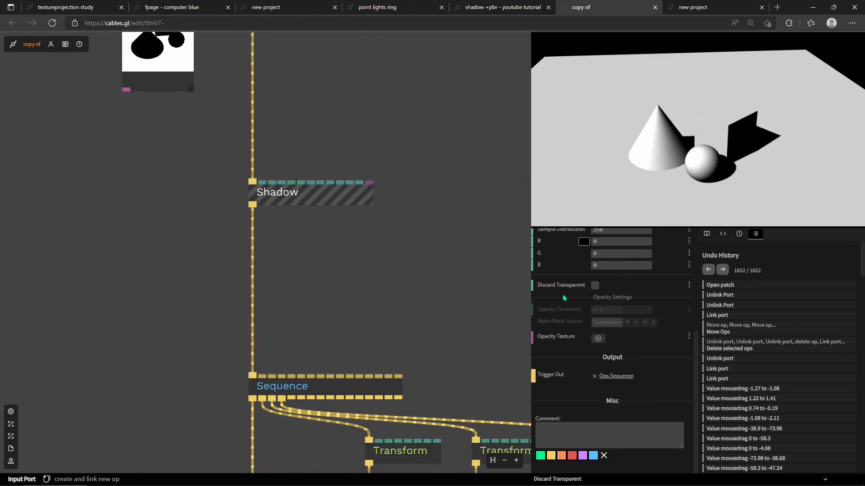
scroll(581, 347, up, 3)
click(584, 359)
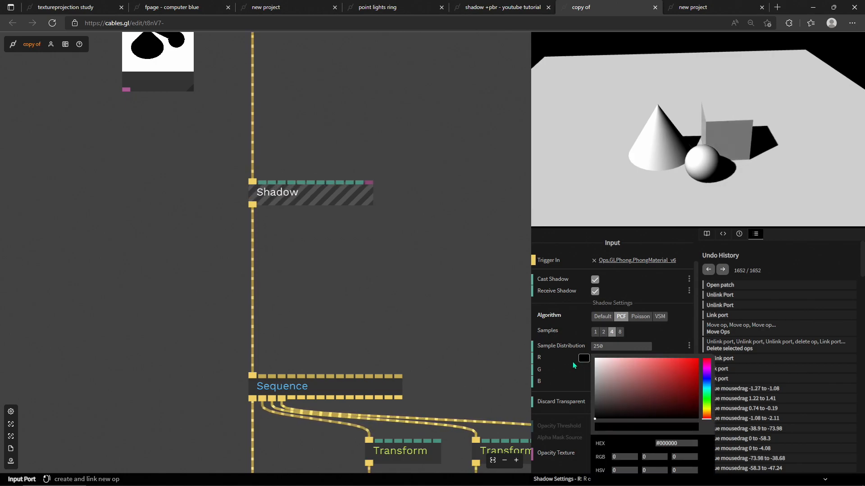
drag(613, 378, 644, 368)
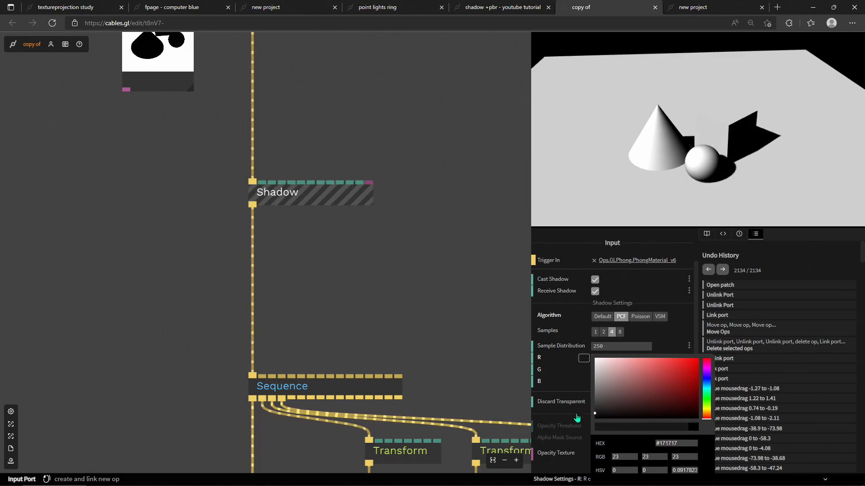
click(572, 401)
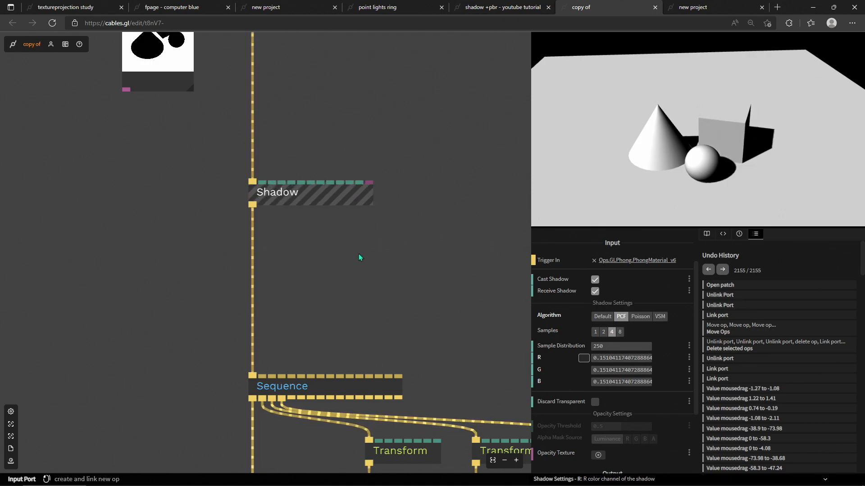
scroll(358, 260, down, 3)
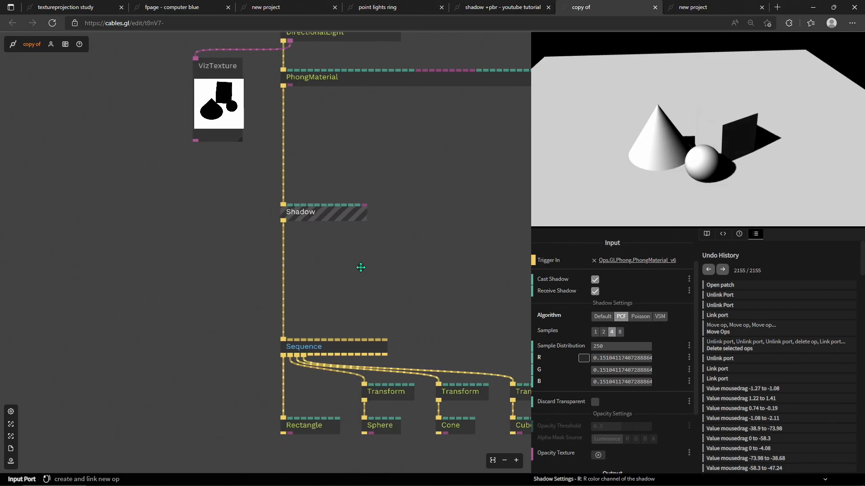
Step: Select the DirectionalLight and set its direction X to 24.88 and Y to 11.53
drag(364, 268, 312, 255)
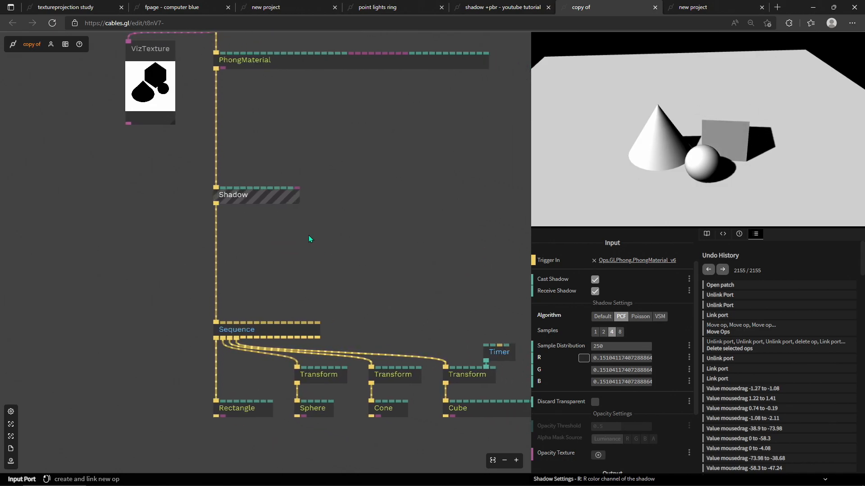
scroll(320, 234, up, 5)
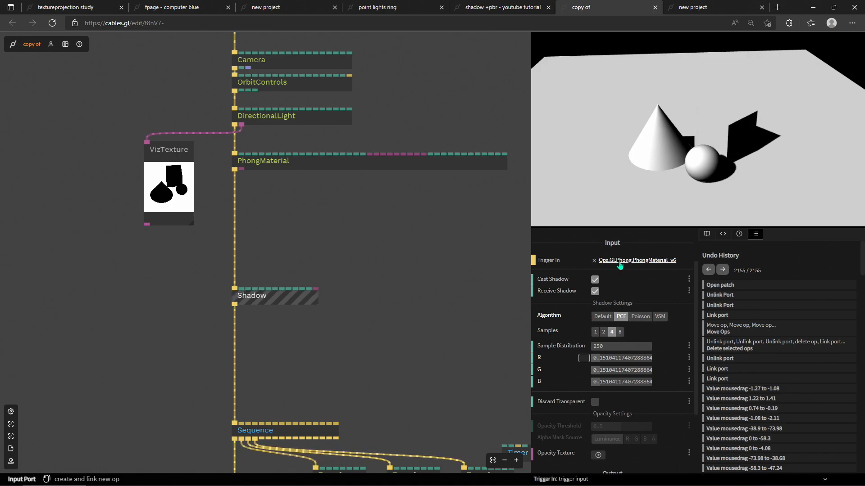
click(285, 118)
mouse_move(603, 319)
mouse_down()
mouse_move(585, 320)
mouse_move(601, 319)
mouse_up()
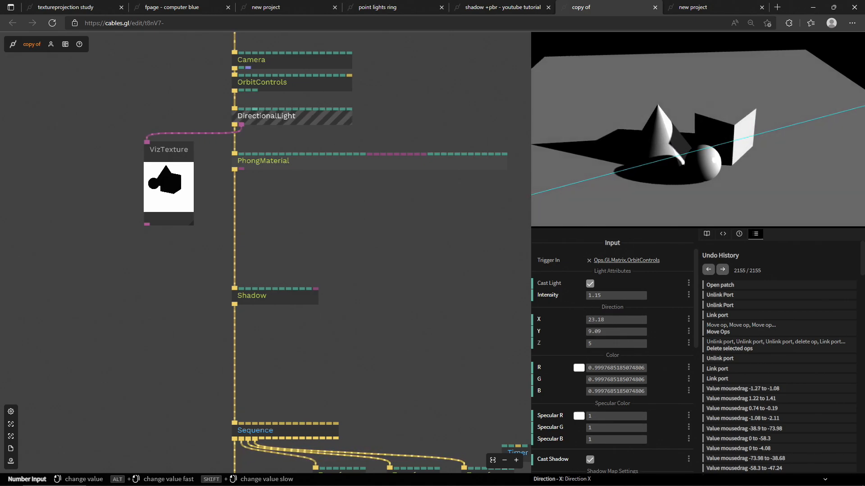
drag(602, 320, 600, 320)
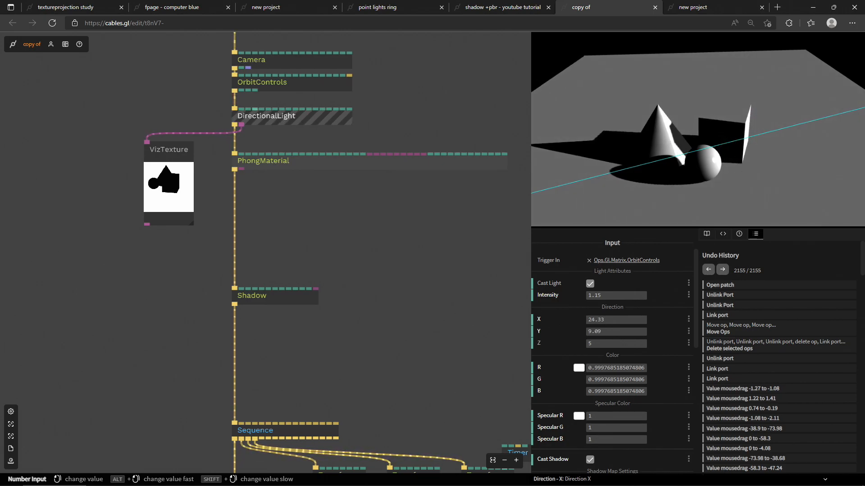
drag(616, 320, 478, 320)
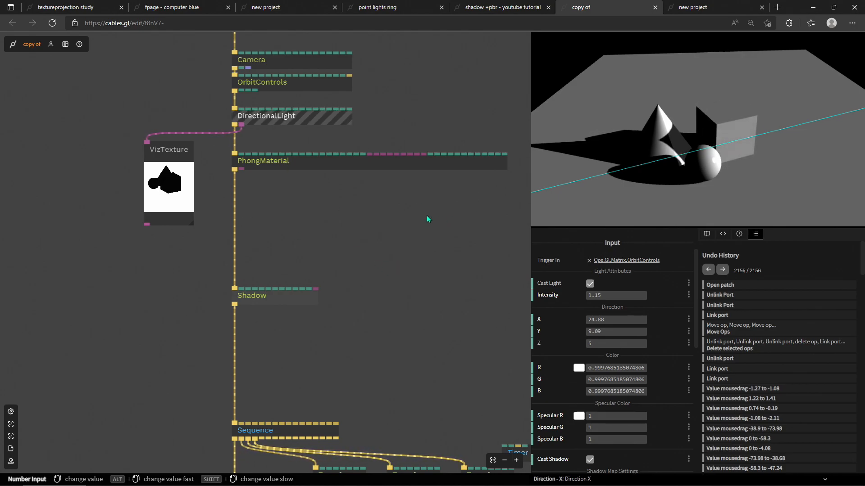
scroll(336, 295, down, 3)
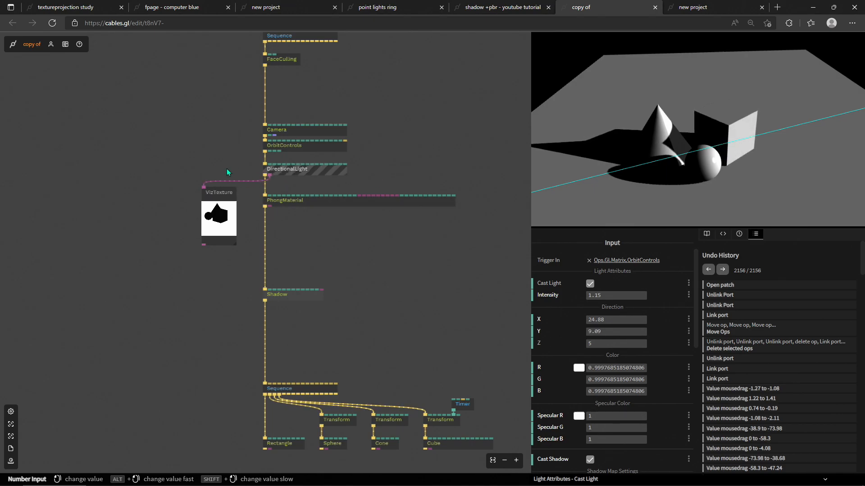
scroll(593, 374, down, 4)
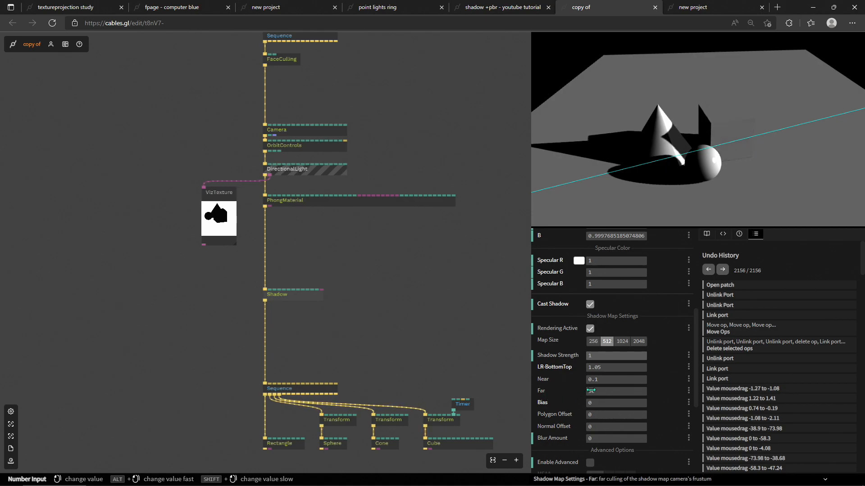
drag(690, 184, 706, 156)
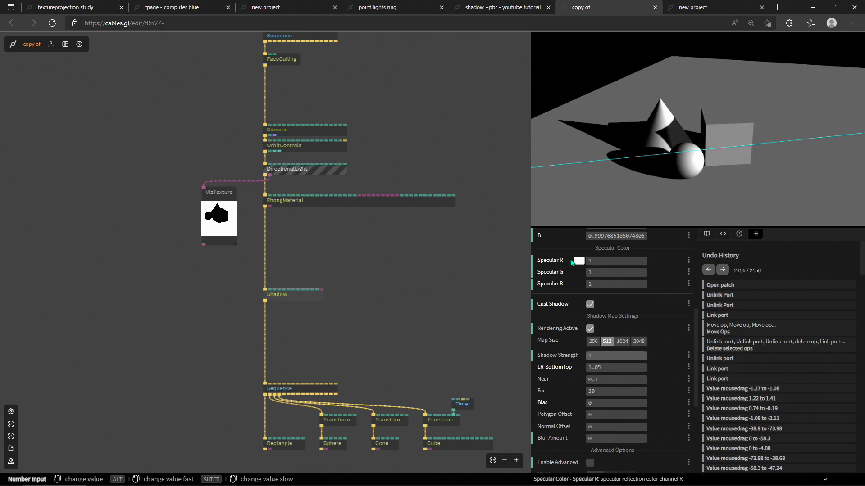
scroll(610, 292, up, 3)
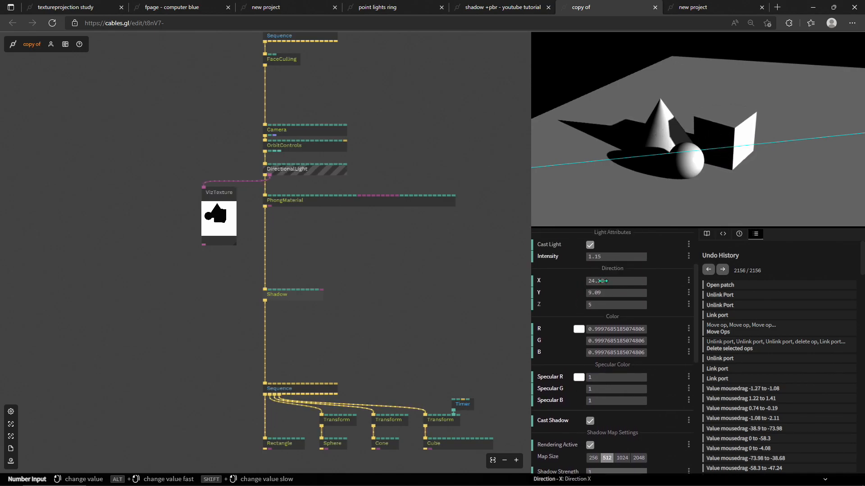
mouse_move(603, 293)
mouse_down()
mouse_move(604, 265)
mouse_move(603, 283)
mouse_up()
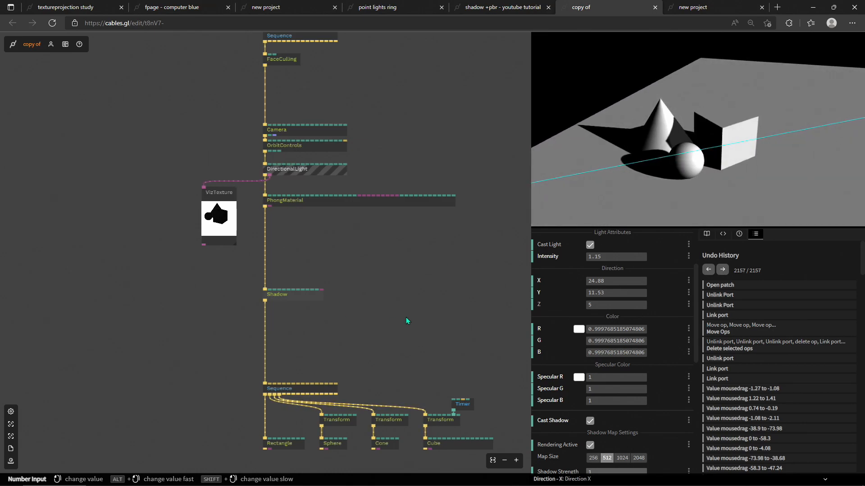
Step: Inspect the settings of the Shadow op and the Rectangle op in the patch
scroll(406, 321, down, 5)
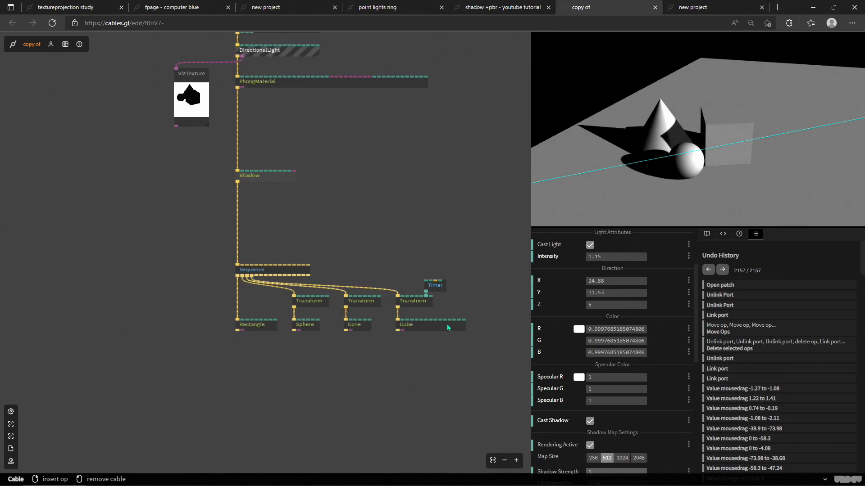
click(269, 178)
scroll(206, 195, up, 4)
drag(352, 252, 203, 208)
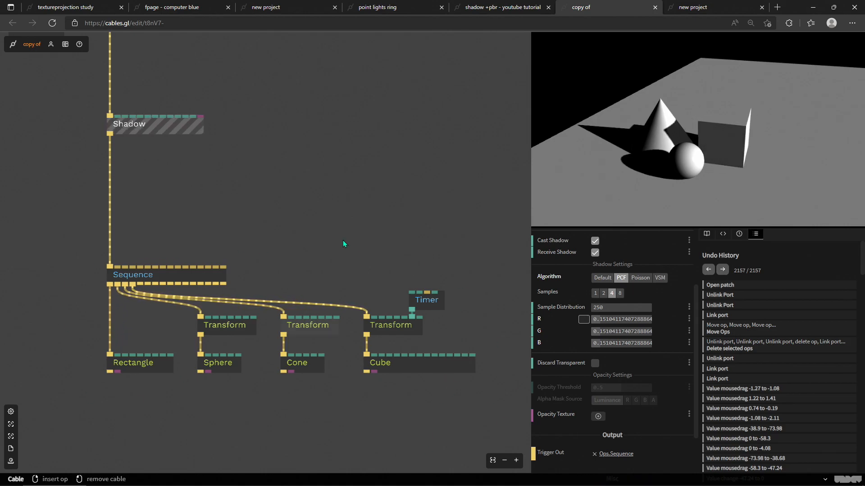
click(169, 137)
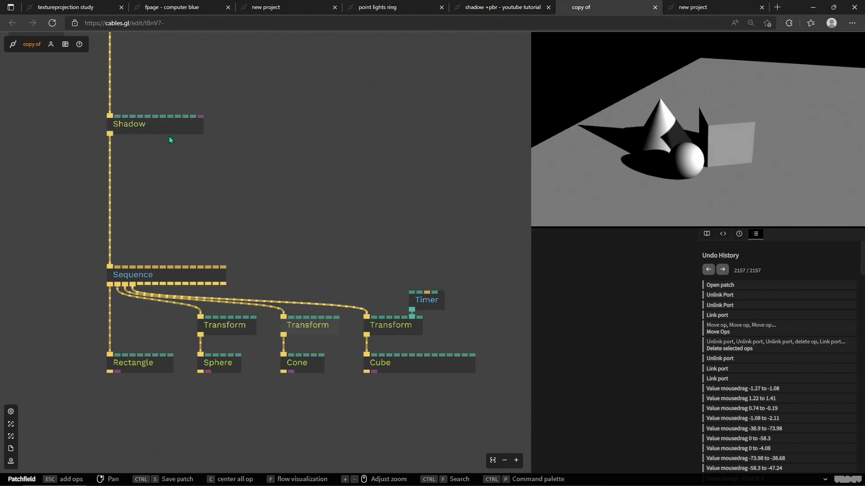
click(141, 126)
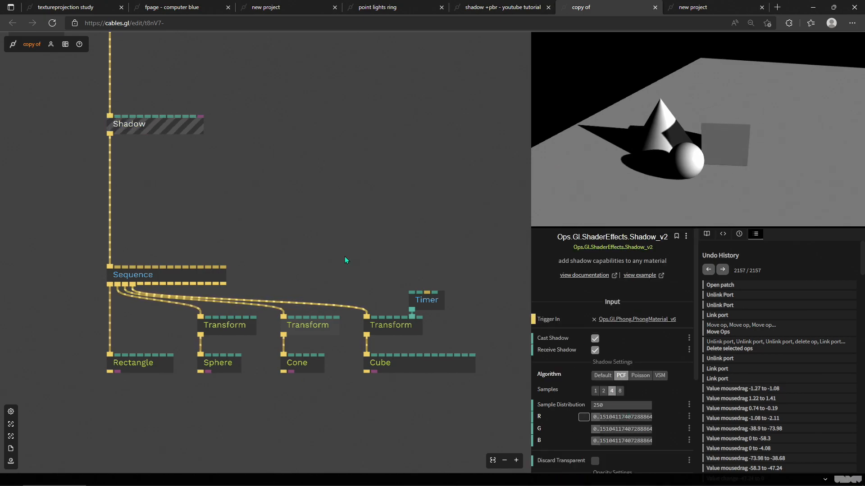
click(139, 364)
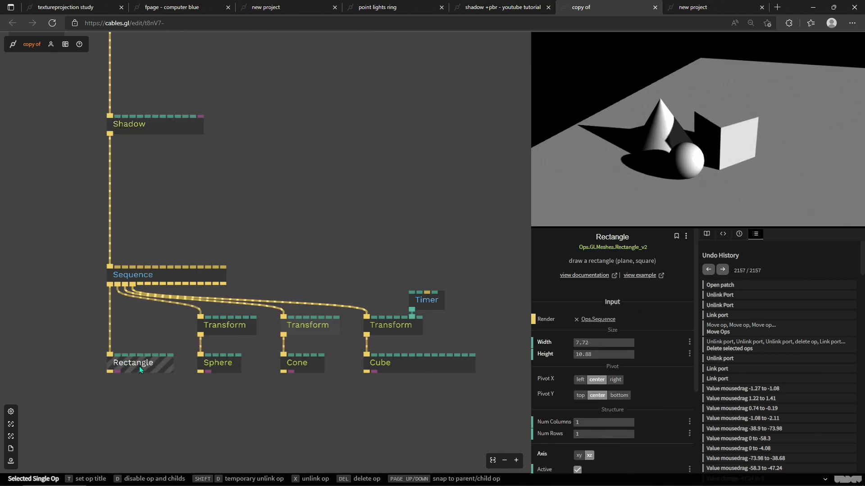
click(185, 130)
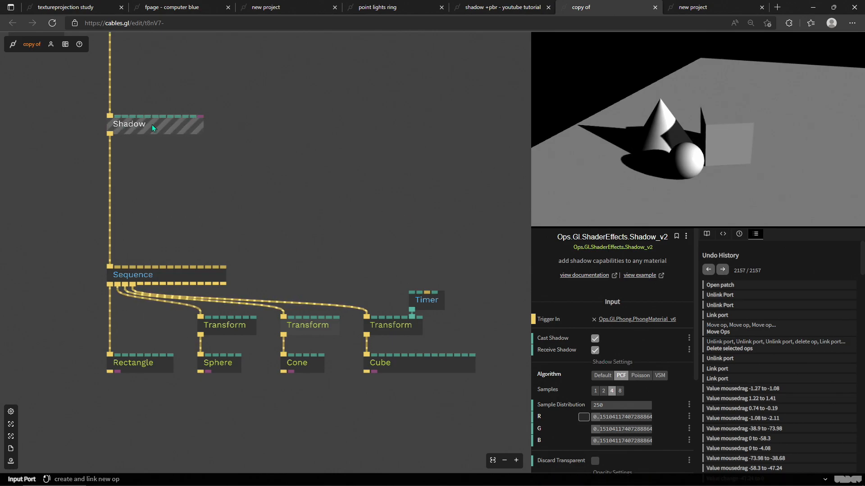
Step: Try switching the Shadow op's Cast Shadow and Receive Shadow off and back on
click(595, 339)
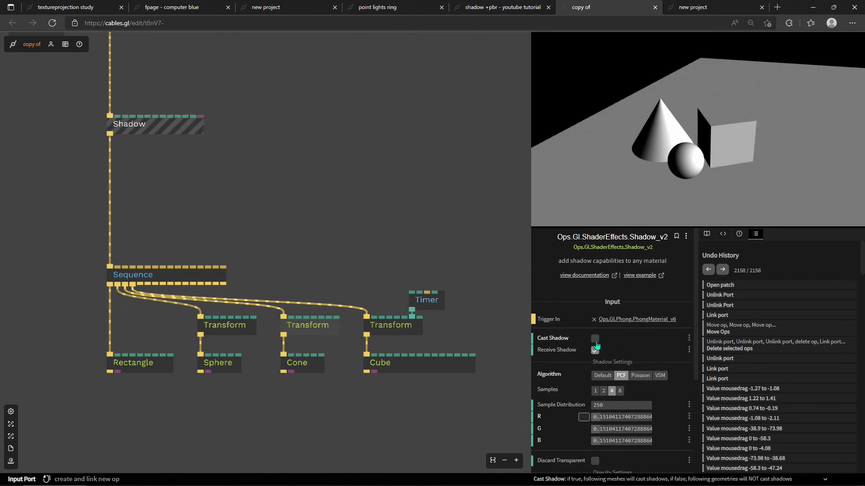
click(595, 338)
click(595, 350)
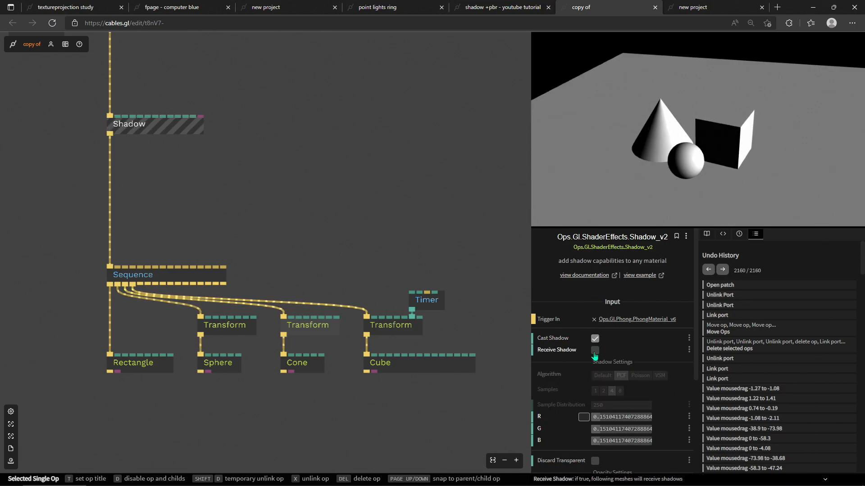
click(595, 350)
Step: Insert a new Shadow op on the cable between the Sequence and the Rectangle
scroll(279, 379, left, 5)
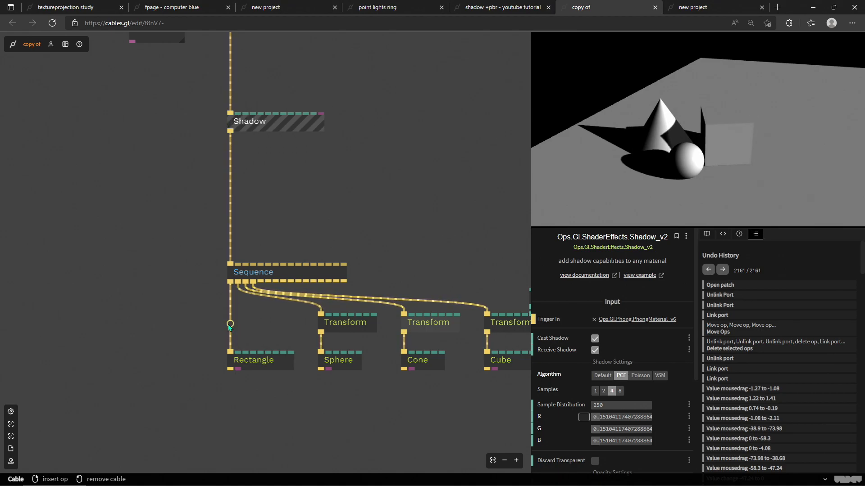
click(230, 325)
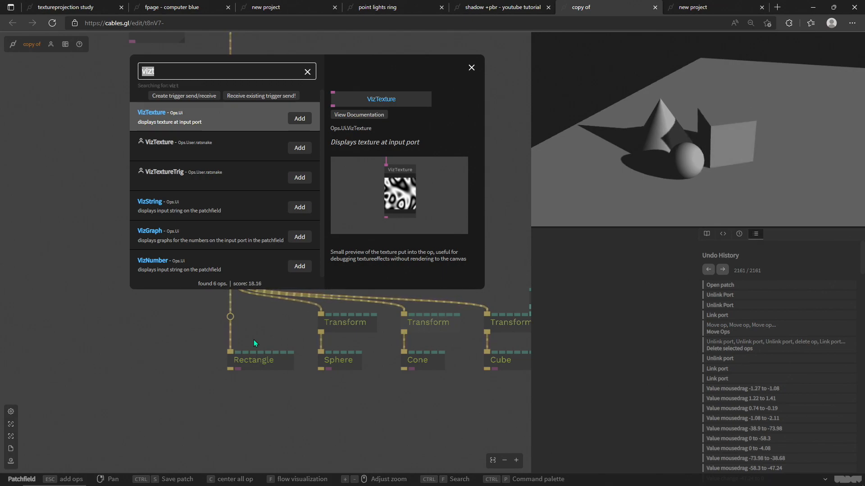
text(s)
key(BackSpace)
text(shadow)
key(Return)
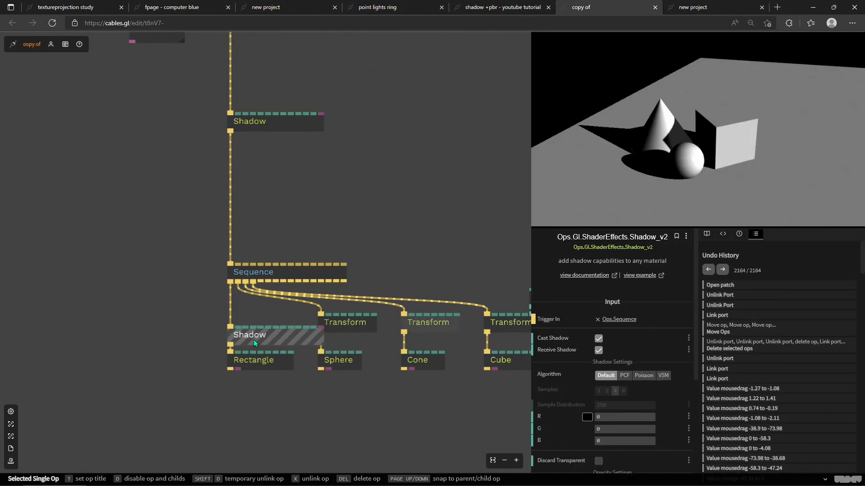
drag(296, 403, 206, 343)
click(267, 391)
Step: Turn off Cast Shadow on the new Shadow op above the Rectangle
click(253, 335)
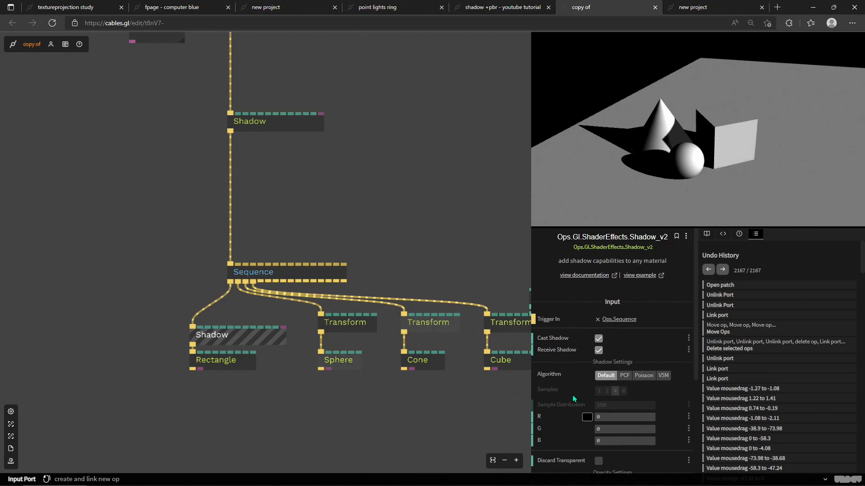
click(599, 339)
click(598, 339)
Step: Look around the patch layout and review the original Shadow op's settings
scroll(234, 225, right, 3)
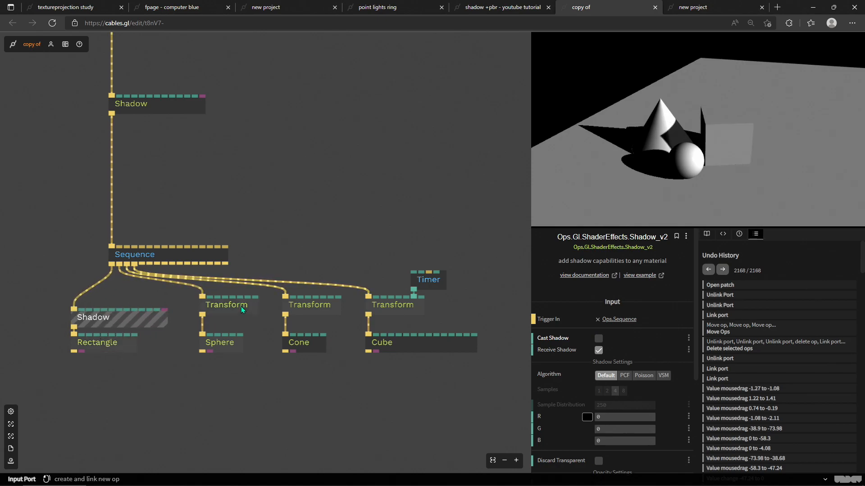
scroll(303, 147, down, 3)
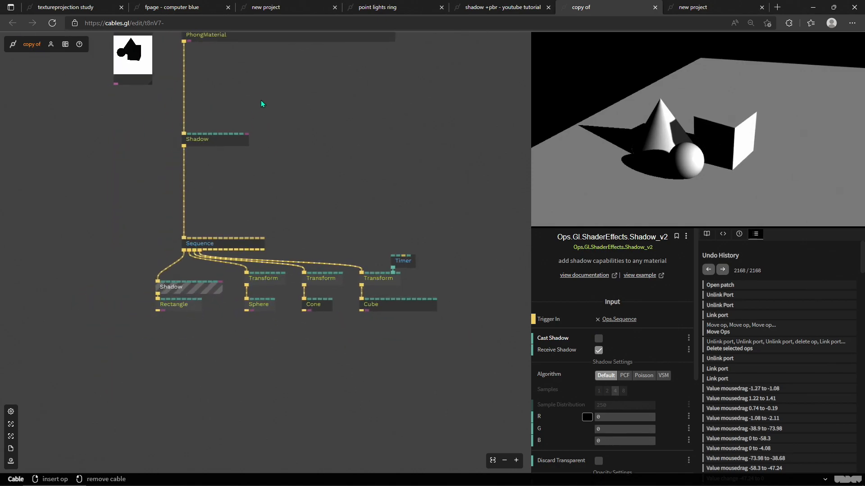
drag(261, 98, 311, 230)
drag(359, 293, 355, 242)
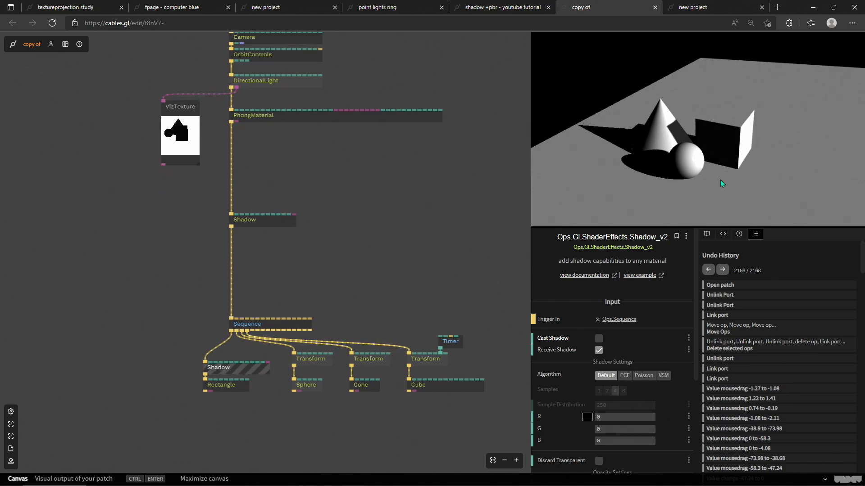
drag(369, 302, 320, 281)
drag(240, 251, 430, 386)
click(399, 255)
drag(300, 251, 324, 270)
click(238, 216)
drag(329, 200, 353, 235)
drag(331, 214, 354, 292)
drag(321, 250, 333, 298)
drag(418, 442, 337, 249)
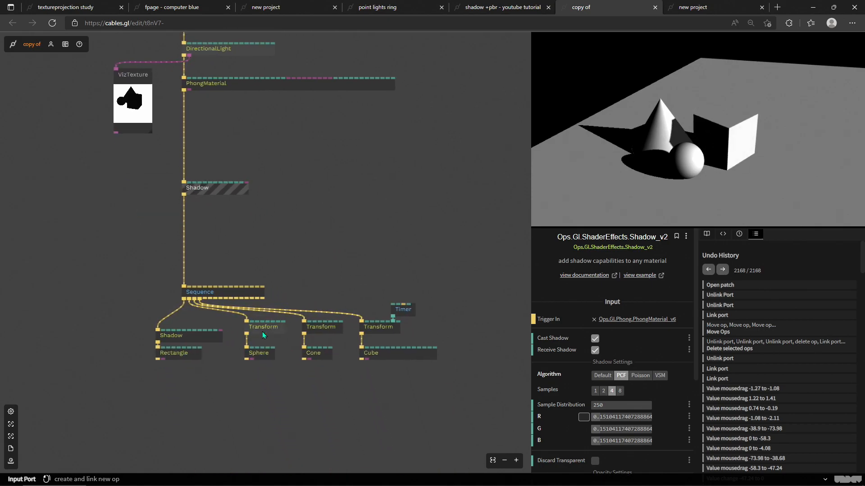
drag(320, 225, 350, 246)
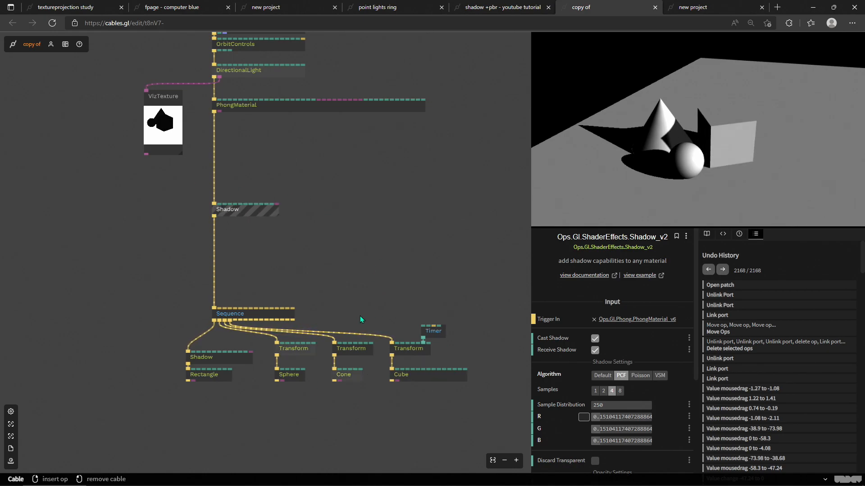
drag(309, 268, 338, 292)
drag(346, 251, 363, 258)
drag(336, 176, 344, 194)
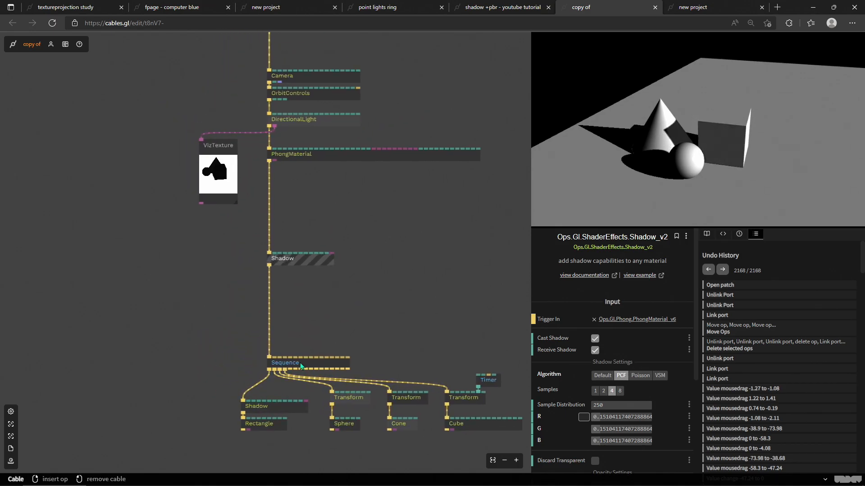
Step: Set the DirectionalLight's direction Y to 14.76 and its shadow map Far to 34.56
scroll(355, 303, up, 5)
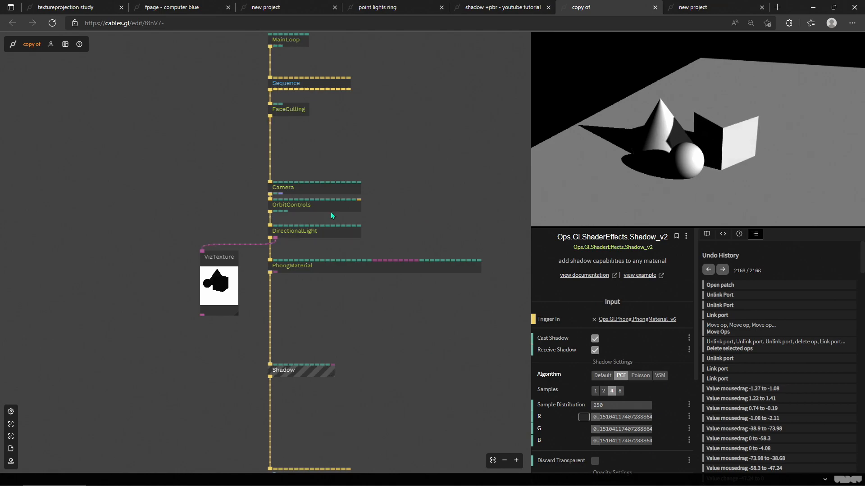
click(314, 235)
scroll(608, 319, down, 3)
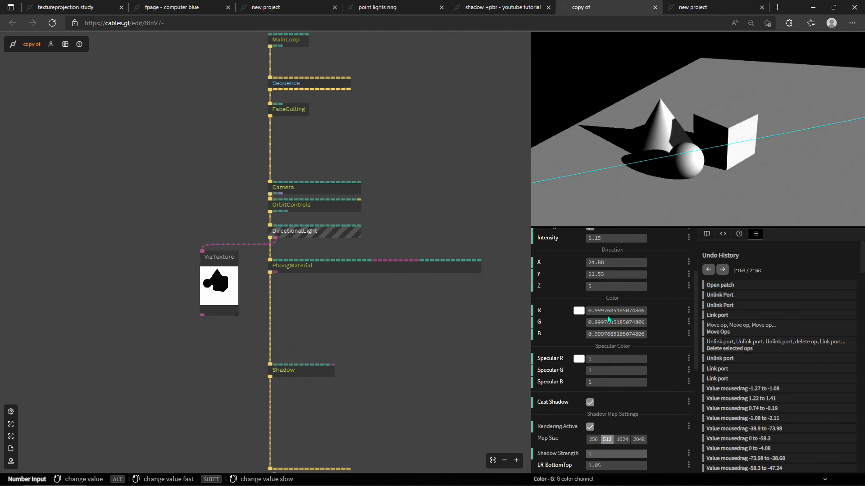
mouse_move(617, 274)
mouse_down()
mouse_move(581, 275)
mouse_move(788, 274)
mouse_move(648, 275)
mouse_move(732, 274)
mouse_move(653, 275)
mouse_move(685, 275)
mouse_move(616, 286)
mouse_up()
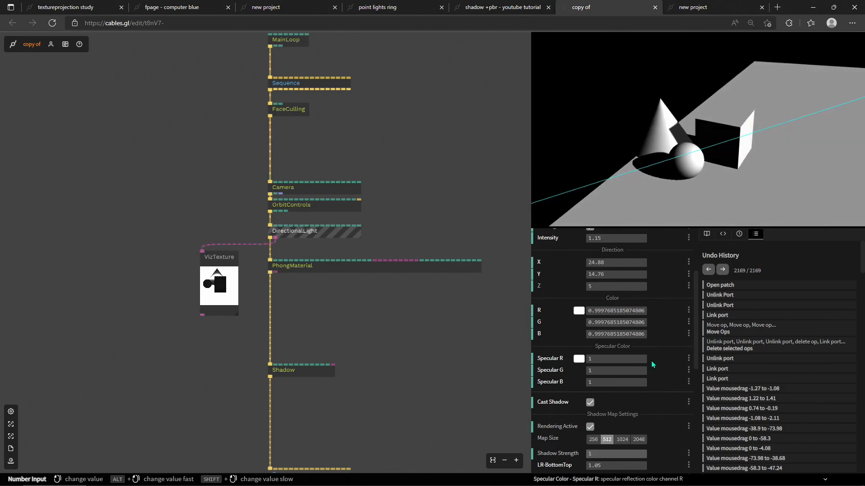
scroll(616, 287, down, 2)
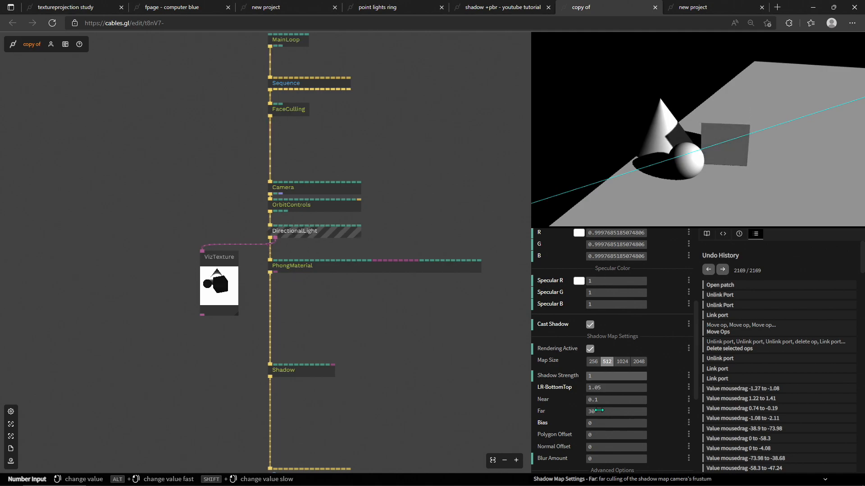
drag(597, 412, 619, 413)
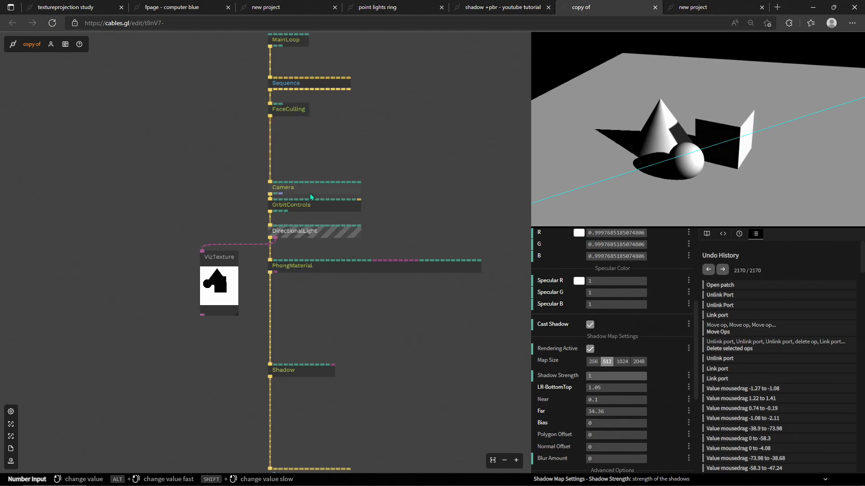
scroll(615, 322, up, 10)
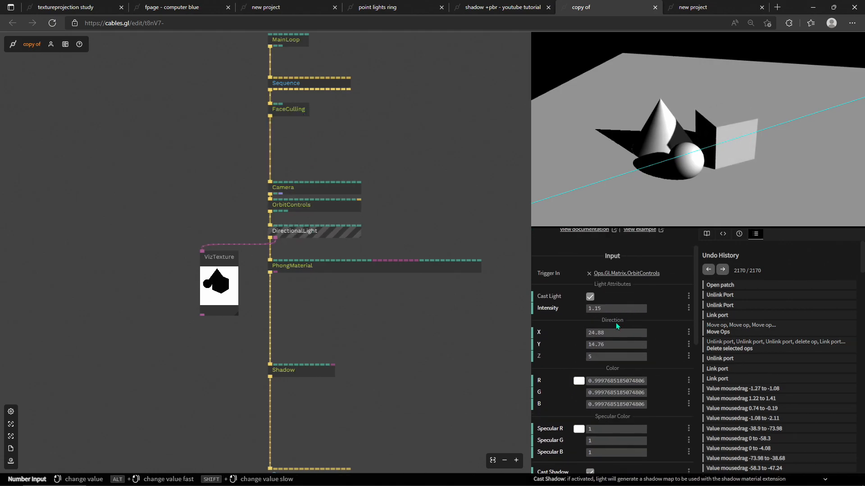
scroll(609, 289, down, 8)
scroll(606, 241, up, 2)
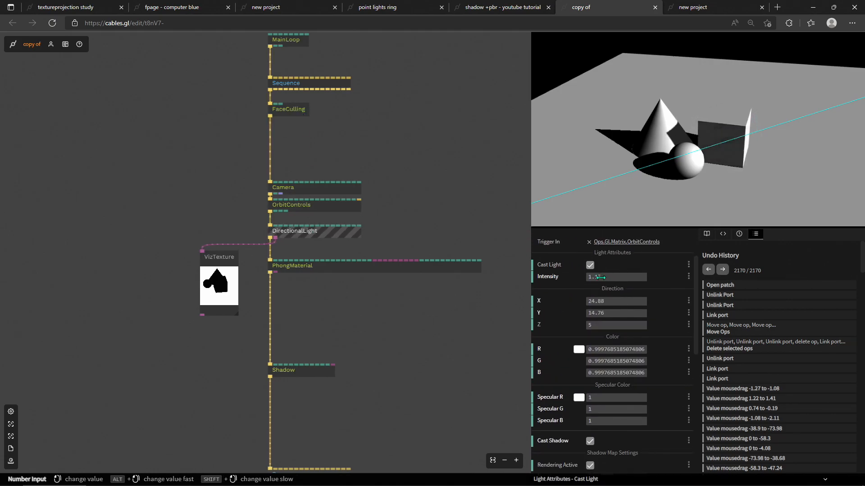
Step: Experiment with the DirectionalLight's direction Y and shadow map Far values while watching the shadows in the preview
drag(600, 313, 621, 313)
scroll(639, 364, down, 3)
drag(617, 411, 638, 412)
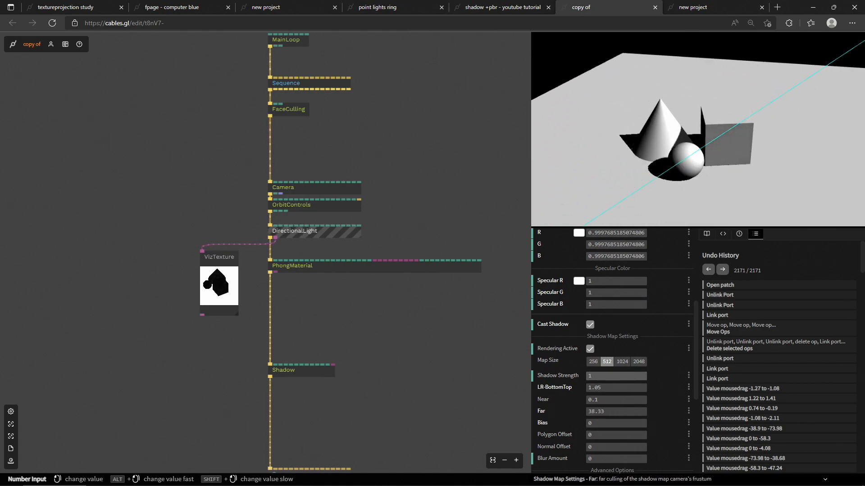
scroll(609, 314, up, 3)
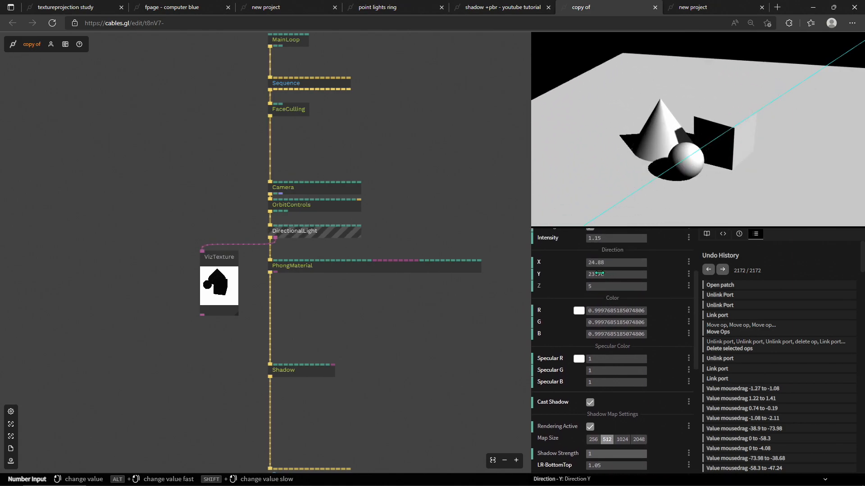
drag(609, 274, 599, 274)
Step: Set the DirectionalLight's shadow map Far value to 1000
scroll(682, 332, down, 3)
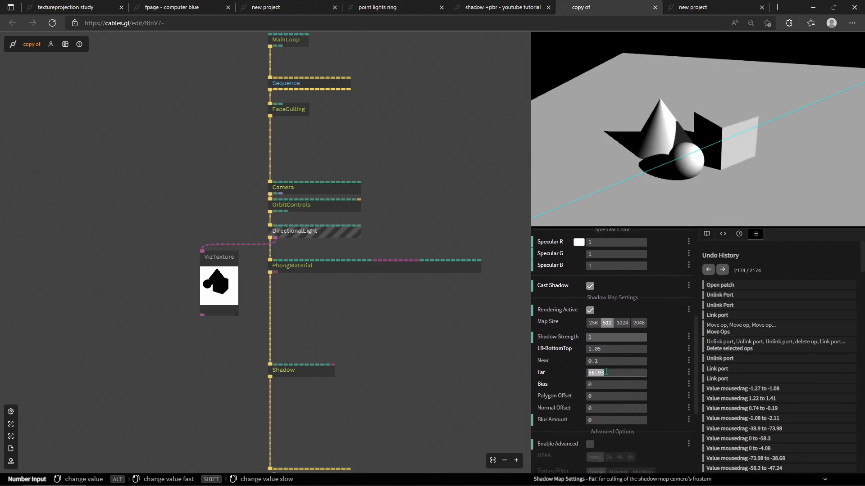
text(100)
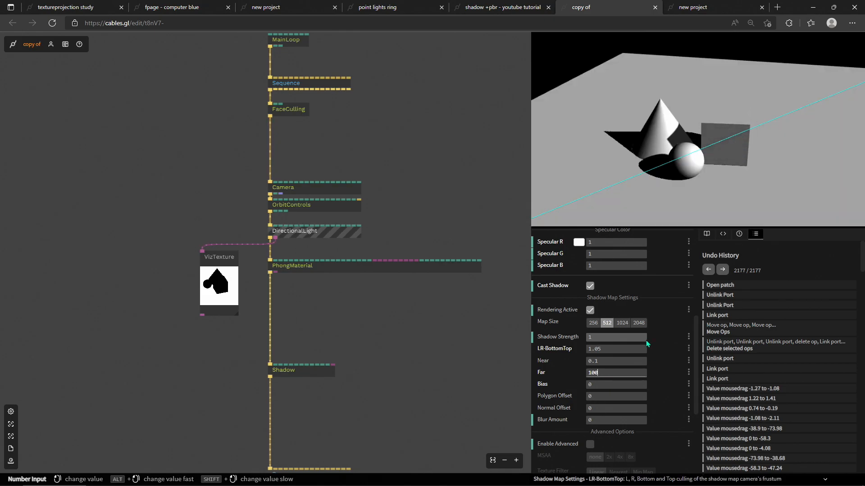
text(0)
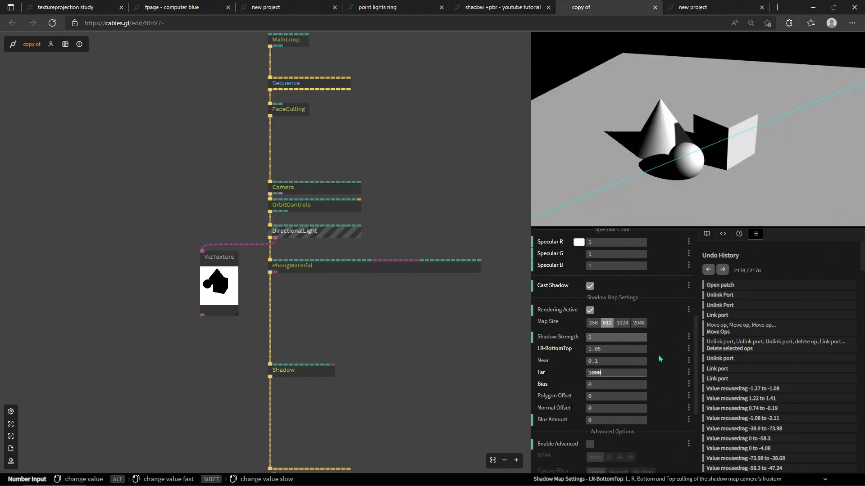
Step: Lower the DirectionalLight's direction Y to about 12.4 and review the shadow map settings below
scroll(658, 355, up, 4)
mouse_move(604, 313)
mouse_down()
mouse_move(561, 313)
mouse_move(604, 312)
mouse_up()
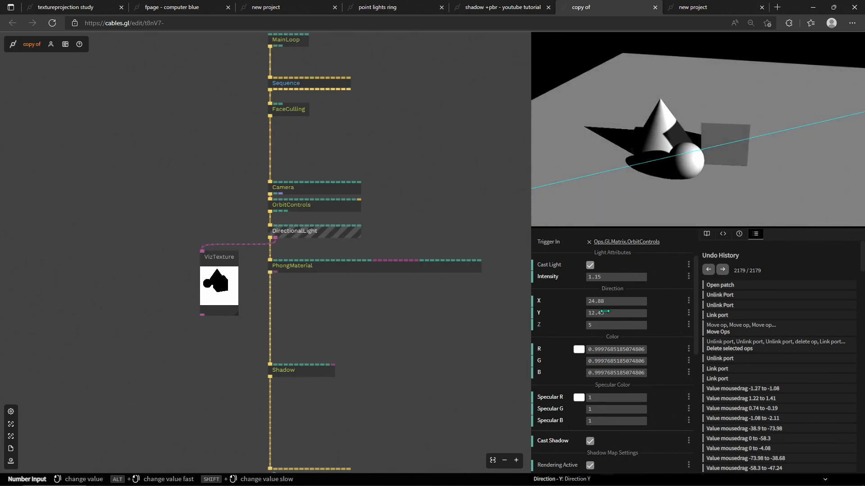
scroll(611, 363, down, 3)
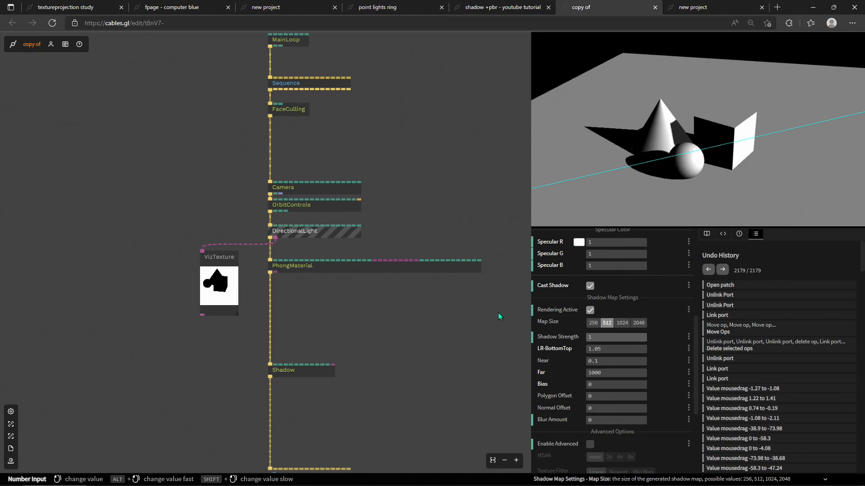
scroll(612, 349, down, 2)
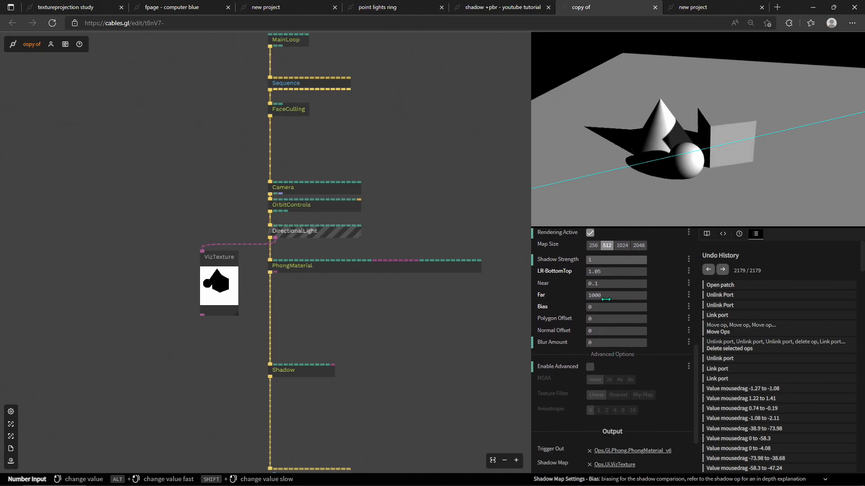
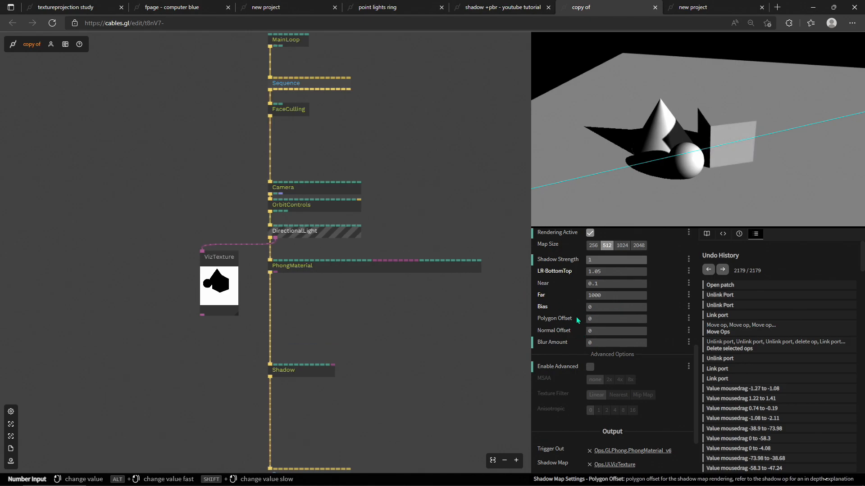
Step: Try different Polygon Offset, Normal Offset and Blur Amount values on the DirectionalLight's shadow map, returning Polygon Offset to 0
drag(595, 319, 608, 319)
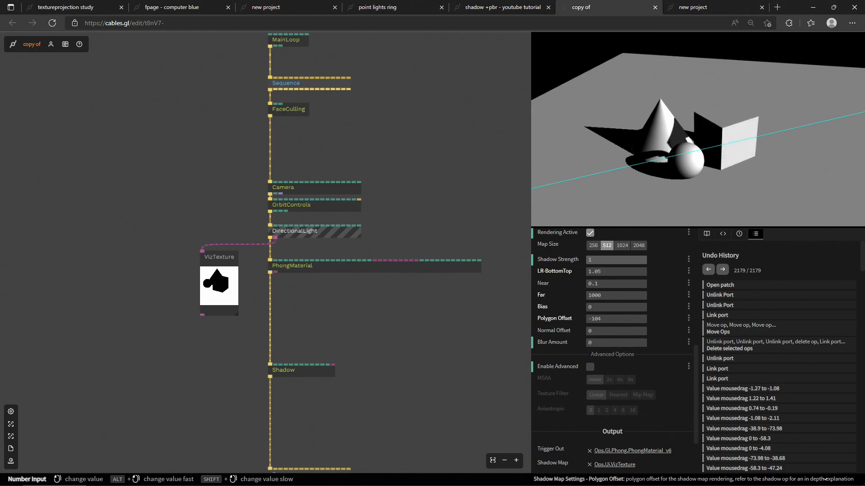
drag(595, 319, 596, 318)
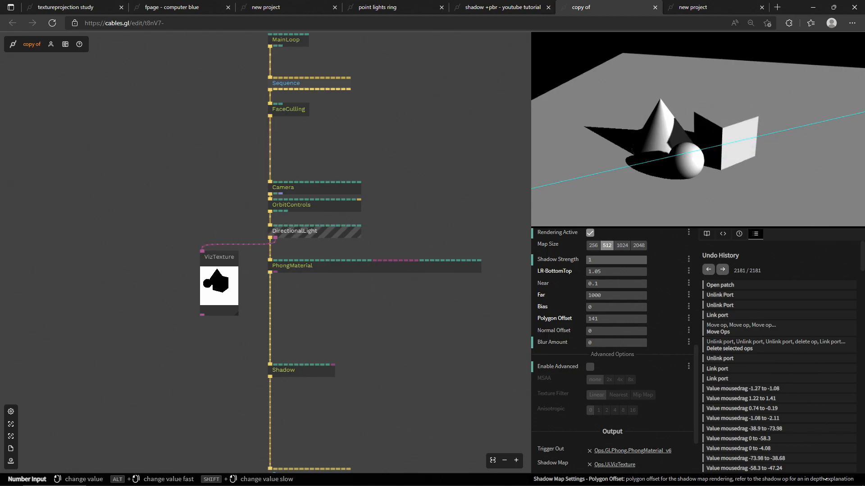
click(597, 319)
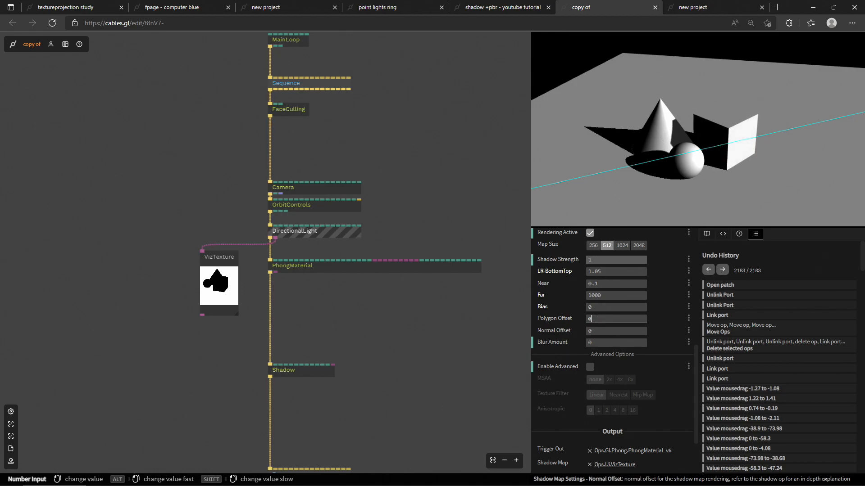
mouse_move(606, 331)
mouse_down()
mouse_move(587, 332)
mouse_move(632, 331)
mouse_move(598, 331)
mouse_up()
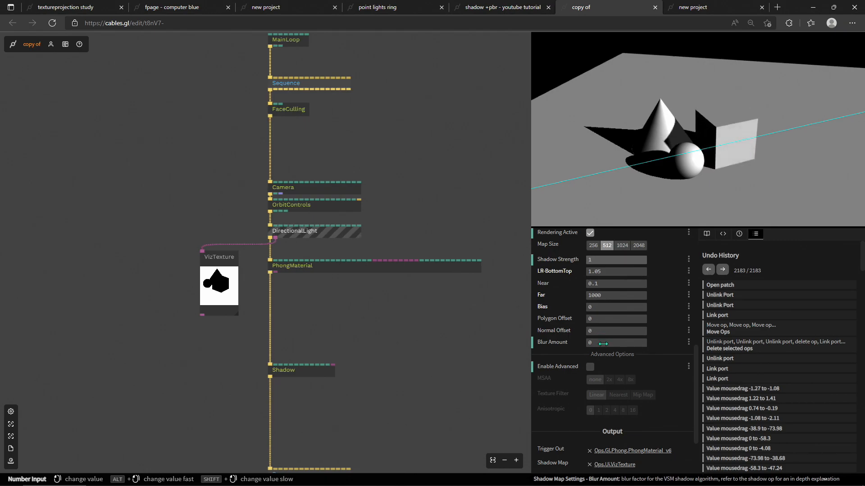
mouse_move(590, 342)
mouse_down()
mouse_move(647, 343)
mouse_move(587, 343)
mouse_up()
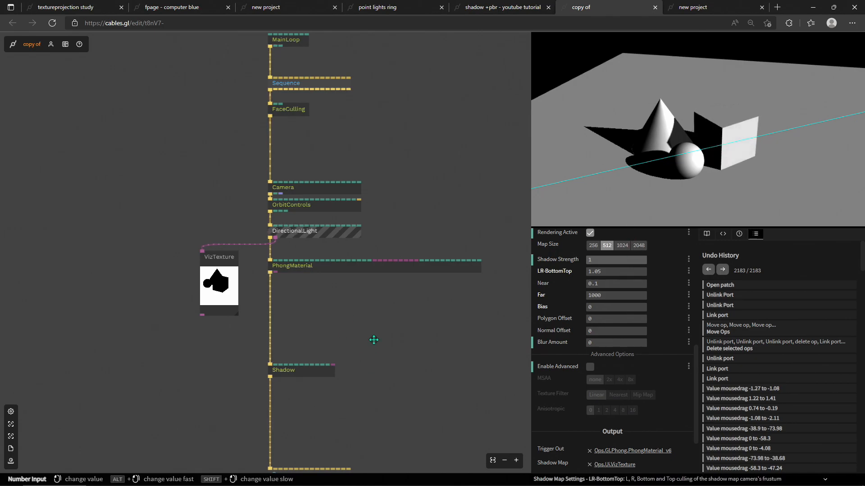
Step: Inspect the Shadow op's settings and the DirectionalLight's parameters in the patch
scroll(372, 350, down, 3)
click(293, 305)
scroll(667, 332, up, 3)
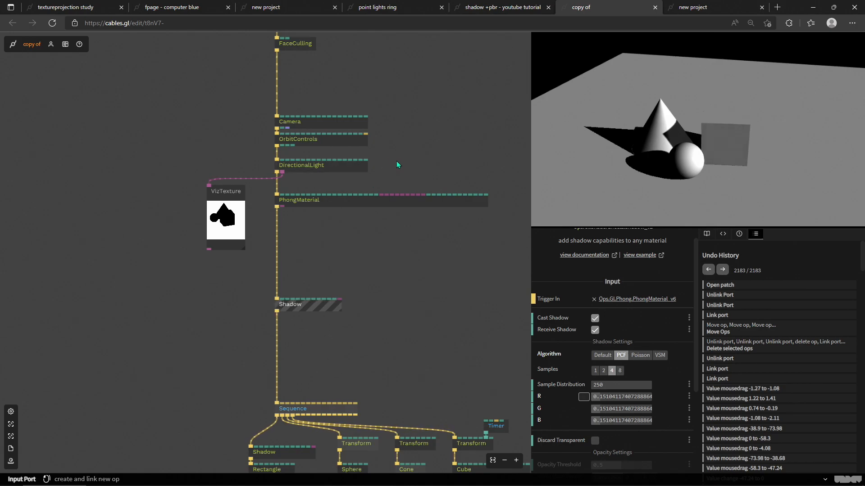
drag(397, 170, 410, 211)
drag(438, 158, 457, 200)
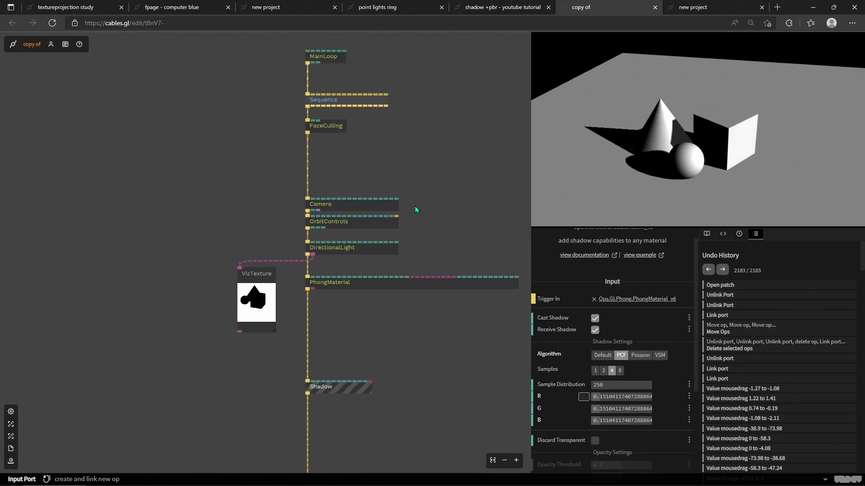
click(359, 249)
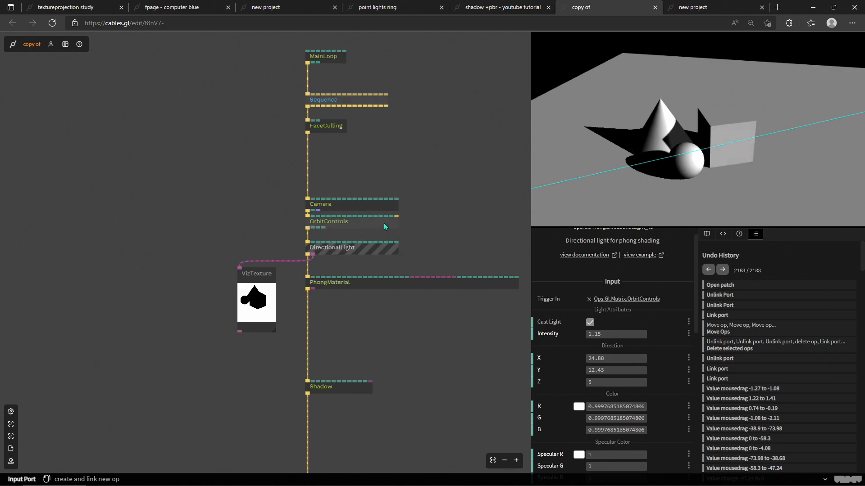
drag(380, 324, 328, 185)
drag(323, 220, 349, 279)
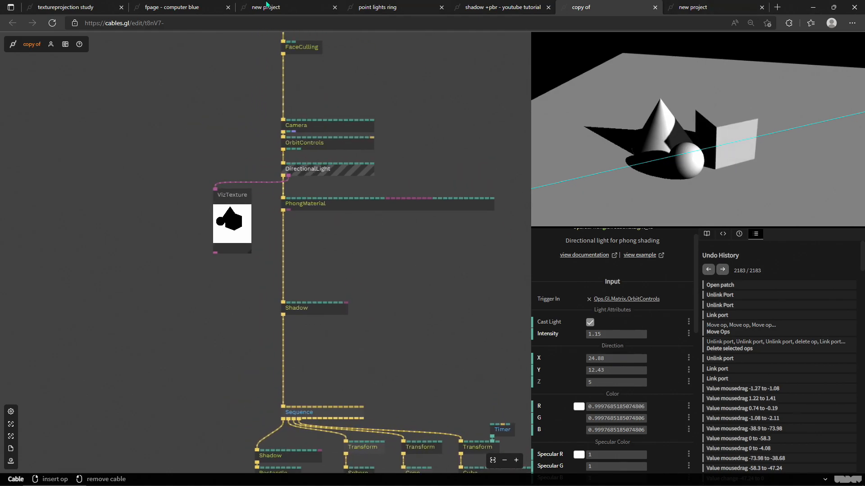
Step: Switch to the 'new project' tab with the bust scene and delete its TextureProjection op
click(180, 6)
click(266, 7)
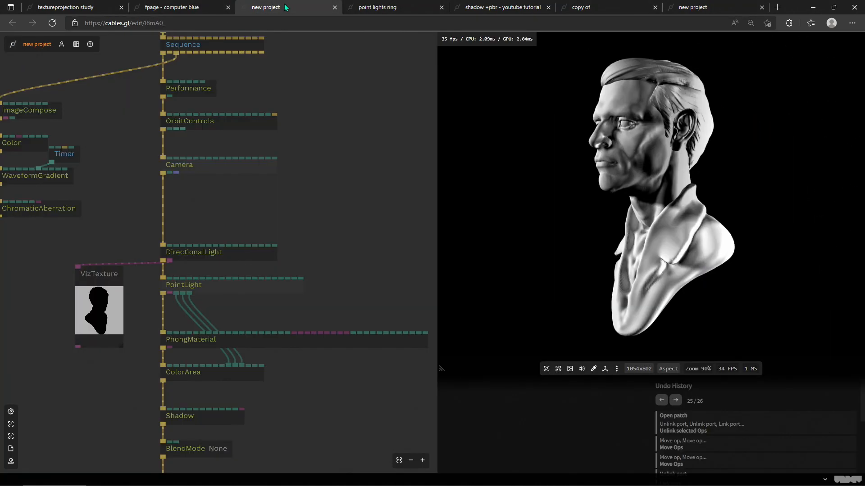
drag(558, 175, 639, 187)
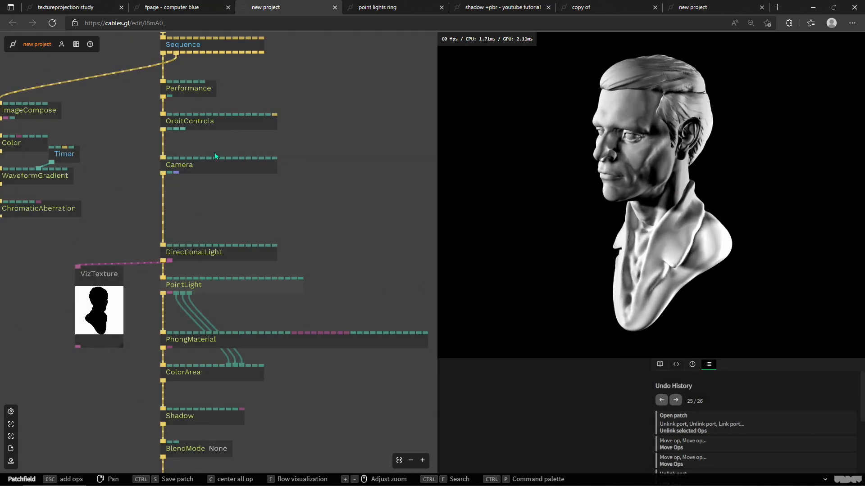
drag(257, 200, 293, 161)
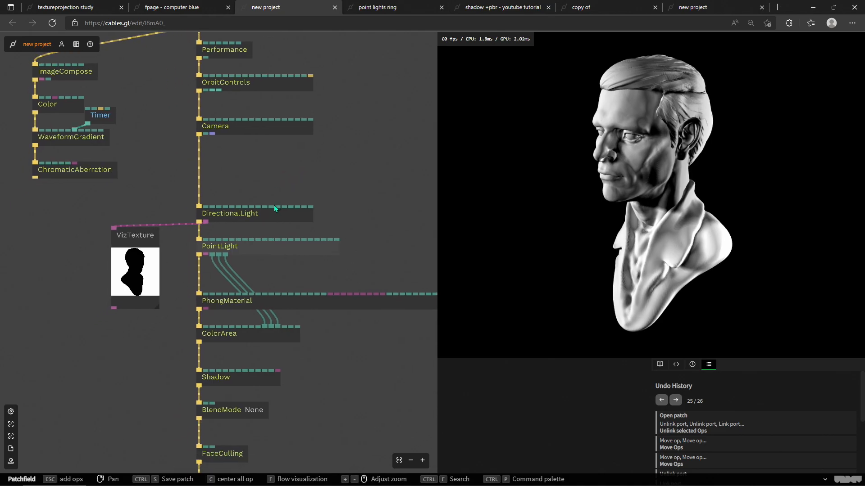
click(255, 380)
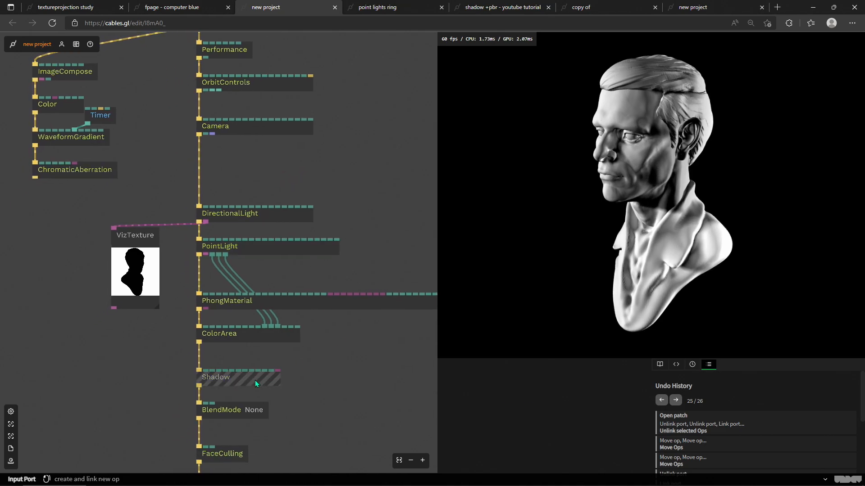
scroll(516, 440, down, 1)
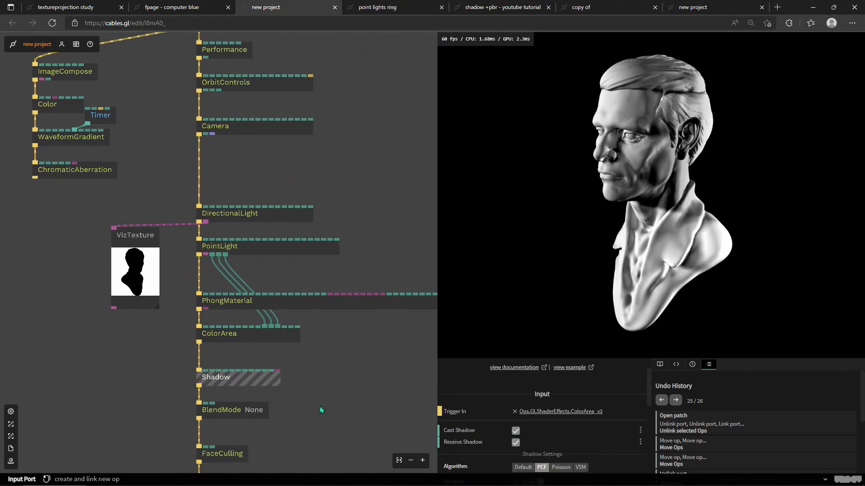
scroll(320, 407, down, 10)
drag(268, 185, 298, 227)
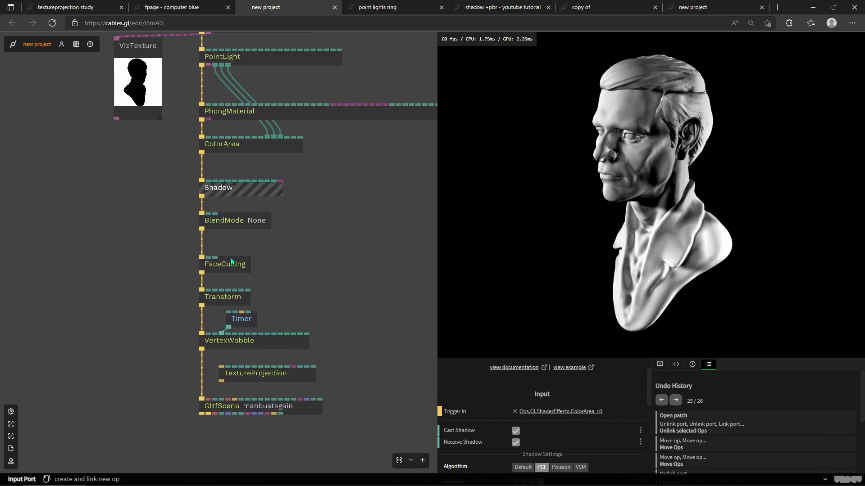
click(283, 375)
key(Delete)
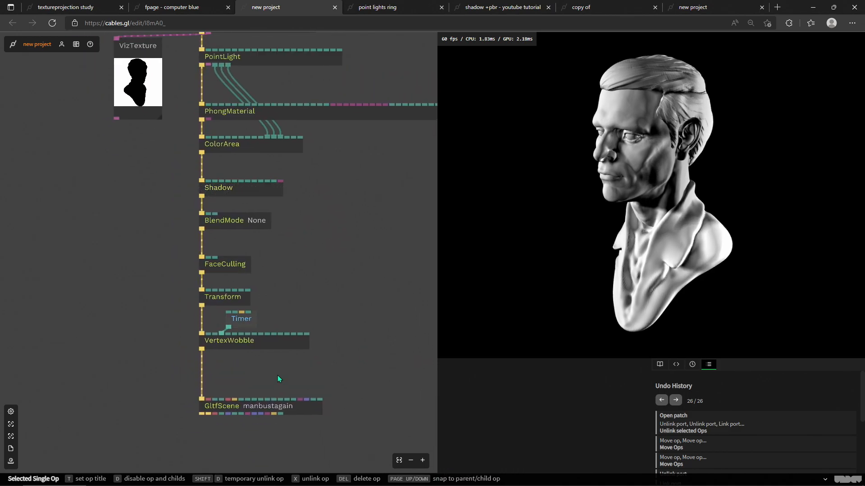
Step: Delete the ImageCompose, Color, Timer, WaveformGradient and ChromaticAberration ops from the bust patch
click(283, 409)
scroll(315, 303, up, 3)
scroll(314, 315, up, 2)
click(302, 223)
scroll(270, 315, up, 3)
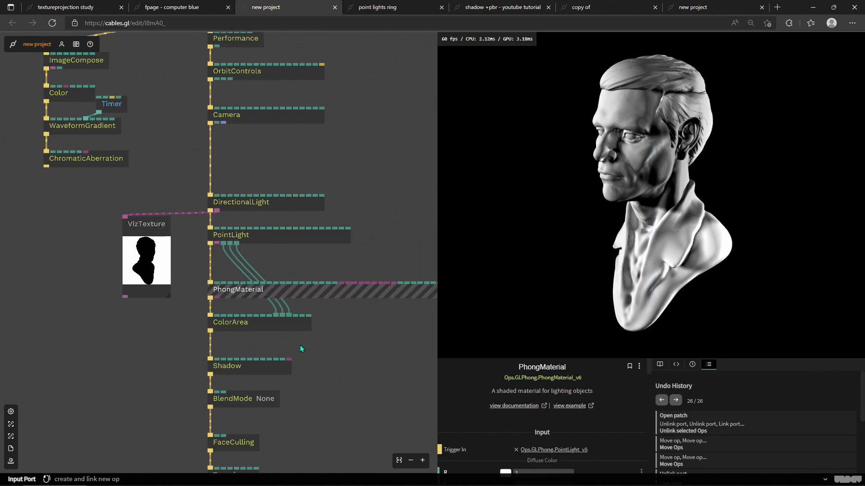
scroll(277, 144, up, 4)
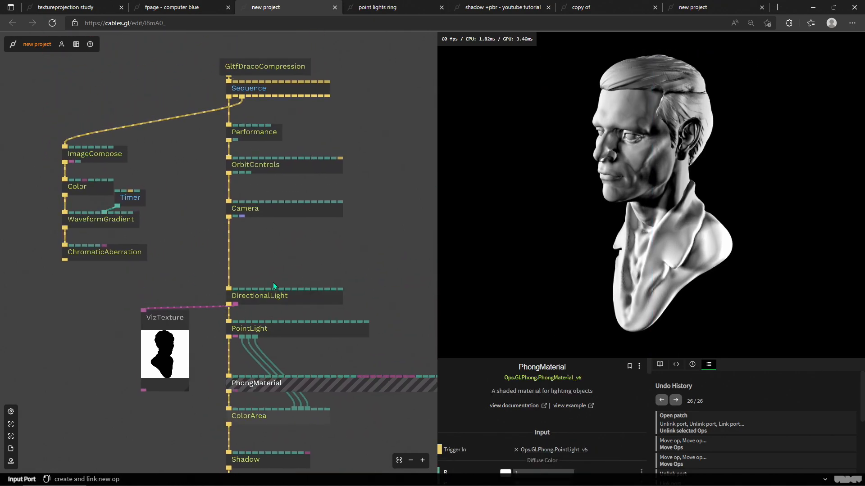
click(289, 297)
drag(352, 265, 307, 208)
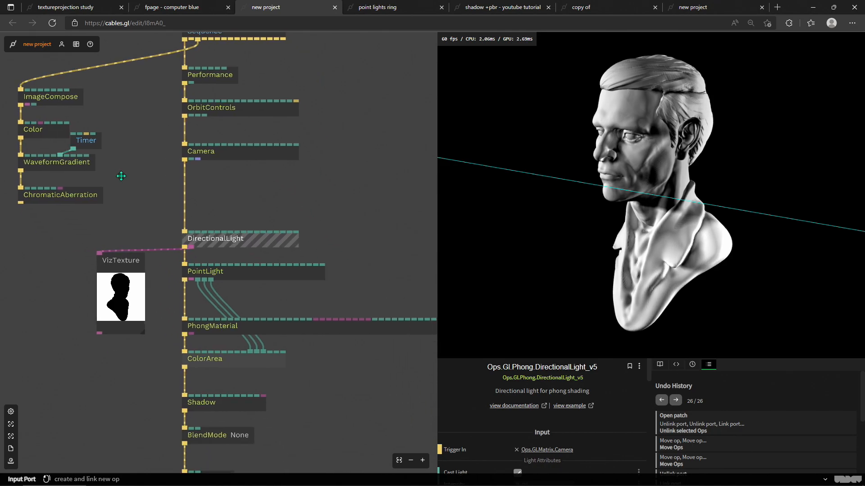
drag(118, 173, 186, 217)
drag(60, 99, 193, 259)
key(Delete)
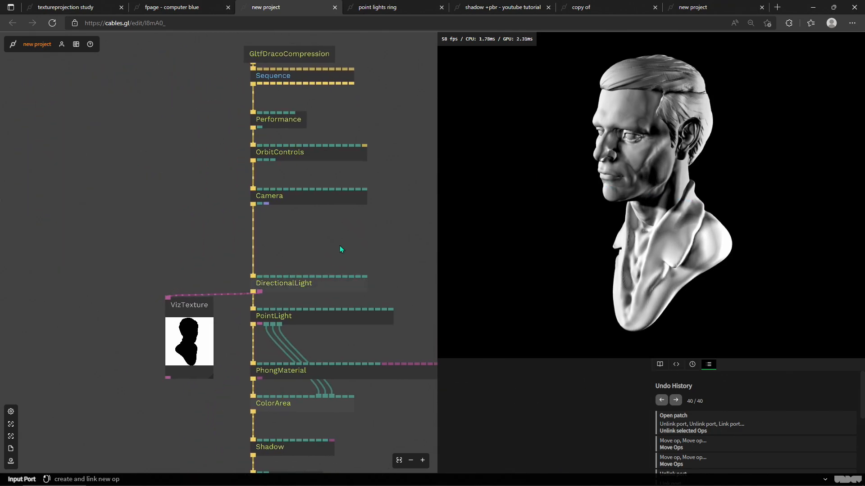
Step: Delete the ColorArea op below the PhongMaterial
scroll(338, 252, down, 6)
click(292, 277)
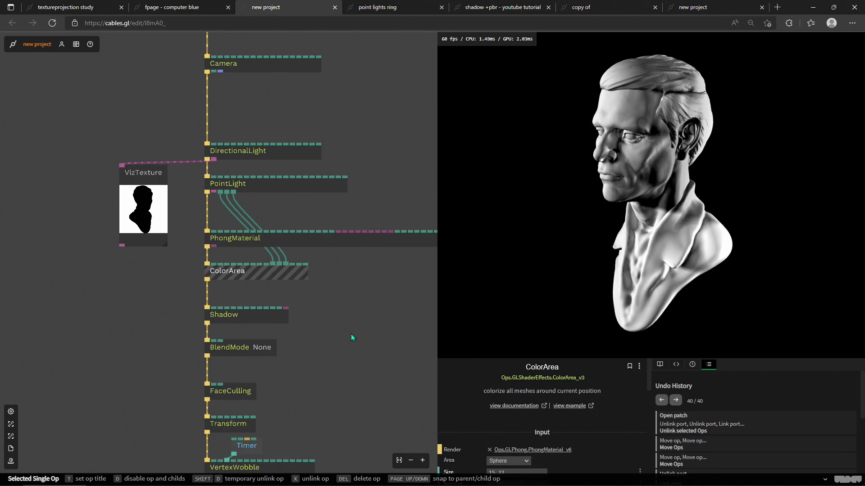
key(Delete)
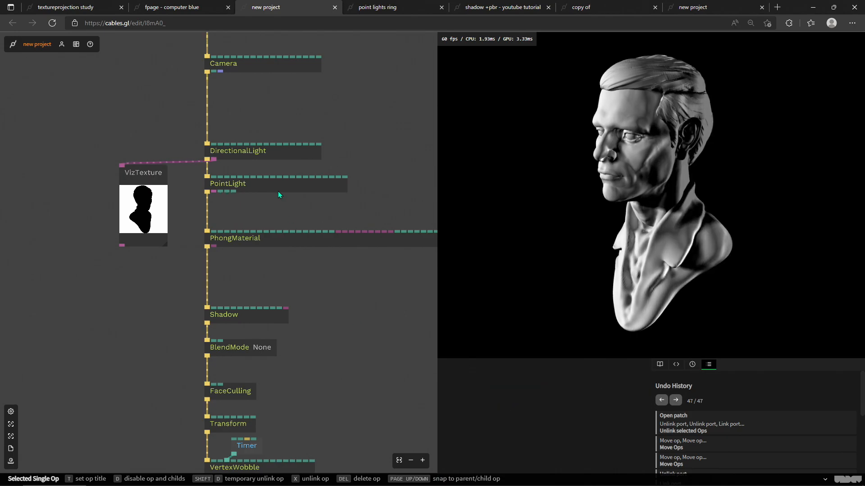
Step: Examine the BlendMode, Shadow, PointLight and DirectionalLight ops and orbit the bust preview
drag(337, 308, 286, 196)
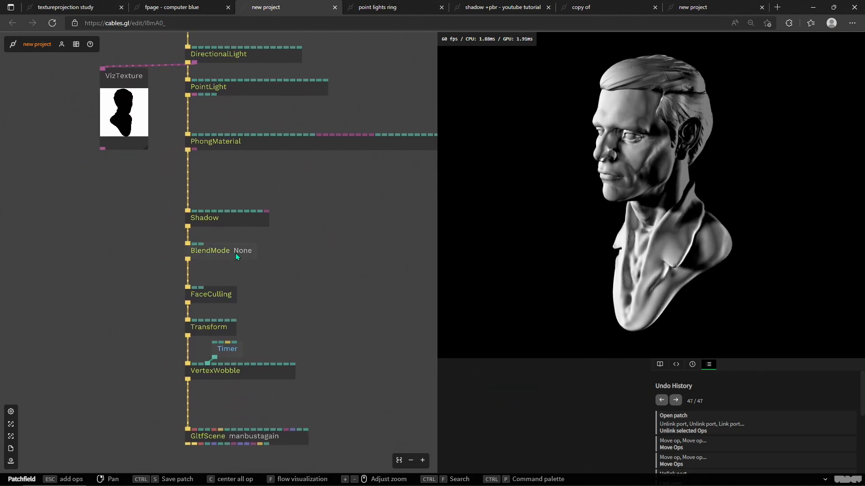
click(236, 253)
scroll(295, 274, up, 3)
scroll(300, 287, up, 9)
scroll(365, 234, down, 4)
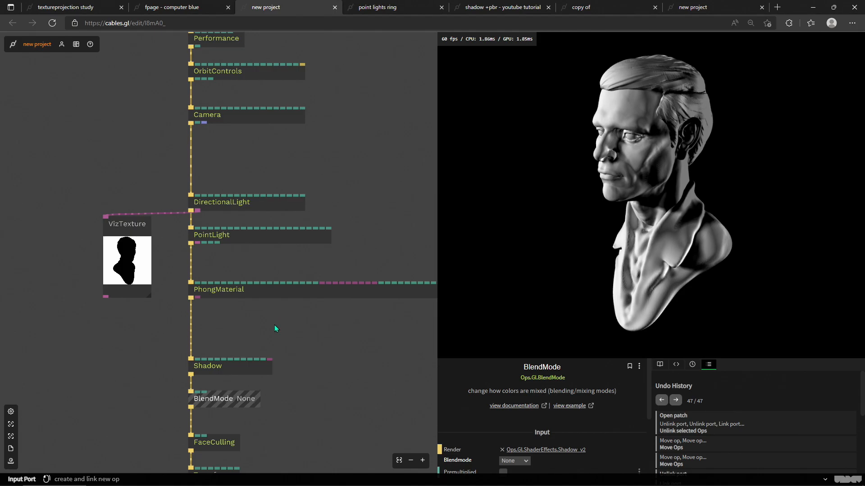
drag(265, 324, 339, 270)
drag(648, 251, 582, 227)
drag(334, 298, 302, 245)
click(286, 258)
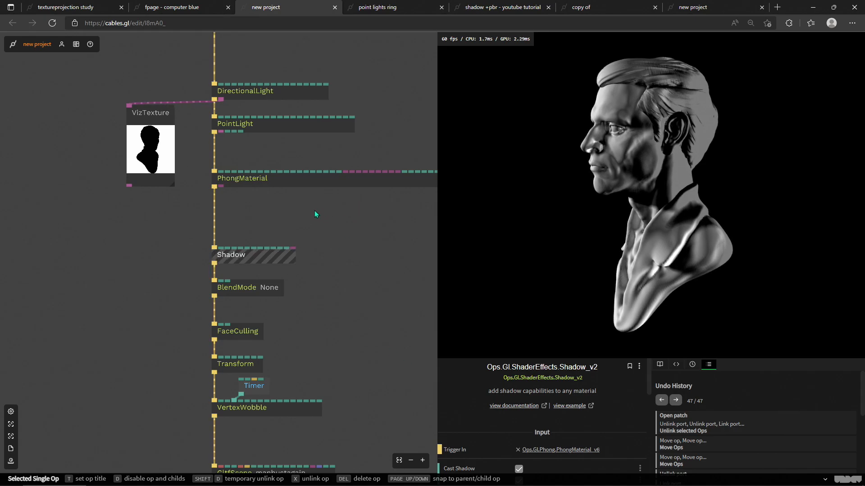
drag(316, 240, 283, 385)
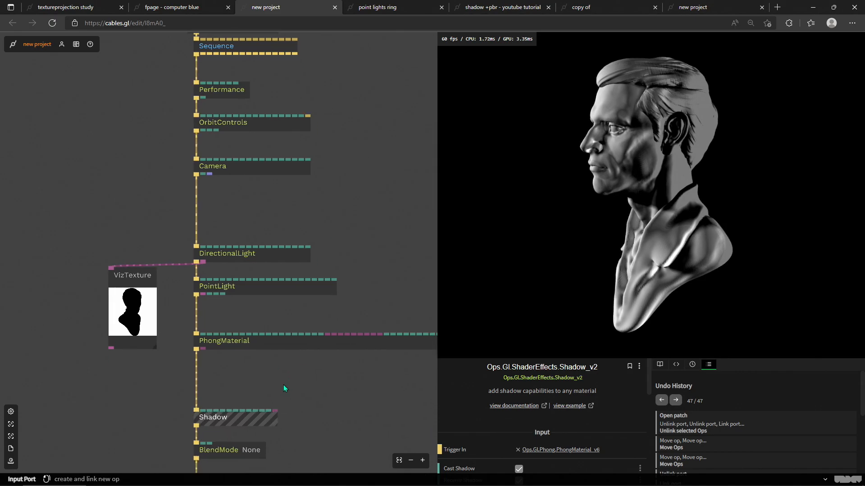
click(270, 290)
drag(312, 190, 344, 207)
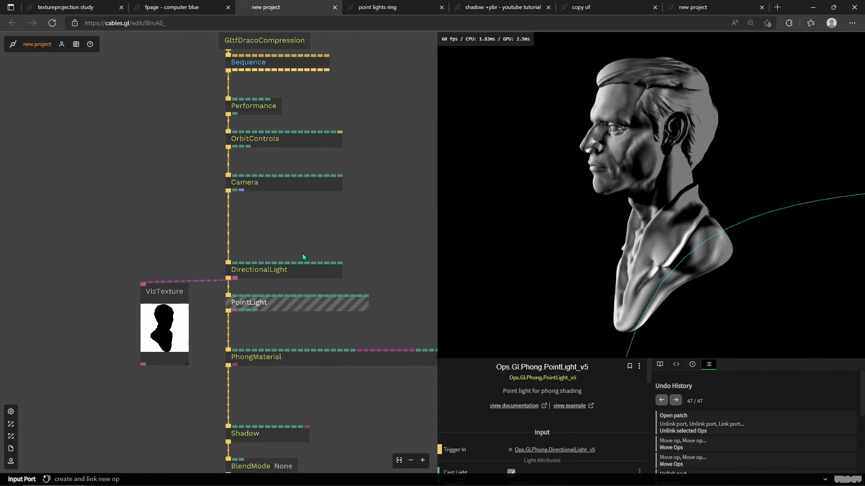
click(310, 271)
scroll(503, 408, down, 1)
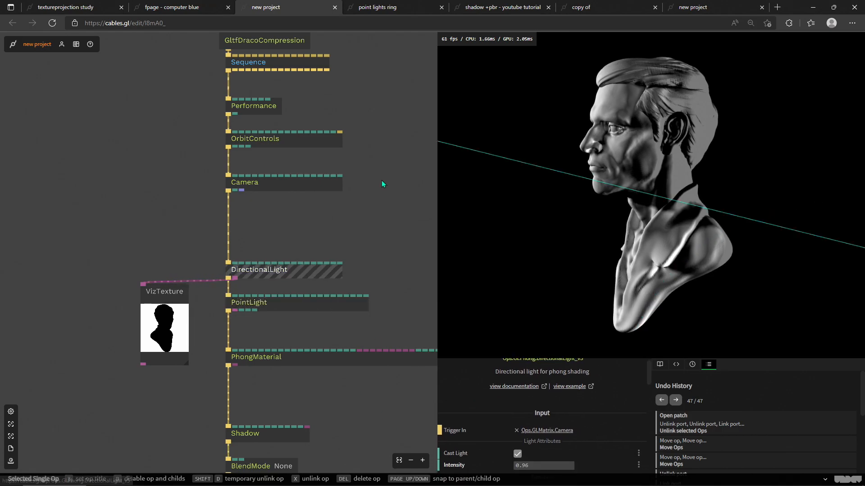
drag(384, 188, 373, 247)
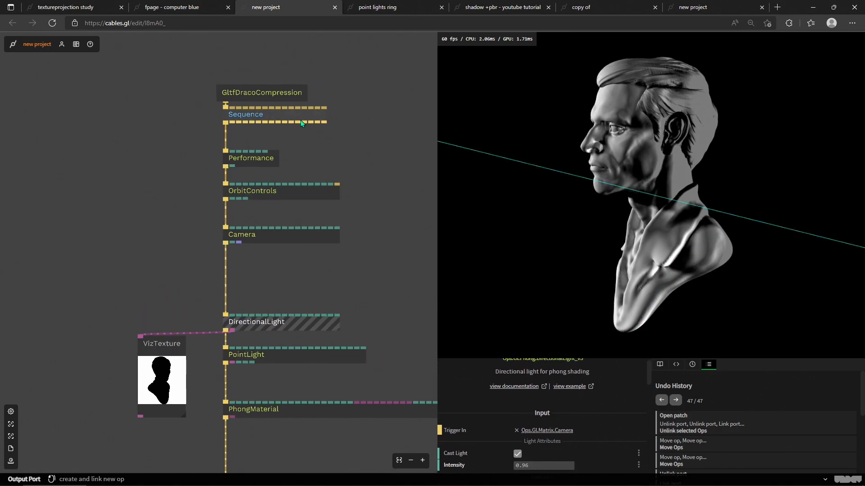
Step: Move the GltfDracoCompression op up off the MainLoop and unlink the FaceCulling op from the render chain
drag(272, 94, 278, 50)
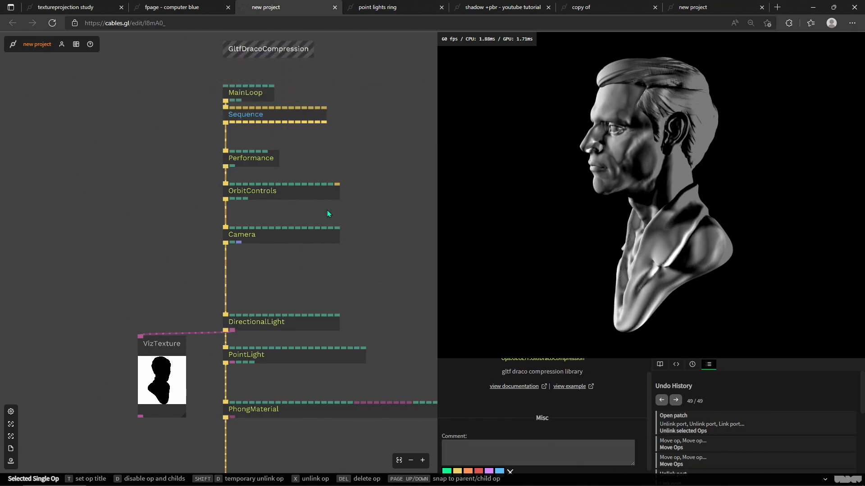
drag(367, 353, 361, 183)
drag(324, 369, 322, 261)
click(239, 286)
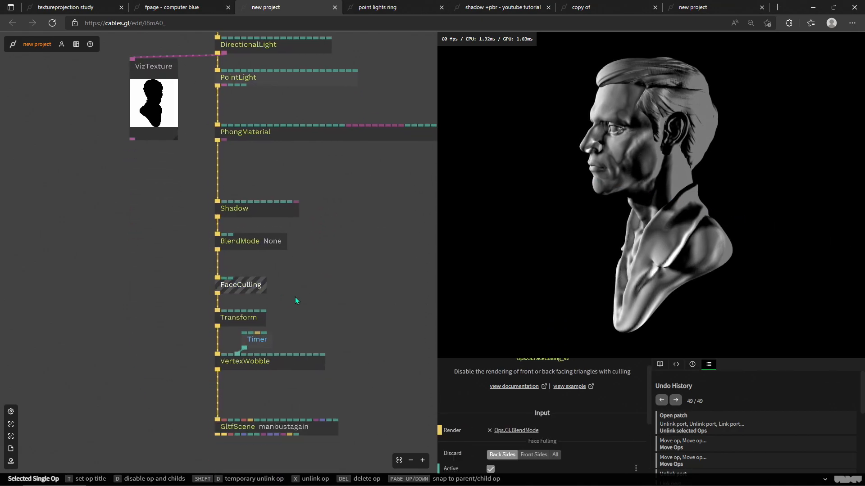
key(x)
drag(260, 292, 289, 290)
drag(333, 179, 358, 375)
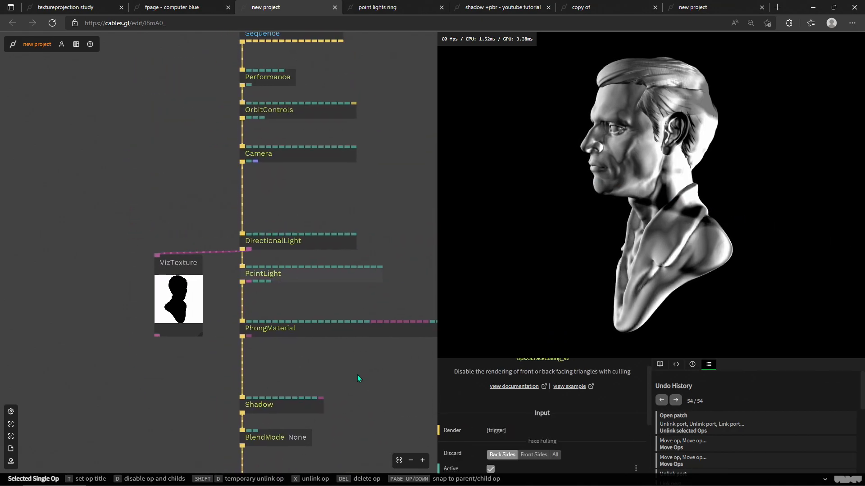
Step: Return to the 'copy of' patch tab and orbit the preview to view the shadows
drag(382, 187, 411, 202)
click(651, 5)
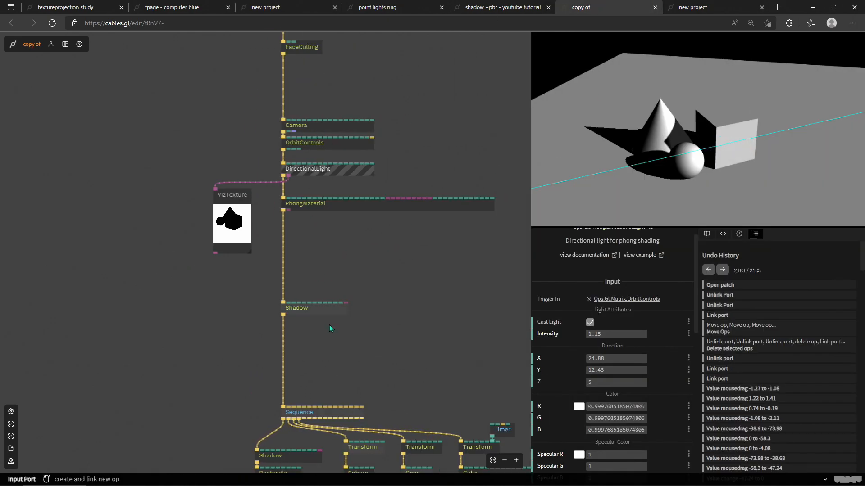
drag(321, 40, 331, 101)
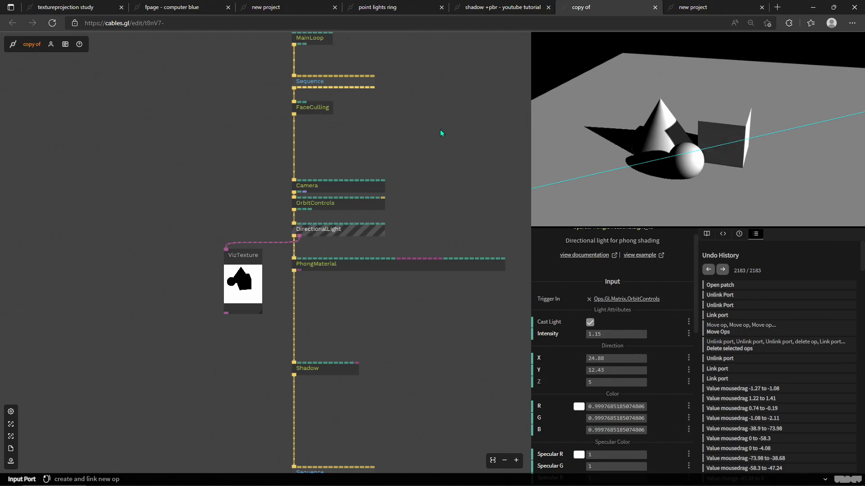
drag(713, 150, 241, 25)
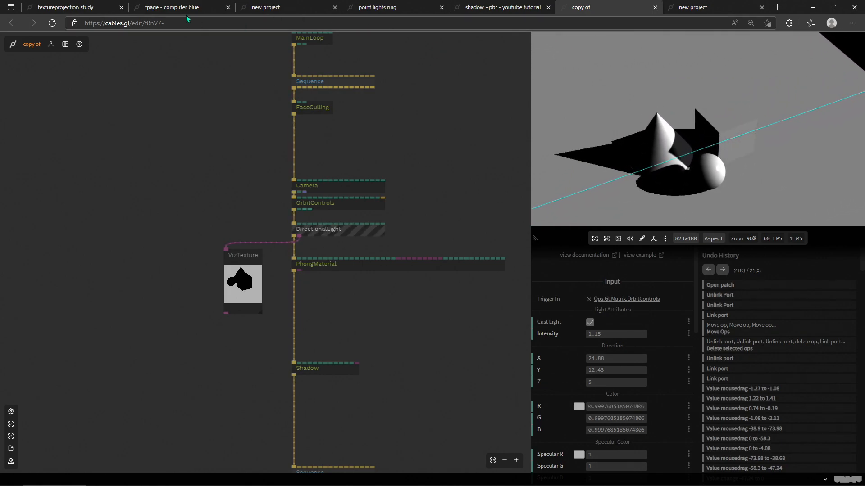
Step: Check the textureprojection study patch, then return to the new project bust patch and orbit its preview
click(171, 6)
click(68, 6)
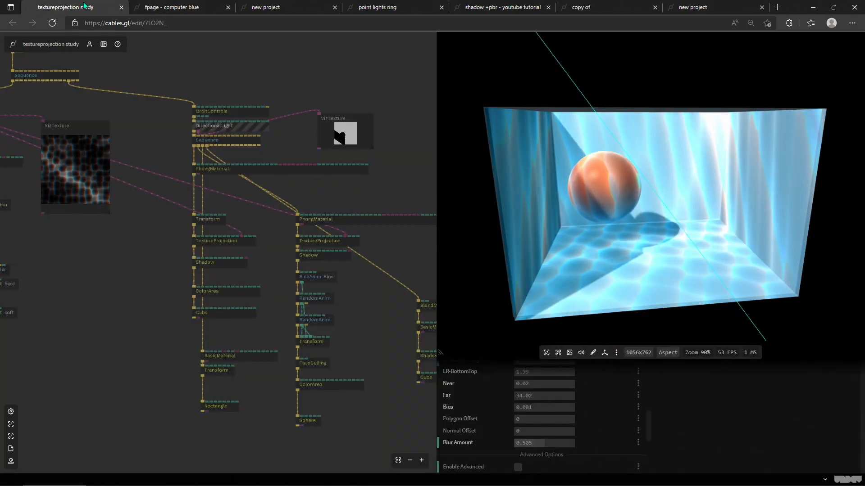
click(279, 7)
drag(545, 166, 632, 181)
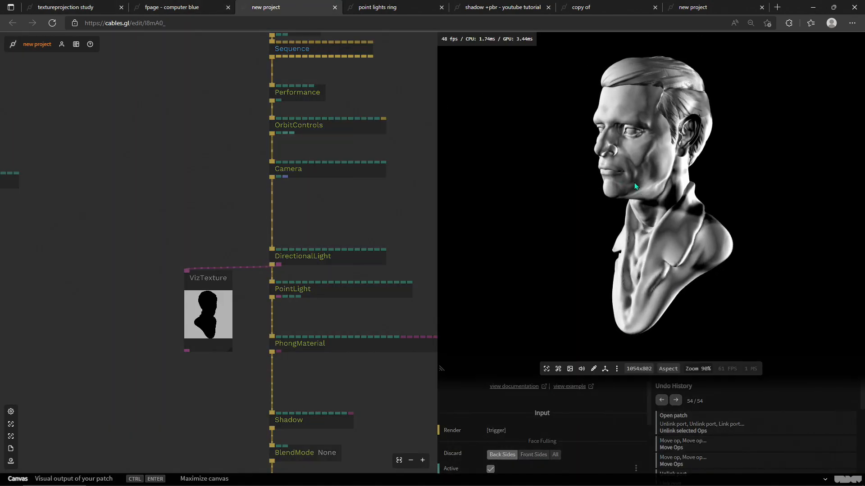
Step: Adjust the DirectionalLight's direction to about X -7.96, Y 7.23, Z 9.67
drag(328, 209, 243, 162)
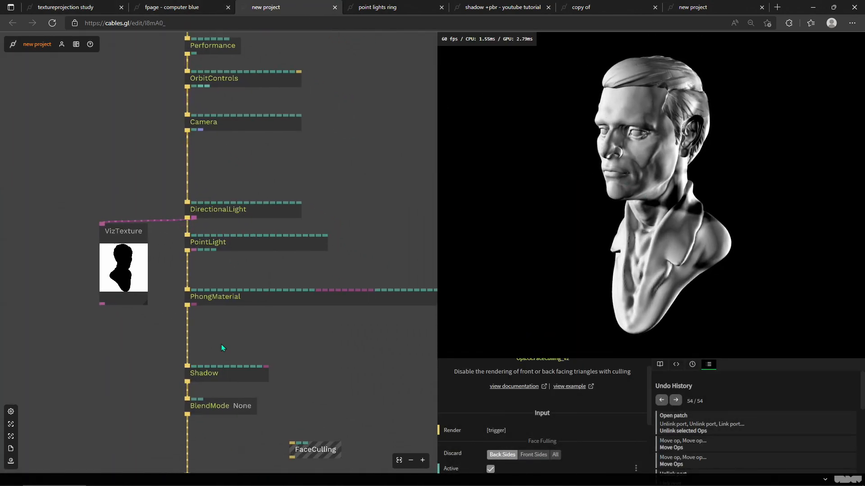
drag(280, 334, 301, 299)
drag(295, 133, 319, 182)
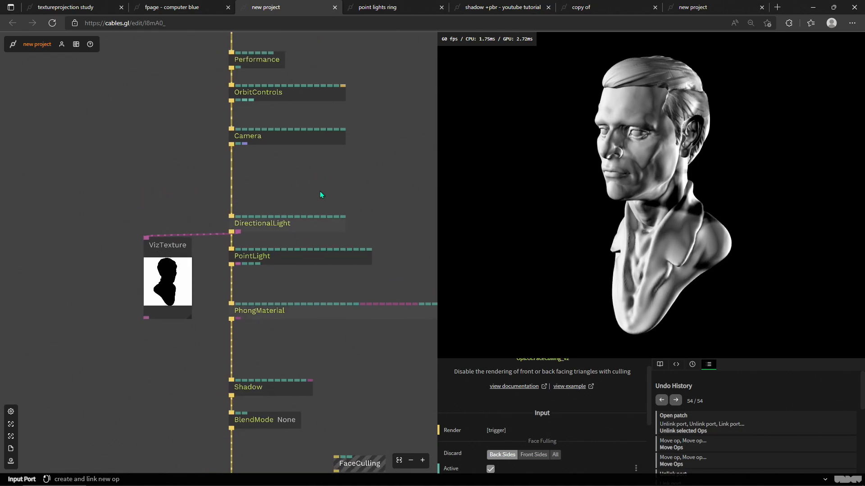
click(279, 226)
scroll(552, 412, down, 1)
mouse_move(544, 413)
mouse_down()
mouse_move(558, 413)
mouse_move(535, 413)
mouse_move(544, 413)
mouse_move(528, 427)
mouse_up()
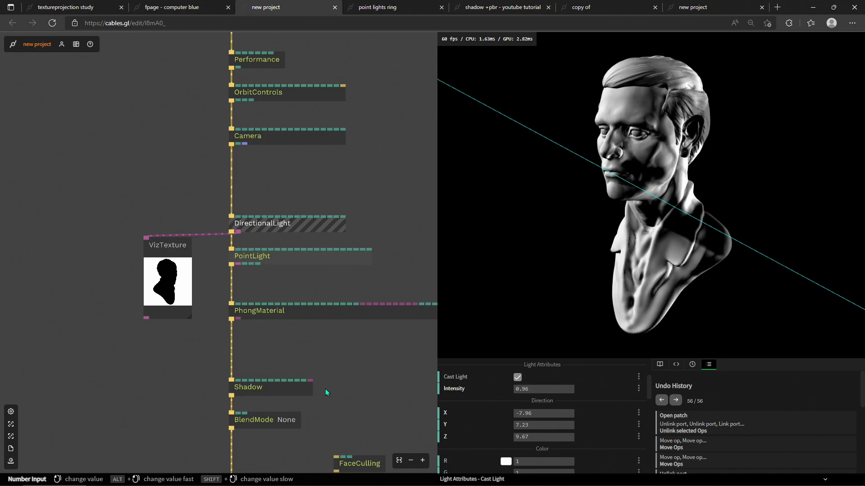
Step: Orbit the bust preview and inspect the PhongMaterial op in the render chain
drag(328, 383, 333, 350)
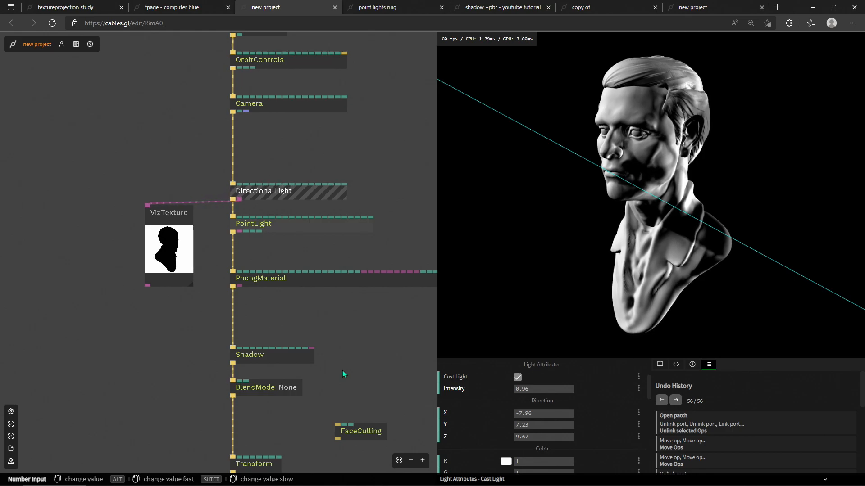
drag(508, 242, 590, 222)
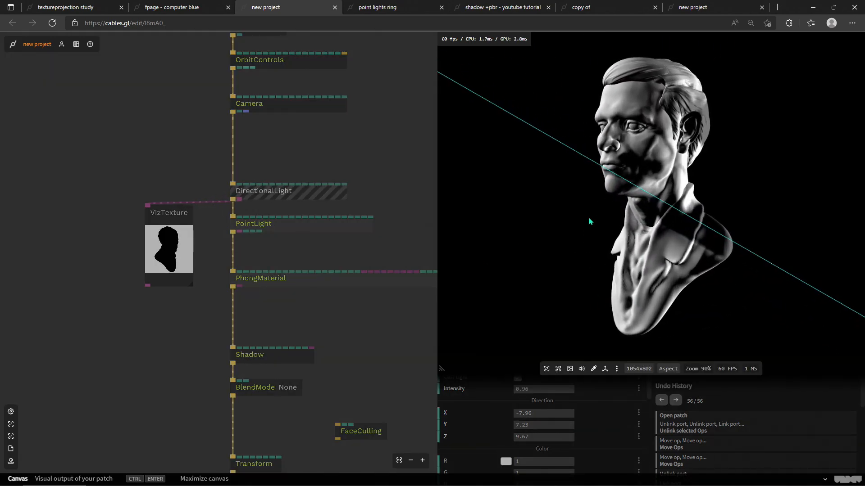
click(394, 366)
scroll(382, 362, down, 2)
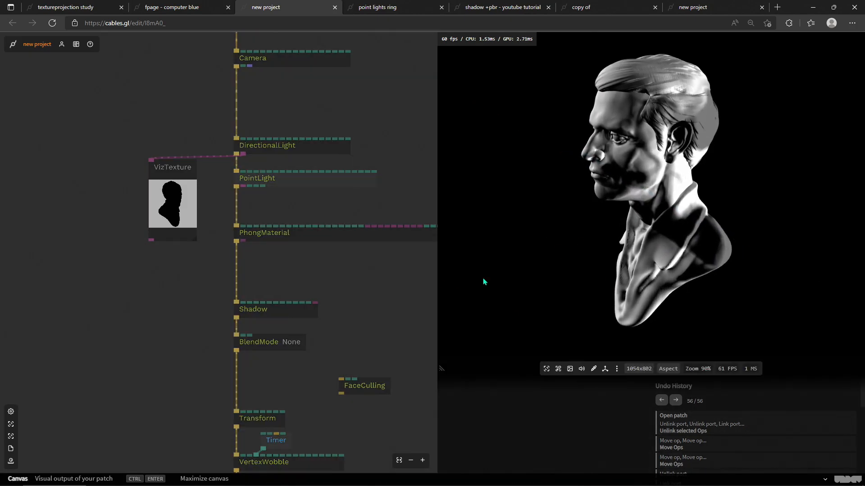
click(277, 237)
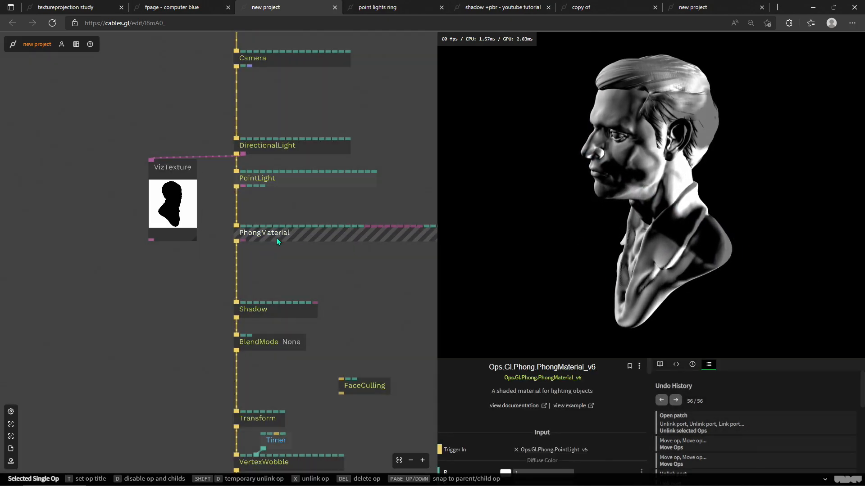
drag(378, 301, 367, 272)
Step: Link the FaceCulling op back into the render chain between BlendMode and Transform
click(366, 359)
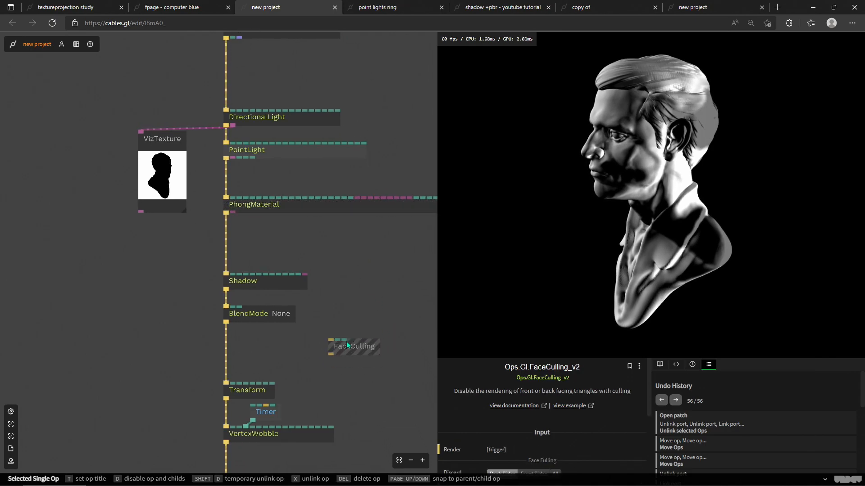
drag(352, 349, 297, 355)
drag(232, 355, 248, 356)
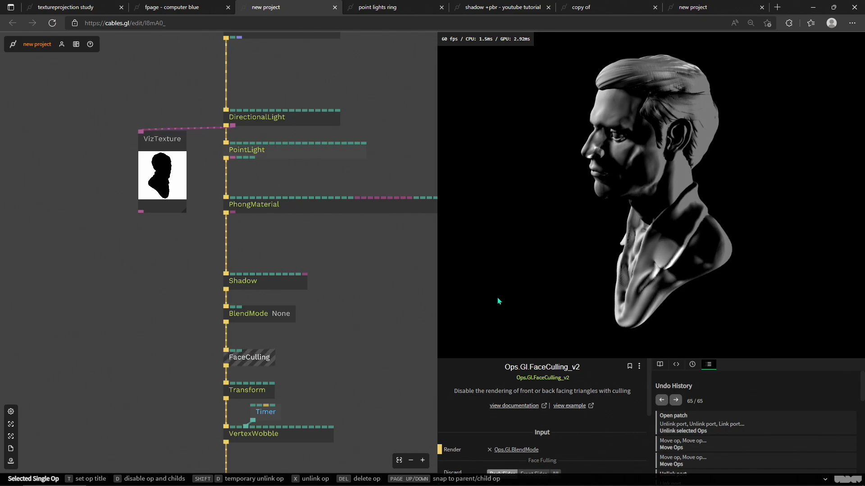
click(472, 309)
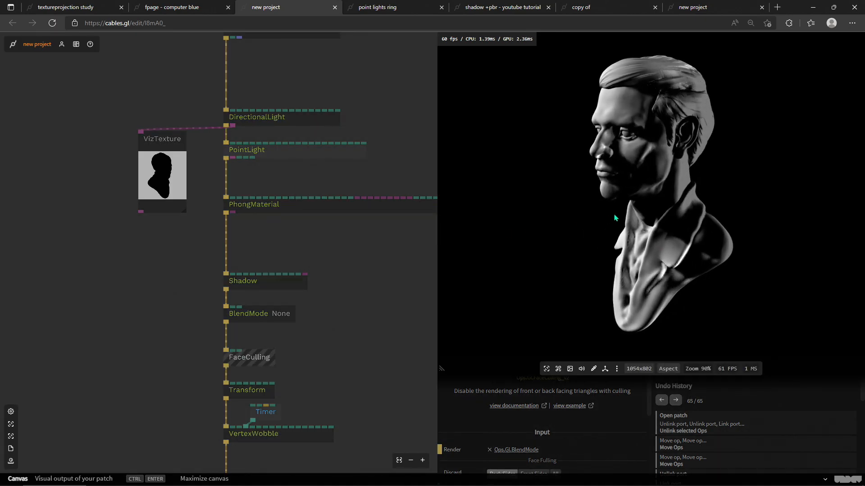
Step: Set the DirectionalLight's direction to X 4.95, Y 13.51, Z 9.09
click(266, 155)
click(277, 120)
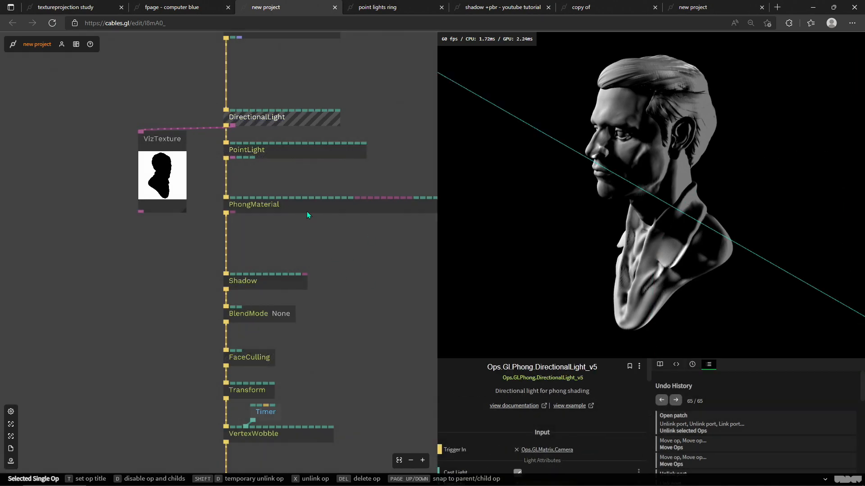
scroll(542, 397, down, 3)
drag(538, 394, 561, 393)
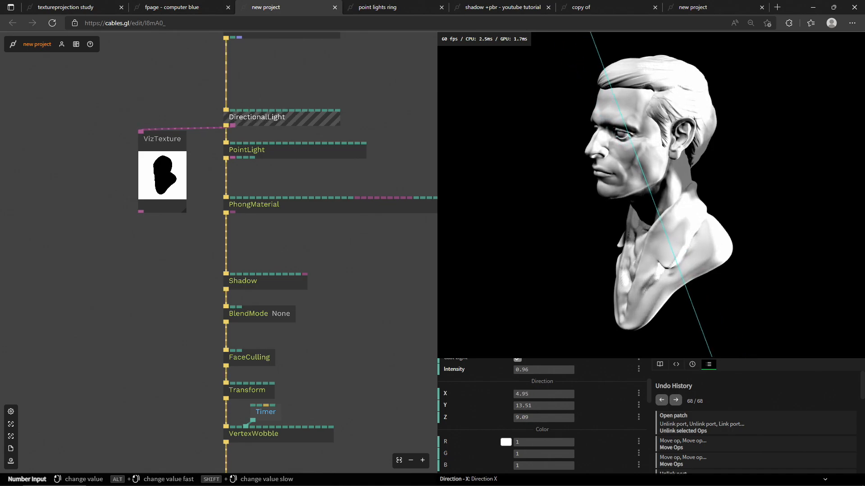
Step: Select the FaceCulling op and inspect its render trigger input
scroll(291, 260, down, 5)
click(242, 254)
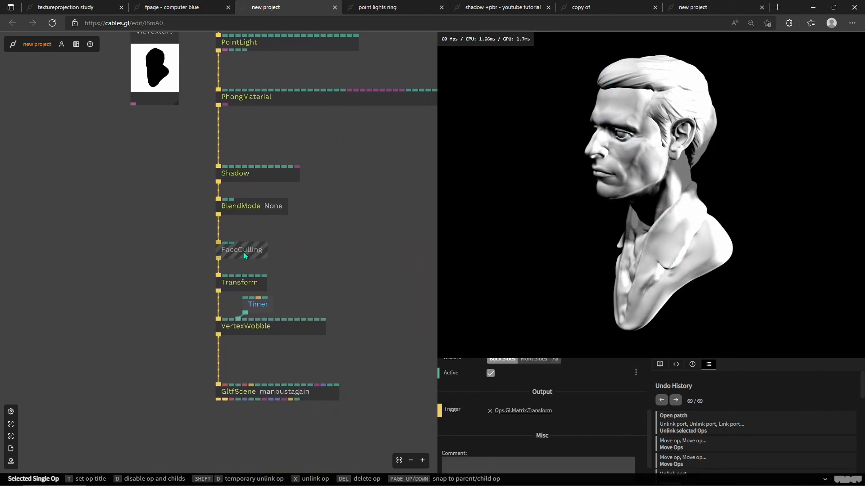
drag(243, 250, 224, 247)
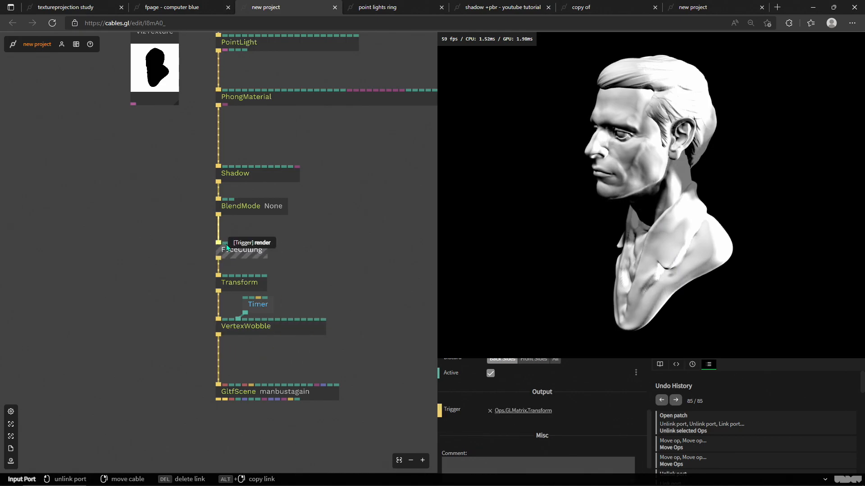
scroll(329, 270, up, 4)
Step: Move the PointLight op out of the render chain so DirectionalLight feeds PhongMaterial directly
click(298, 221)
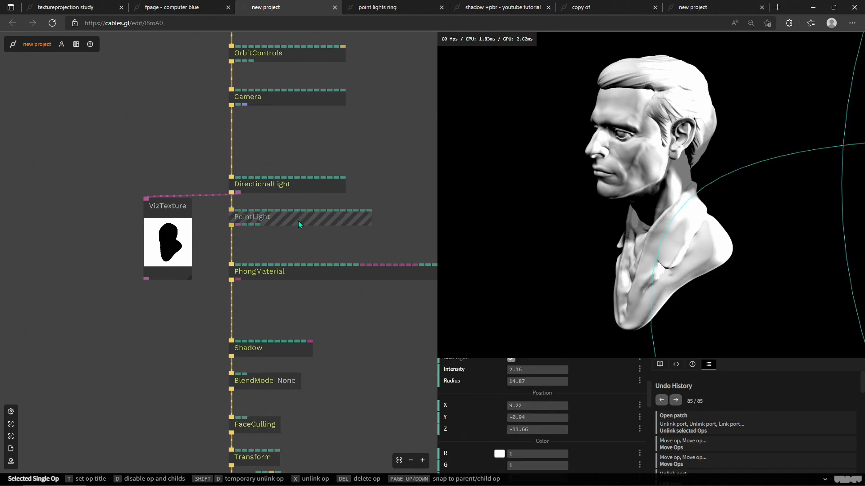
drag(264, 224, 406, 145)
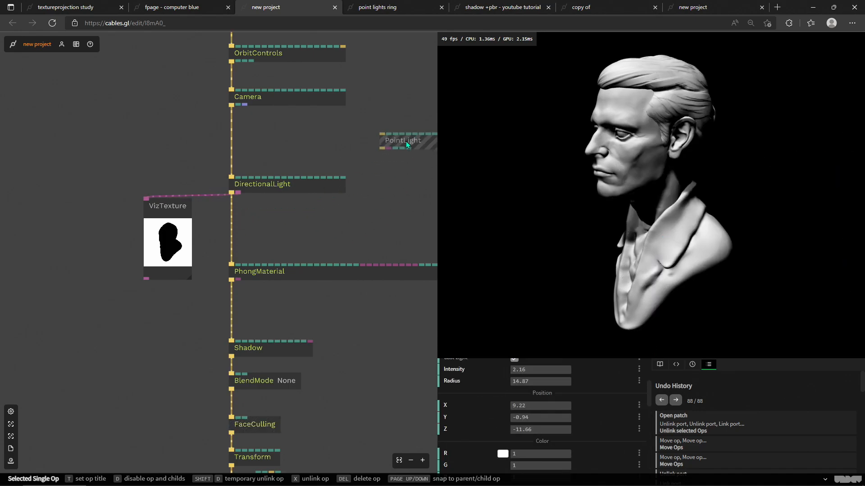
click(293, 189)
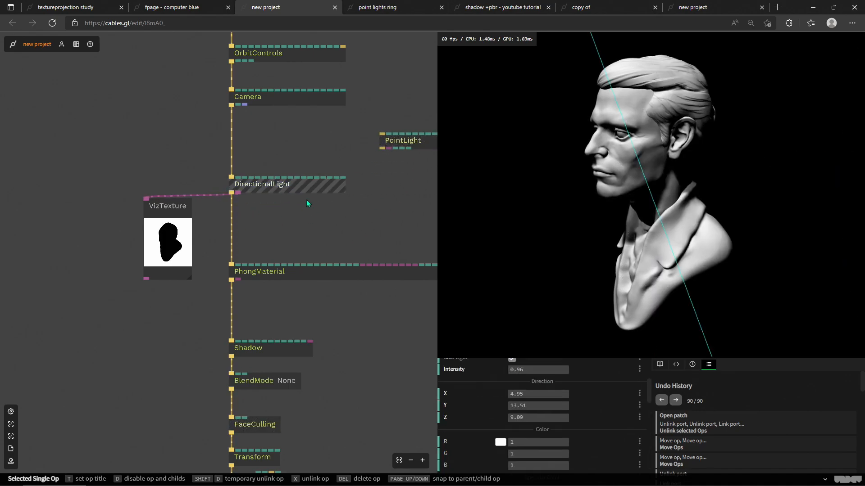
scroll(562, 418, down, 1)
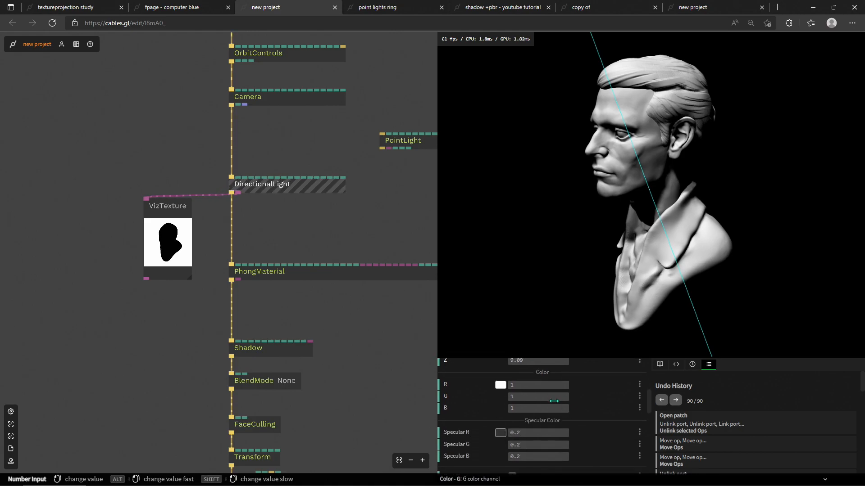
scroll(553, 401, down, 1)
scroll(409, 323, down, 2)
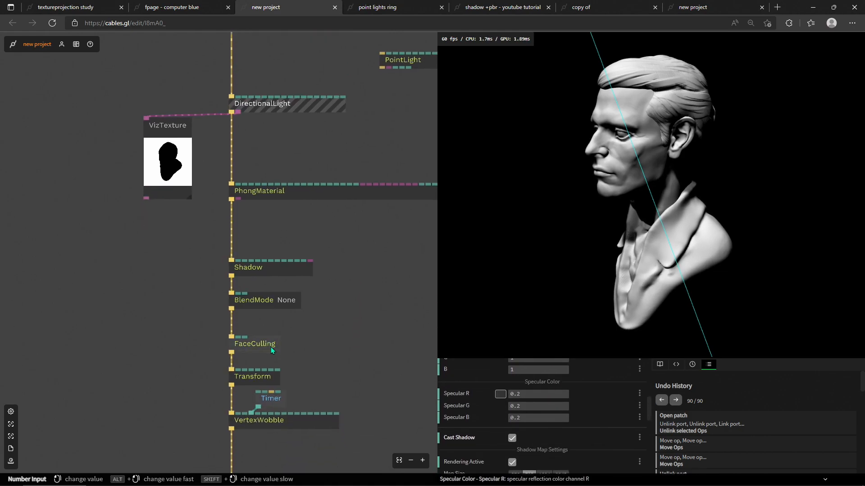
Step: Nudge the DirectionalLight's direction value and orbit the bust preview to view the lighting
click(271, 347)
scroll(257, 364, down, 2)
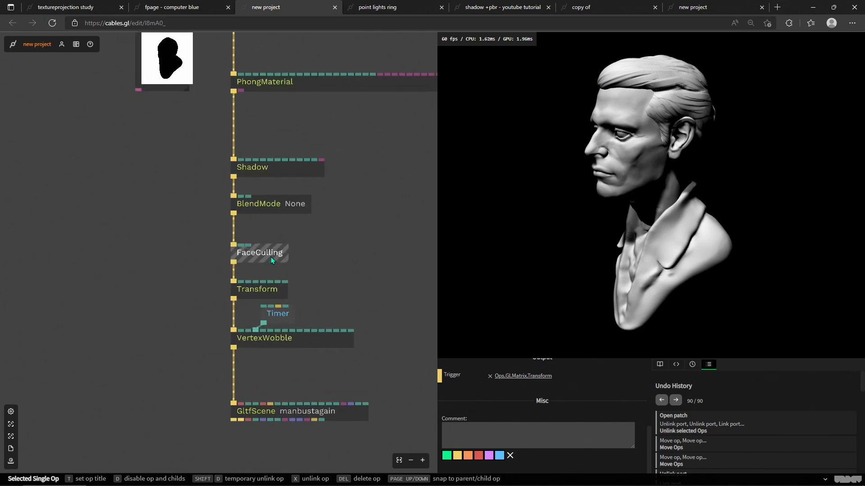
scroll(271, 257, up, 2)
scroll(243, 270, up, 2)
scroll(345, 274, up, 2)
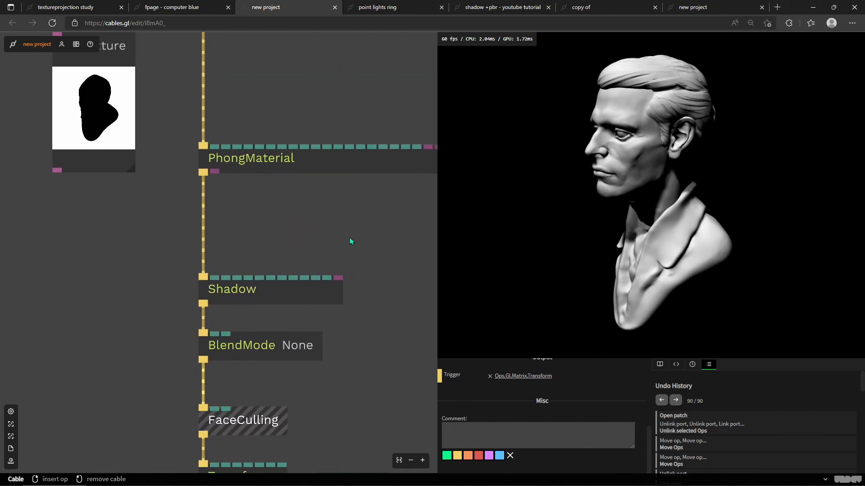
scroll(350, 261, up, 2)
click(290, 127)
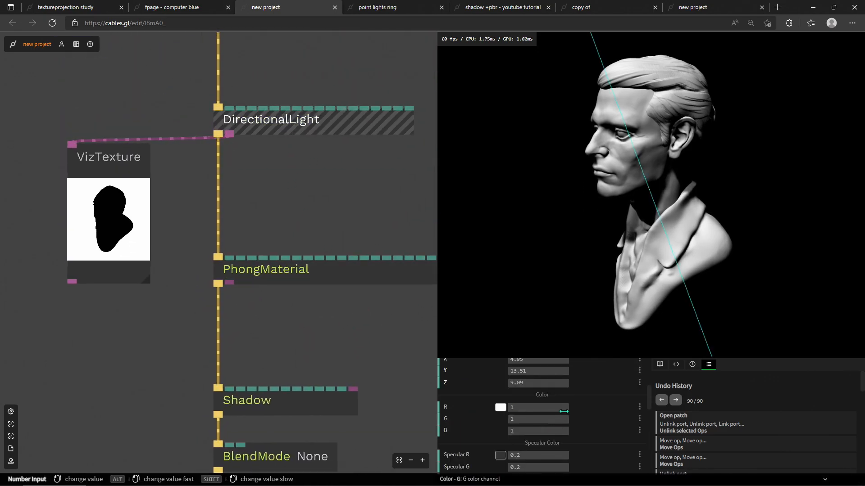
mouse_move(538, 371)
mouse_down()
mouse_move(516, 372)
mouse_move(547, 371)
mouse_move(491, 360)
mouse_move(527, 359)
mouse_move(558, 384)
mouse_move(509, 383)
mouse_move(539, 384)
mouse_move(487, 371)
mouse_move(531, 371)
mouse_up()
drag(547, 93, 804, 149)
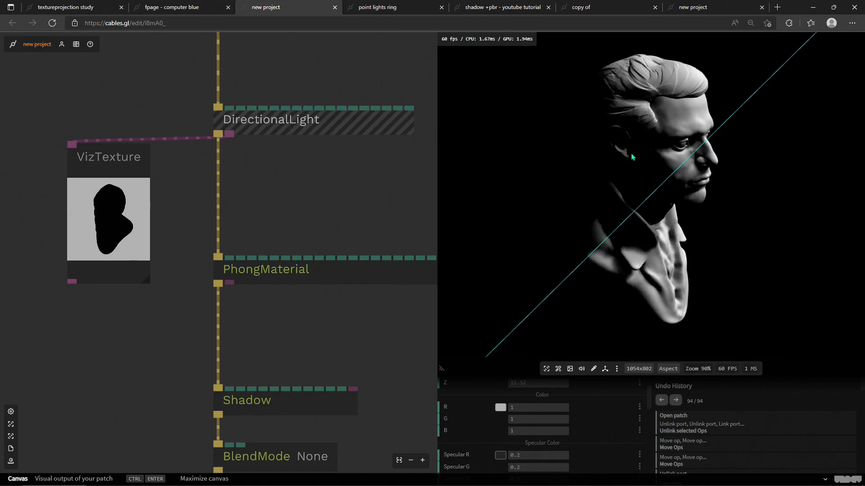
Step: Move the Shadow op out of the render chain beside the VizTexture op
click(352, 196)
drag(351, 195, 255, 232)
scroll(229, 213, down, 3)
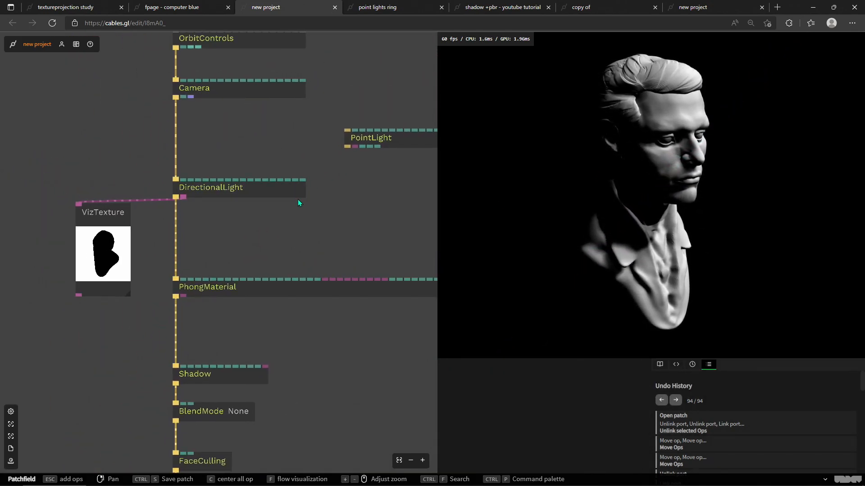
click(236, 289)
drag(236, 298, 291, 221)
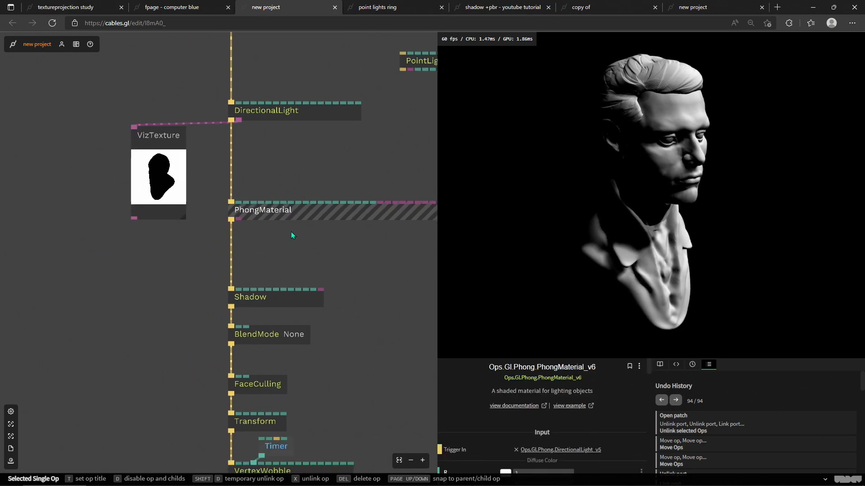
click(283, 295)
drag(368, 375, 349, 294)
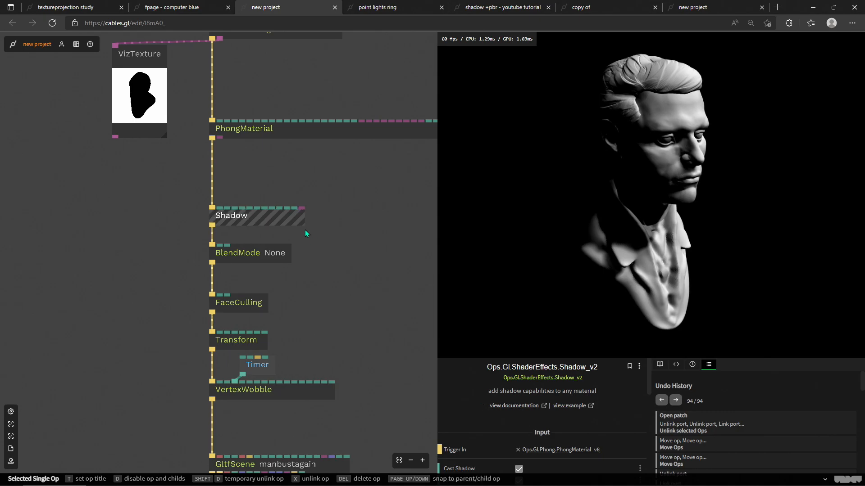
drag(259, 211, 109, 221)
drag(319, 237, 337, 451)
Step: Turn off Cast Shadow on the DirectionalLight
click(277, 247)
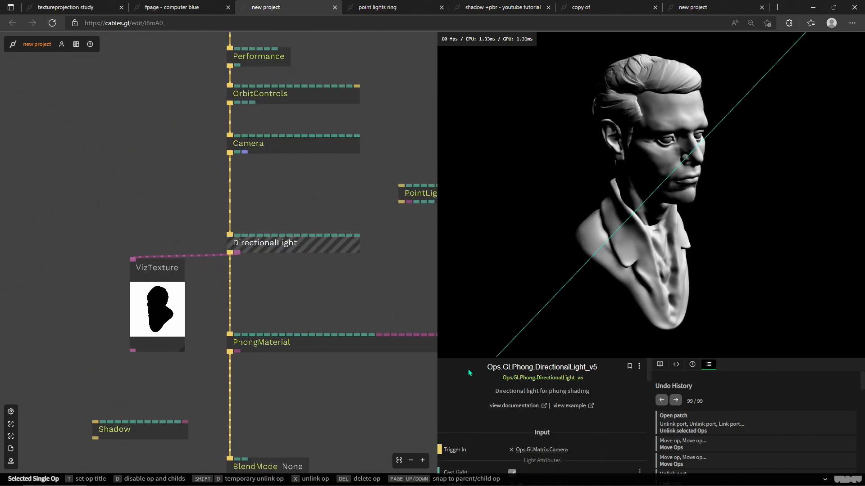
scroll(491, 430, down, 5)
scroll(496, 428, down, 2)
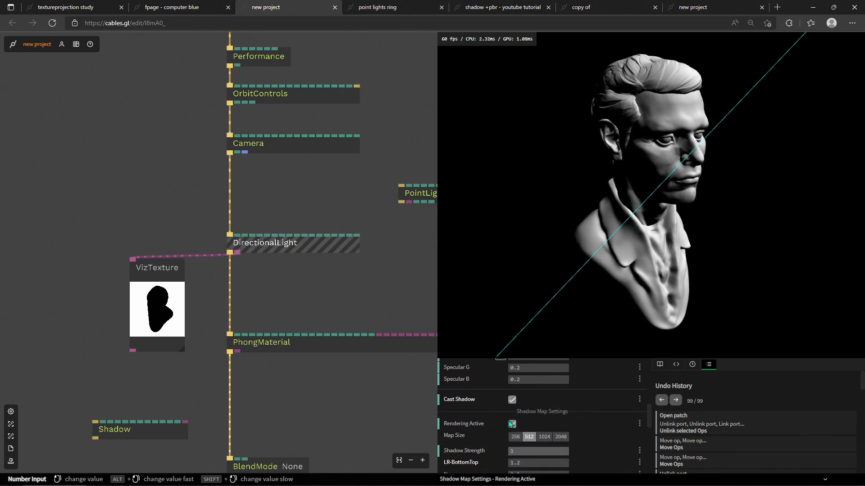
click(512, 400)
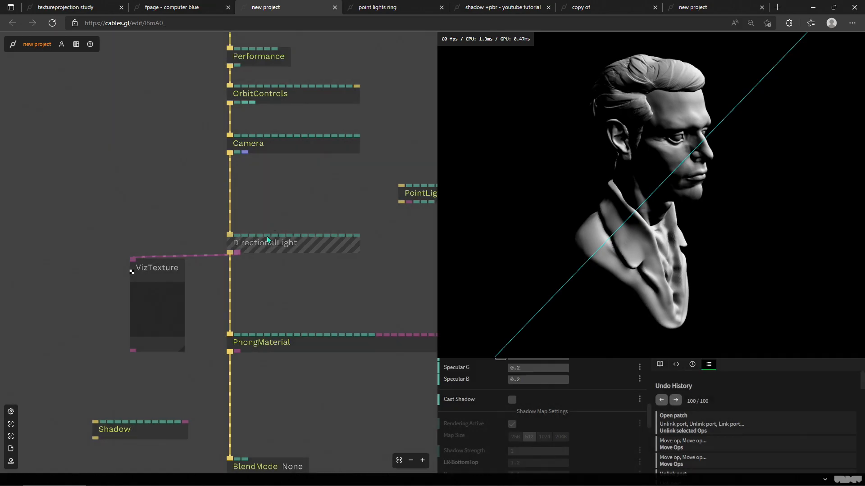
Step: Insert the PointLight between DirectionalLight and PhongMaterial and set its position to about X 1.8, Y -0.33
drag(266, 236, 259, 205)
drag(417, 195, 234, 264)
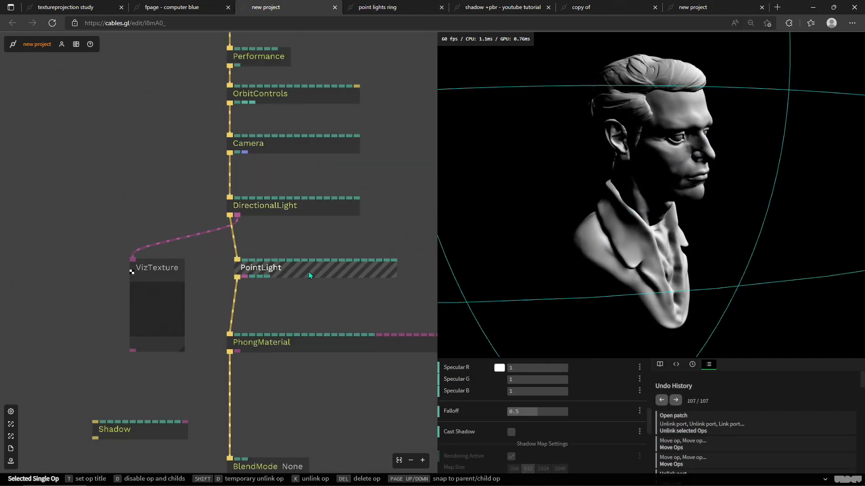
scroll(468, 410, up, 2)
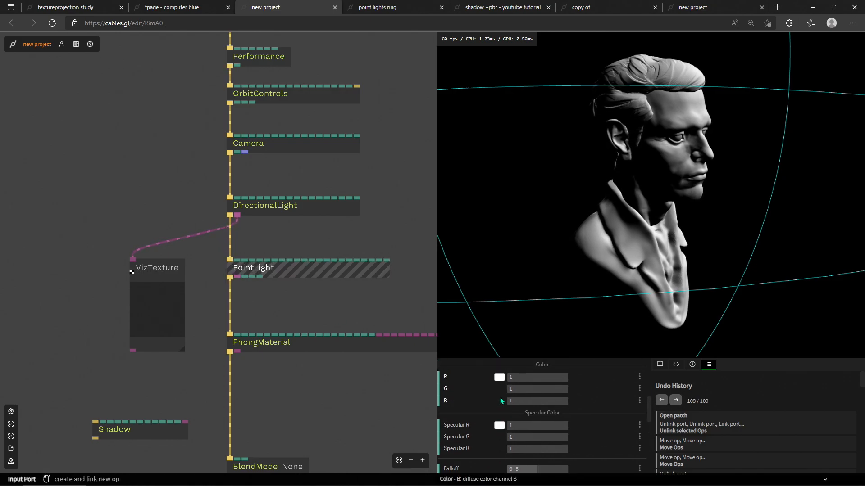
scroll(473, 415, down, 2)
scroll(495, 407, up, 6)
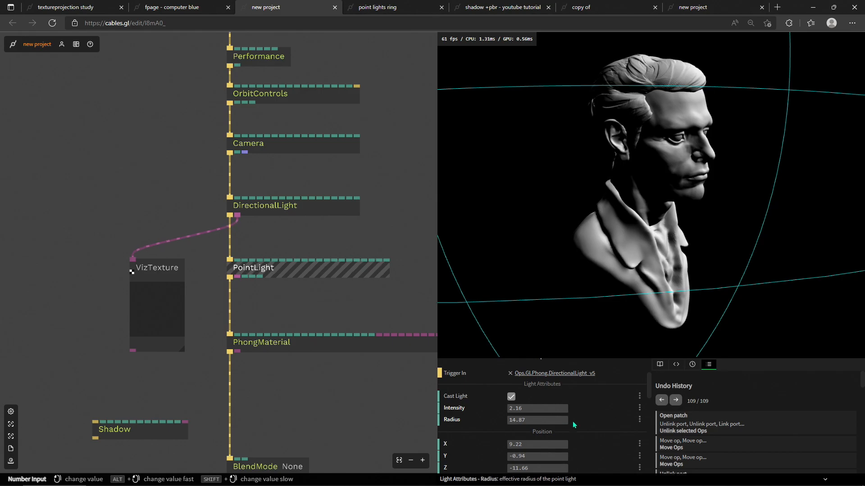
scroll(558, 412, down, 2)
mouse_move(538, 387)
mouse_down()
mouse_move(497, 387)
mouse_move(546, 399)
mouse_up()
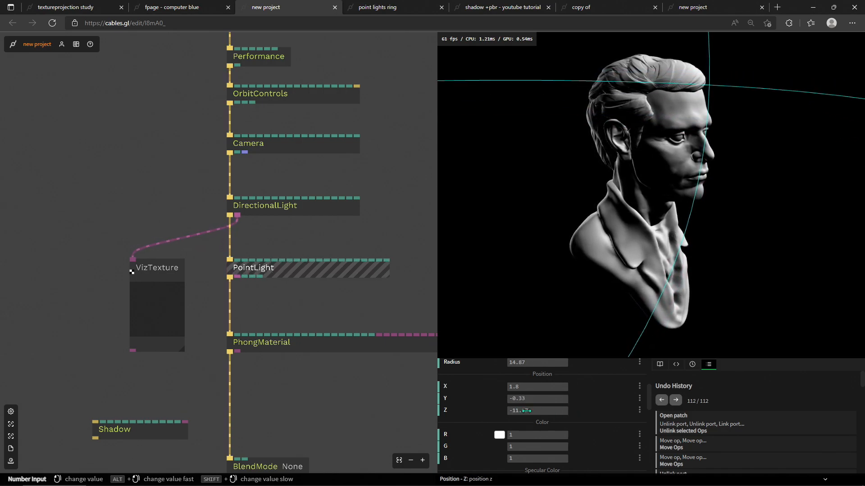
Step: Set the PointLight's position Z to about -10.21 and Y to about 0.16
drag(537, 410, 549, 411)
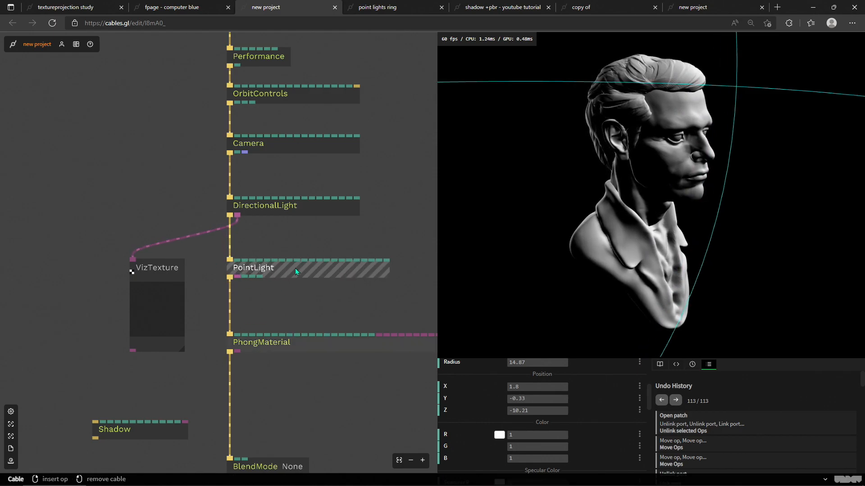
scroll(499, 415, down, 5)
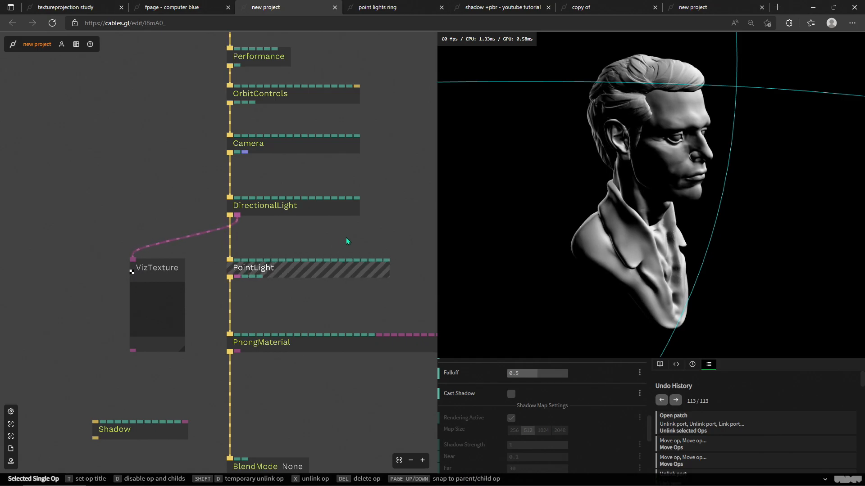
scroll(339, 272, up, 2)
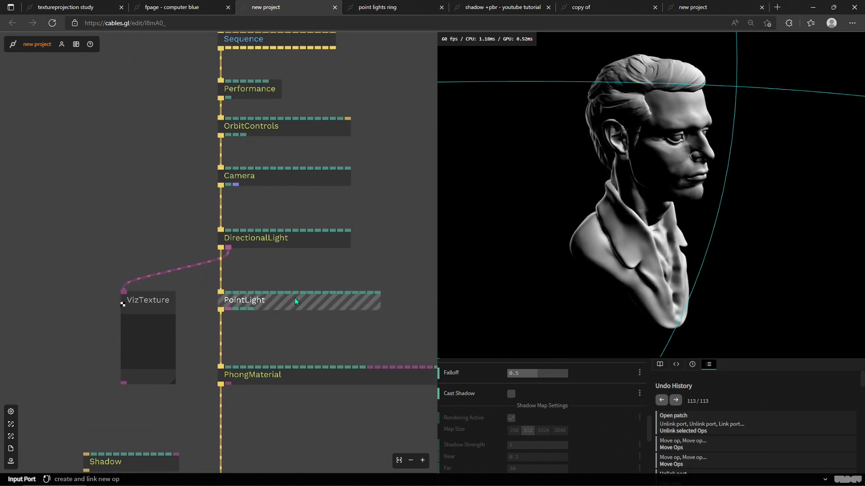
scroll(486, 411, up, 2)
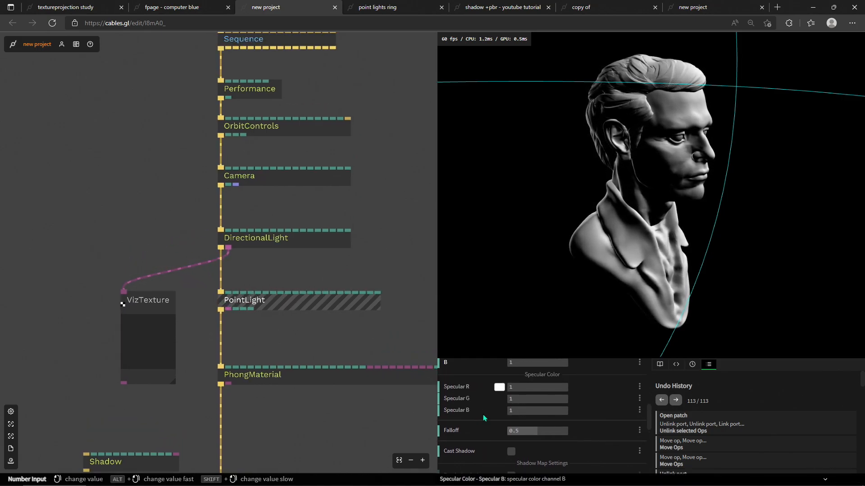
scroll(487, 425, up, 1)
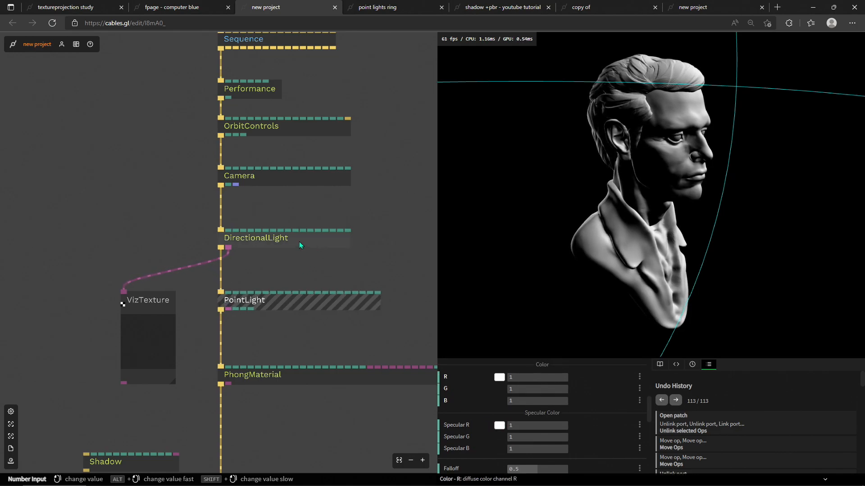
scroll(513, 405, up, 3)
scroll(512, 390, down, 2)
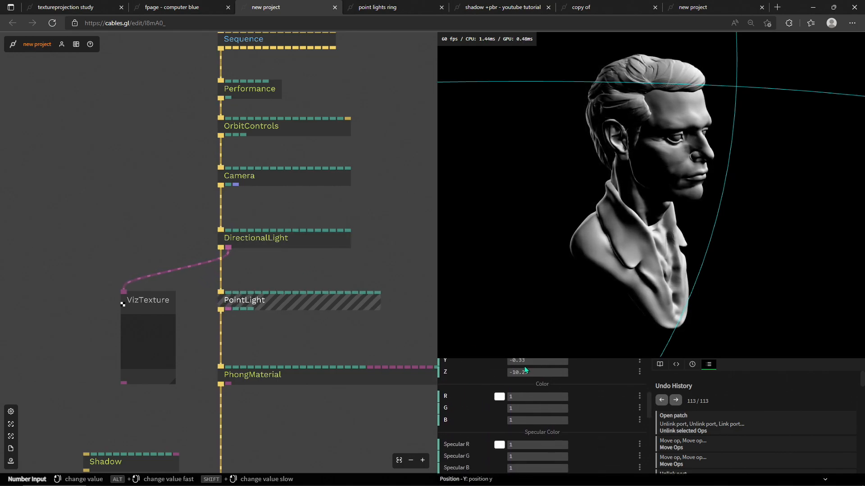
drag(522, 365, 573, 393)
Step: Tune the PointLight, setting its intensity to -0.5 and position to about X 7.66, Y 1.81, Z -4.63
scroll(574, 393, up, 1)
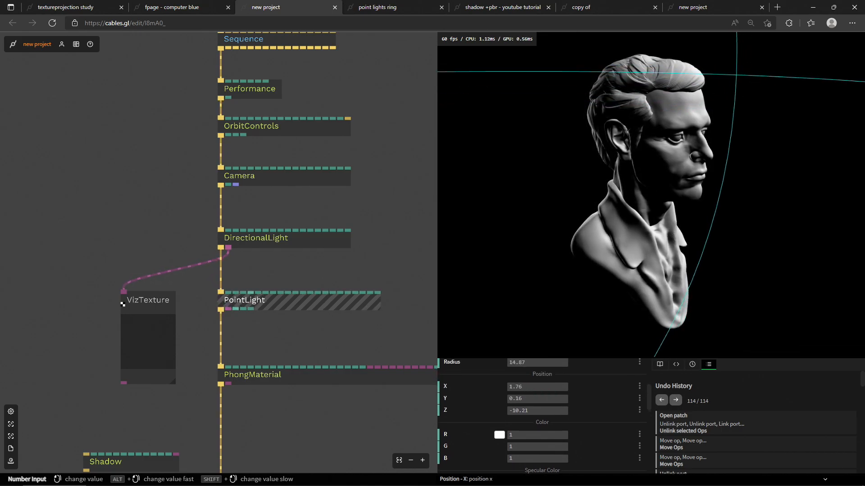
drag(537, 387, 581, 387)
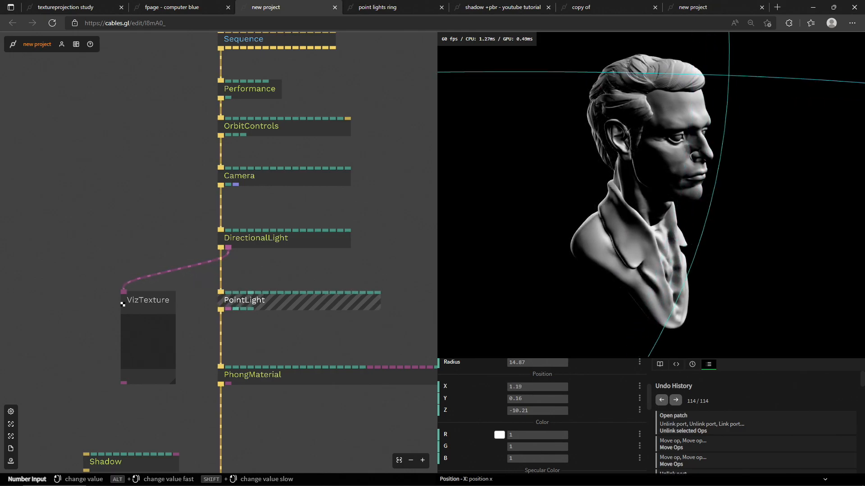
drag(581, 387, 649, 386)
scroll(524, 421, up, 2)
drag(534, 428, 521, 428)
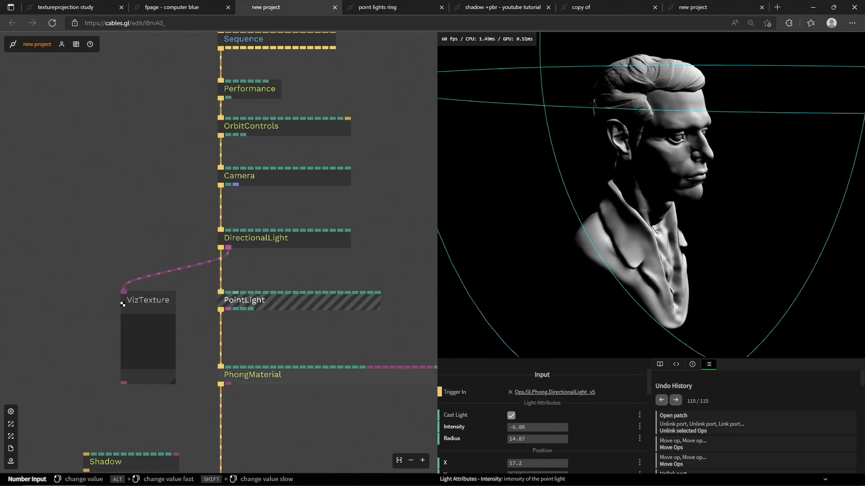
scroll(578, 434, down, 2)
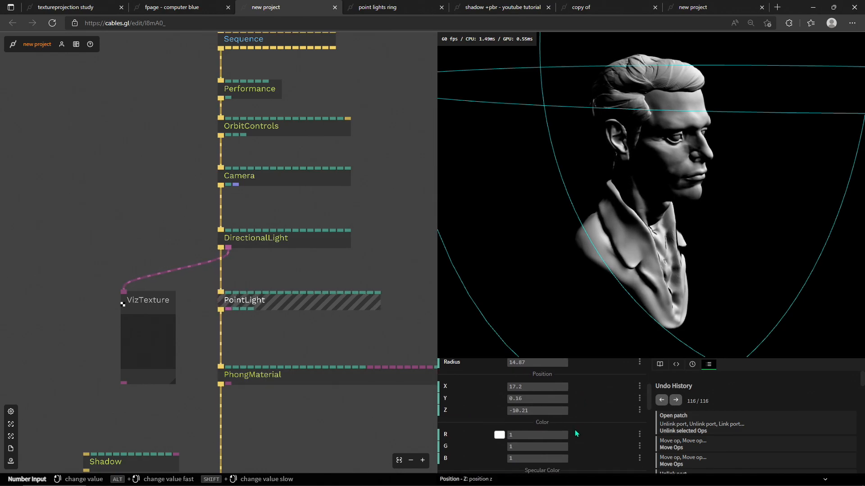
drag(519, 388, 549, 387)
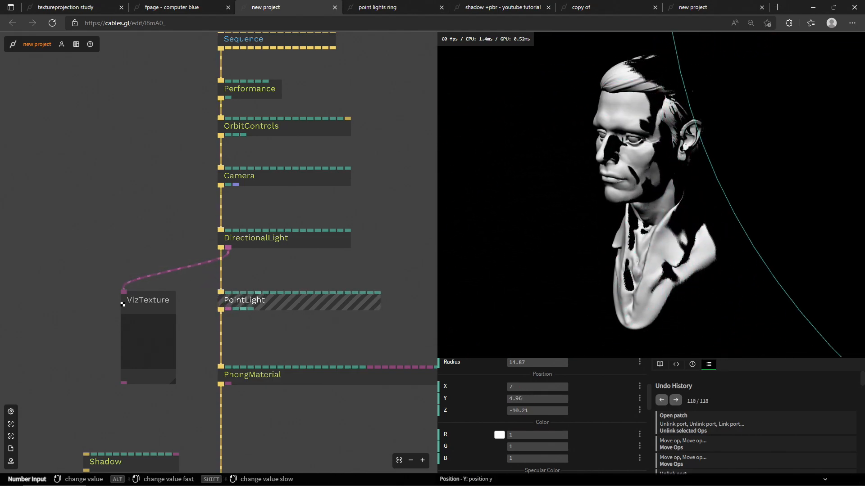
scroll(545, 419, up, 2)
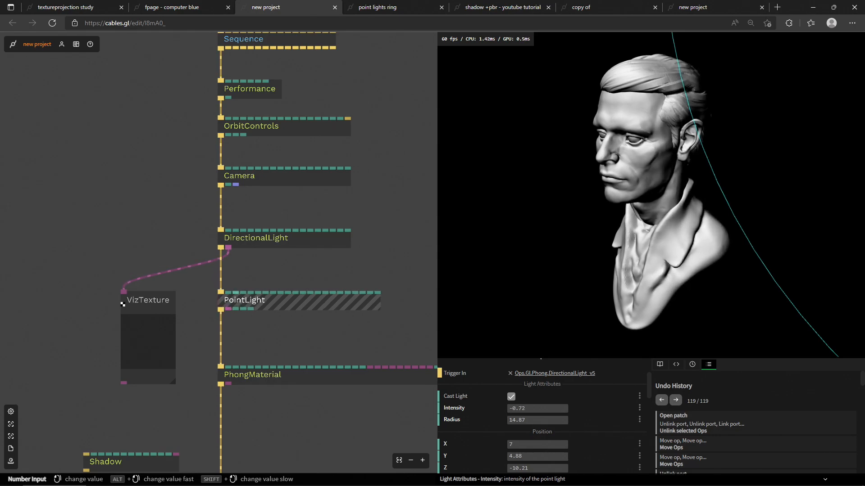
scroll(588, 426, down, 1)
drag(537, 417, 514, 417)
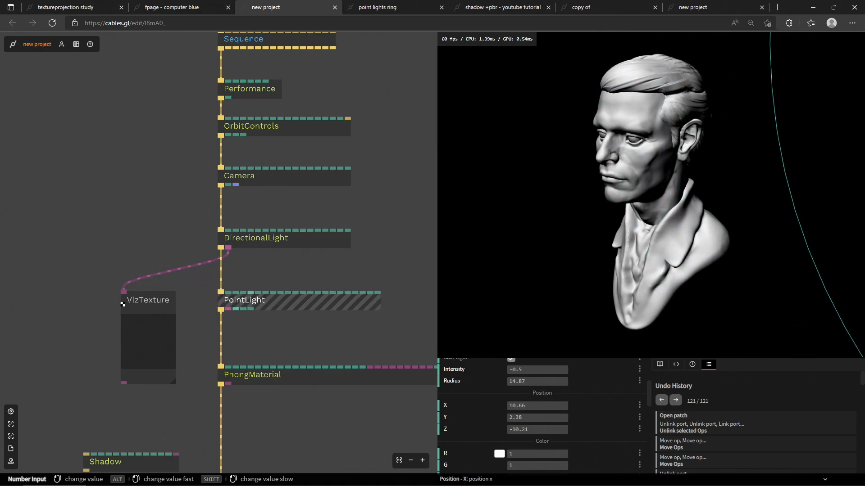
mouse_move(537, 429)
mouse_down()
mouse_move(581, 430)
mouse_move(482, 418)
mouse_move(537, 406)
mouse_move(526, 406)
mouse_move(527, 417)
mouse_move(540, 417)
mouse_up()
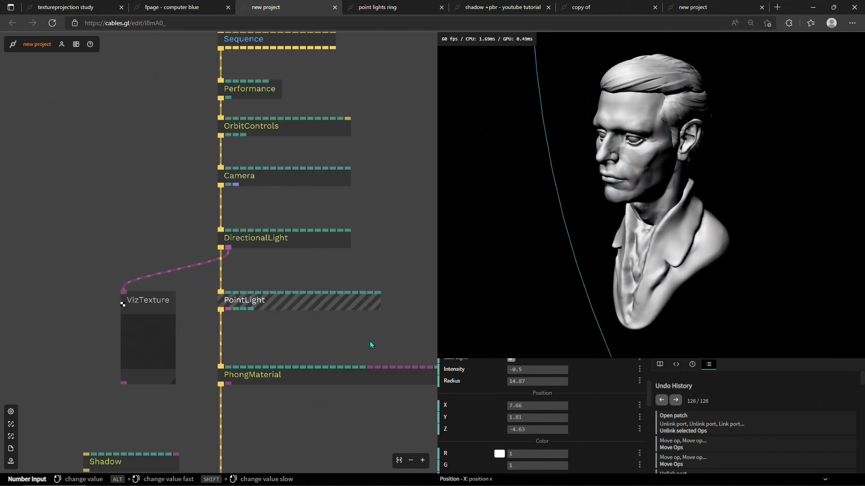
Step: Switch to the other new project tab and orbit its shadowed instanced-cube preview
scroll(370, 345, down, 5)
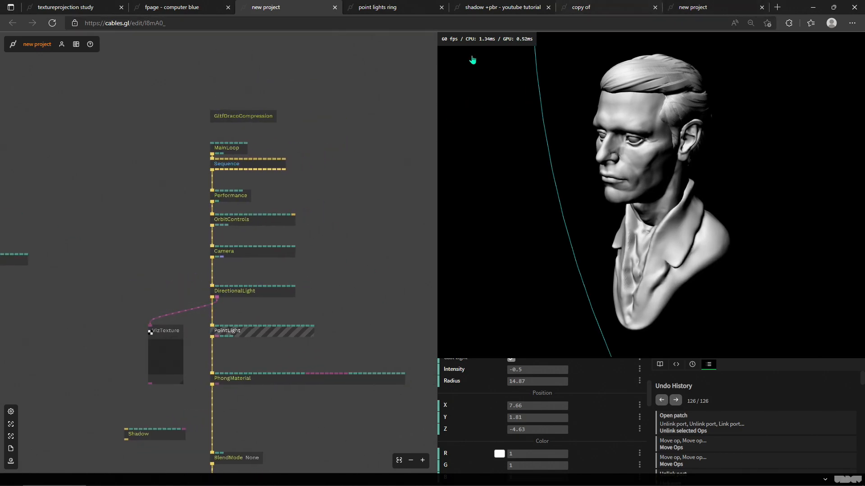
click(684, 7)
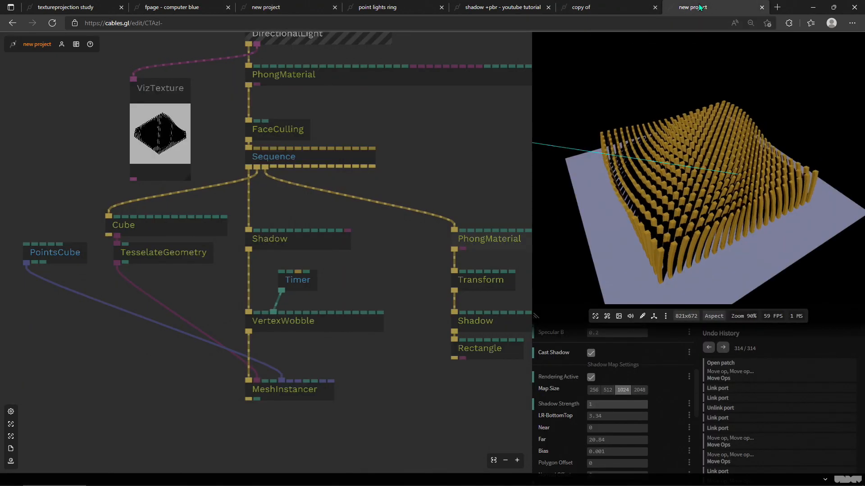
drag(654, 193, 602, 196)
click(359, 361)
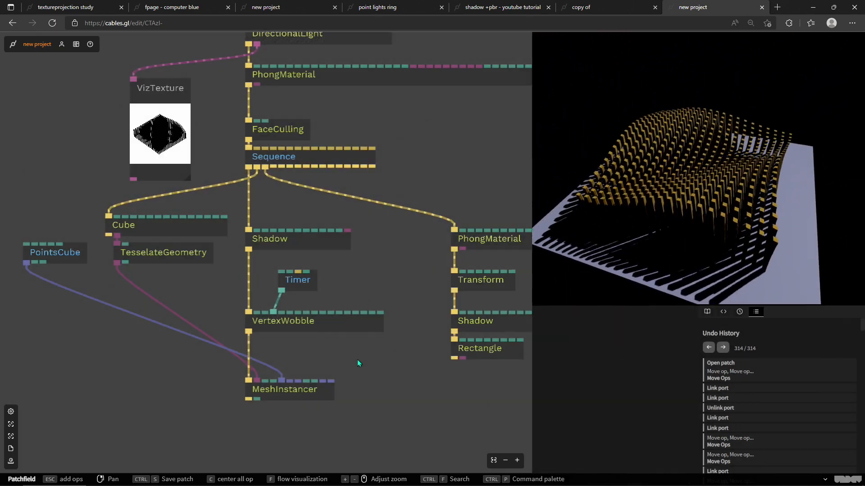
drag(331, 351, 369, 366)
drag(693, 243, 648, 180)
click(426, 264)
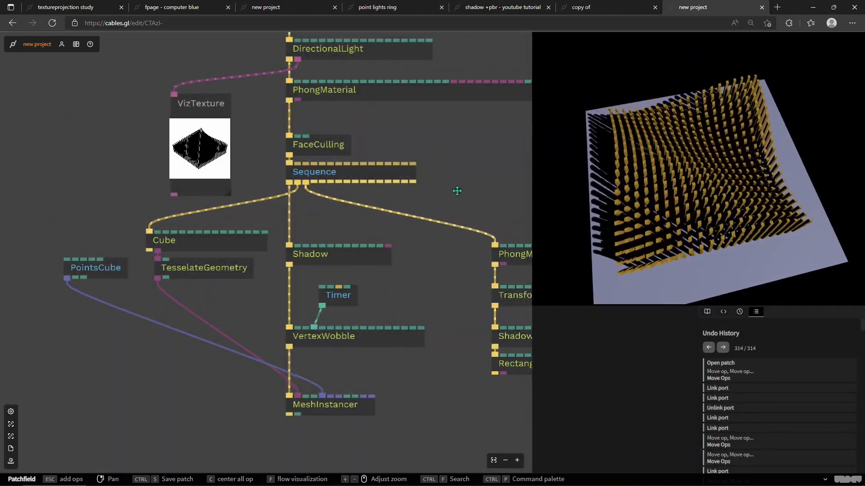
Step: Inspect the FaceCulling, Sequence and Shadow ops in the reference patch while orbiting its preview
drag(454, 182, 482, 242)
click(360, 208)
drag(364, 212, 450, 185)
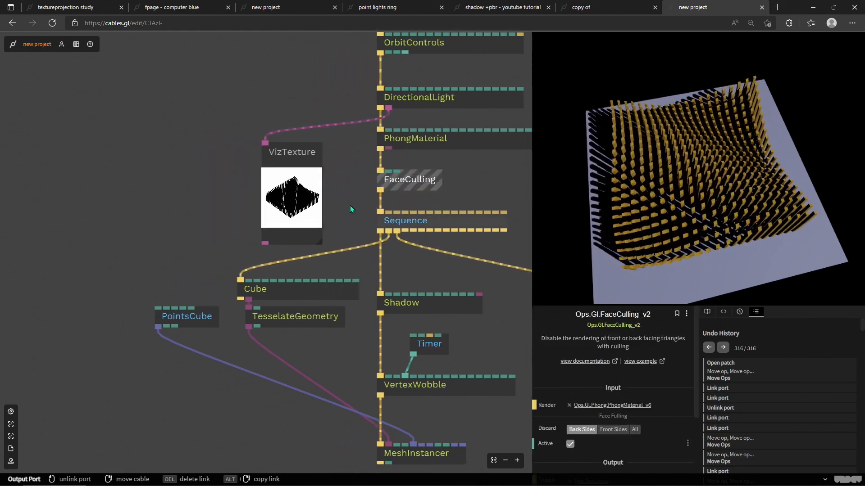
drag(495, 231, 481, 206)
drag(714, 229, 684, 194)
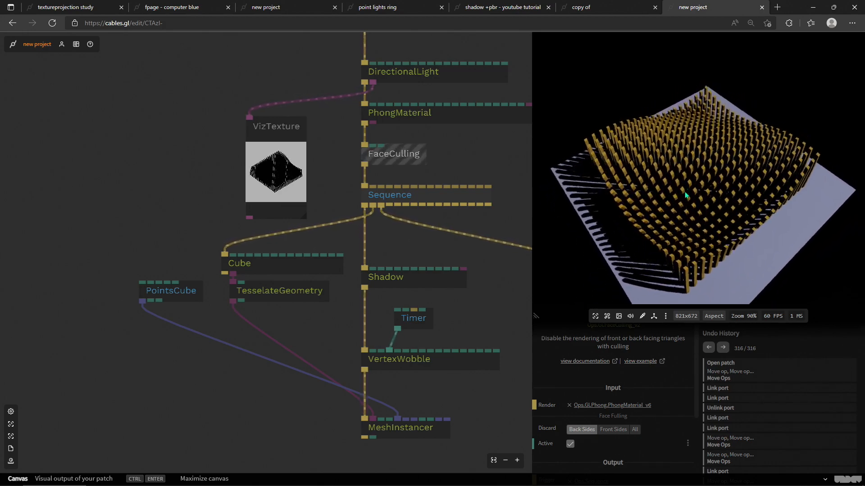
click(425, 249)
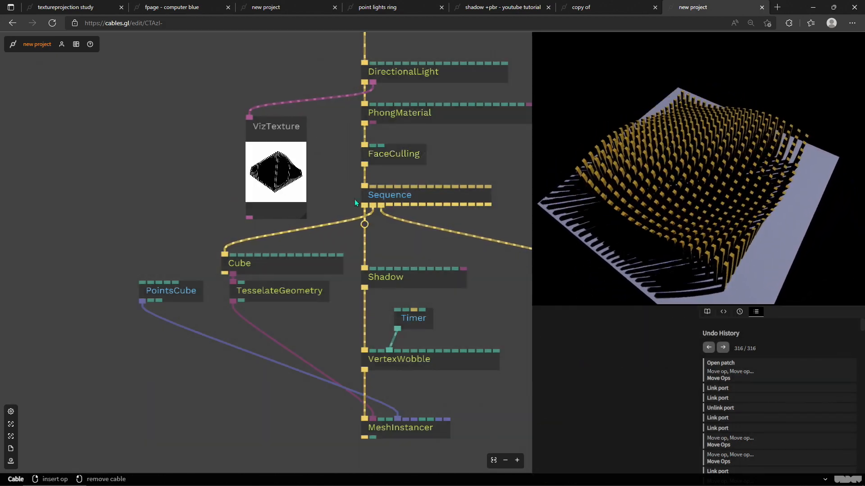
drag(696, 218, 697, 218)
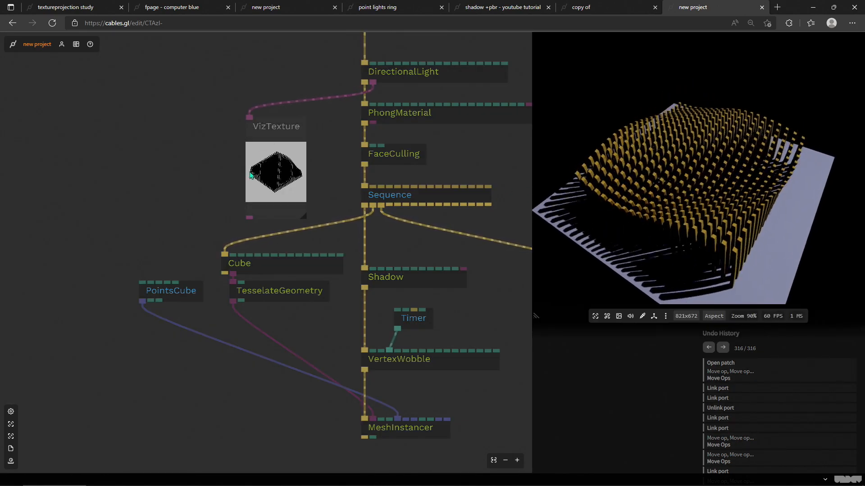
drag(338, 179, 291, 142)
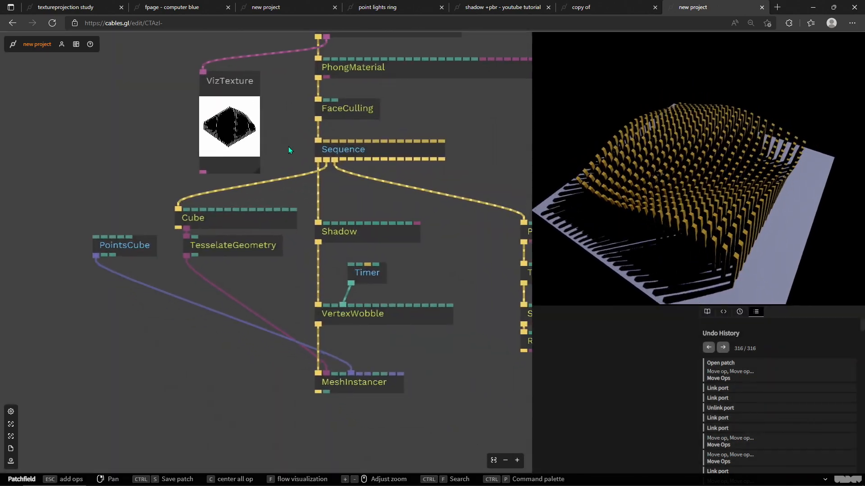
drag(408, 348, 408, 392)
click(305, 270)
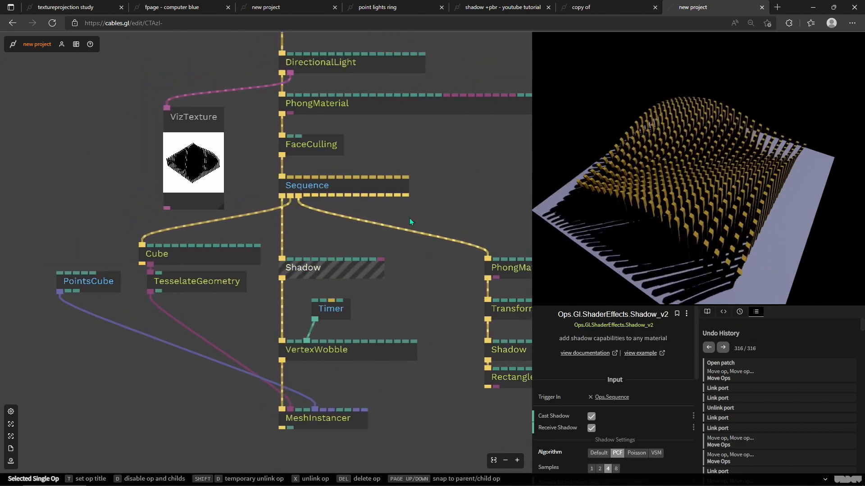
Step: Adjust the reference patch's DirectionalLight direction to about X -5.8, Y 14.42, Z 4.92
click(398, 106)
drag(669, 243, 735, 211)
click(367, 68)
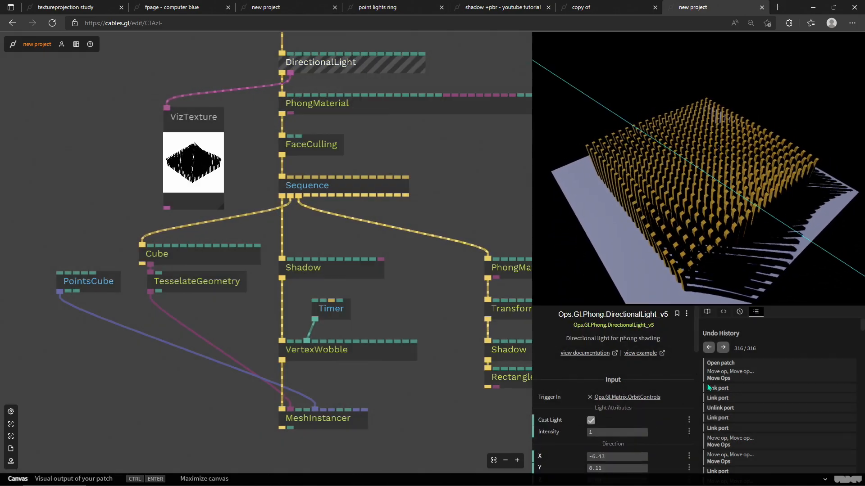
scroll(637, 413, down, 2)
drag(636, 402, 608, 425)
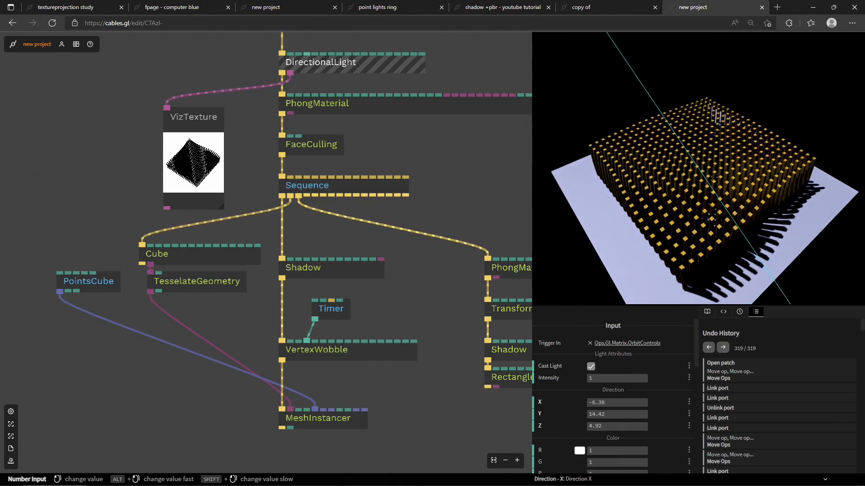
drag(768, 243, 655, 198)
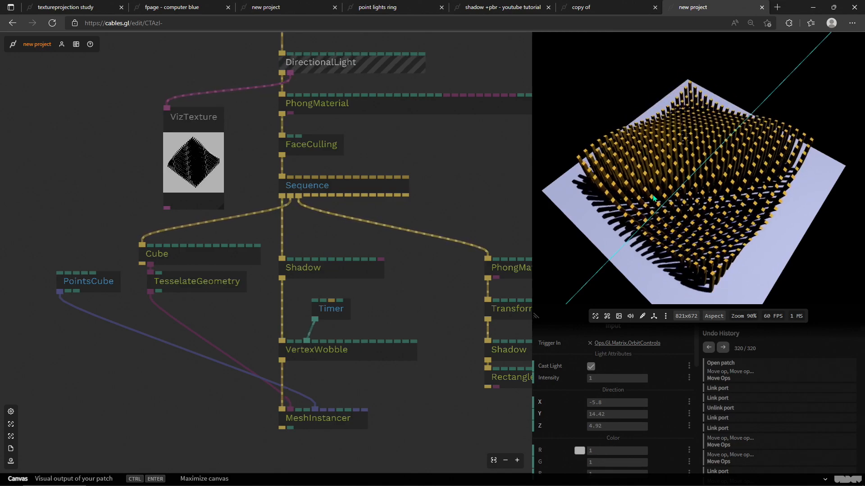